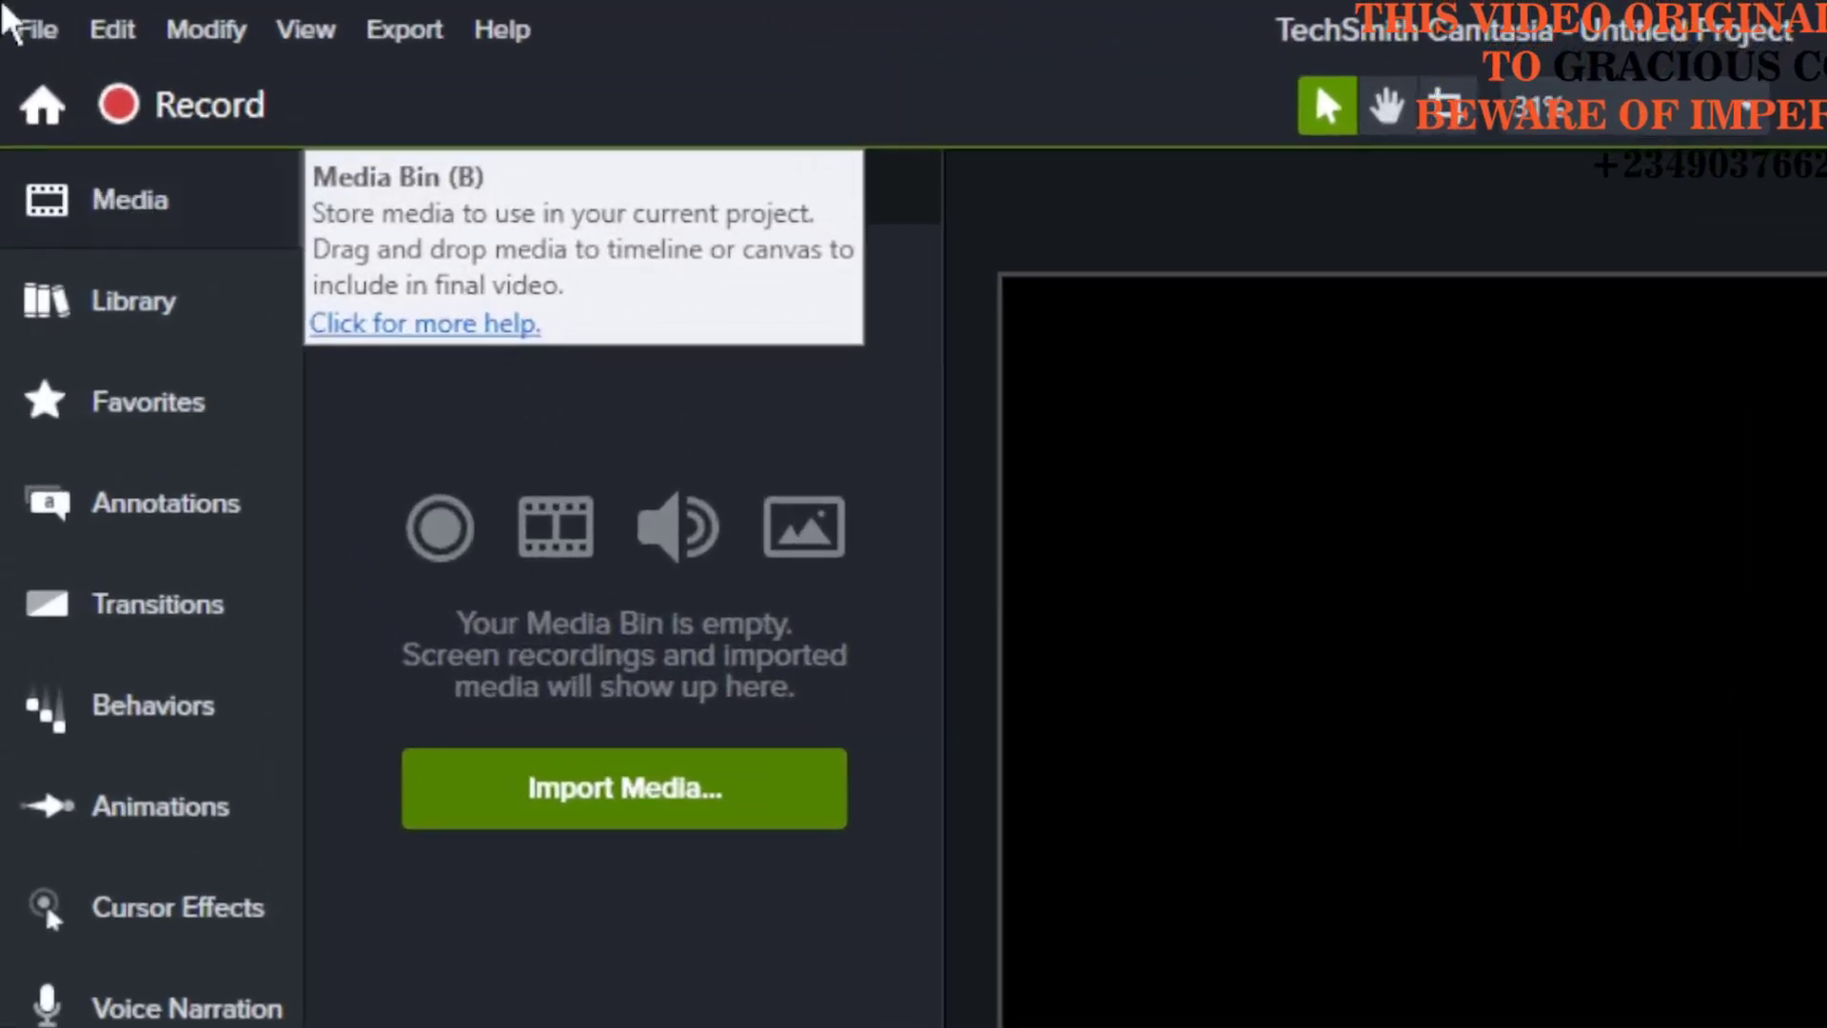
click(40, 36)
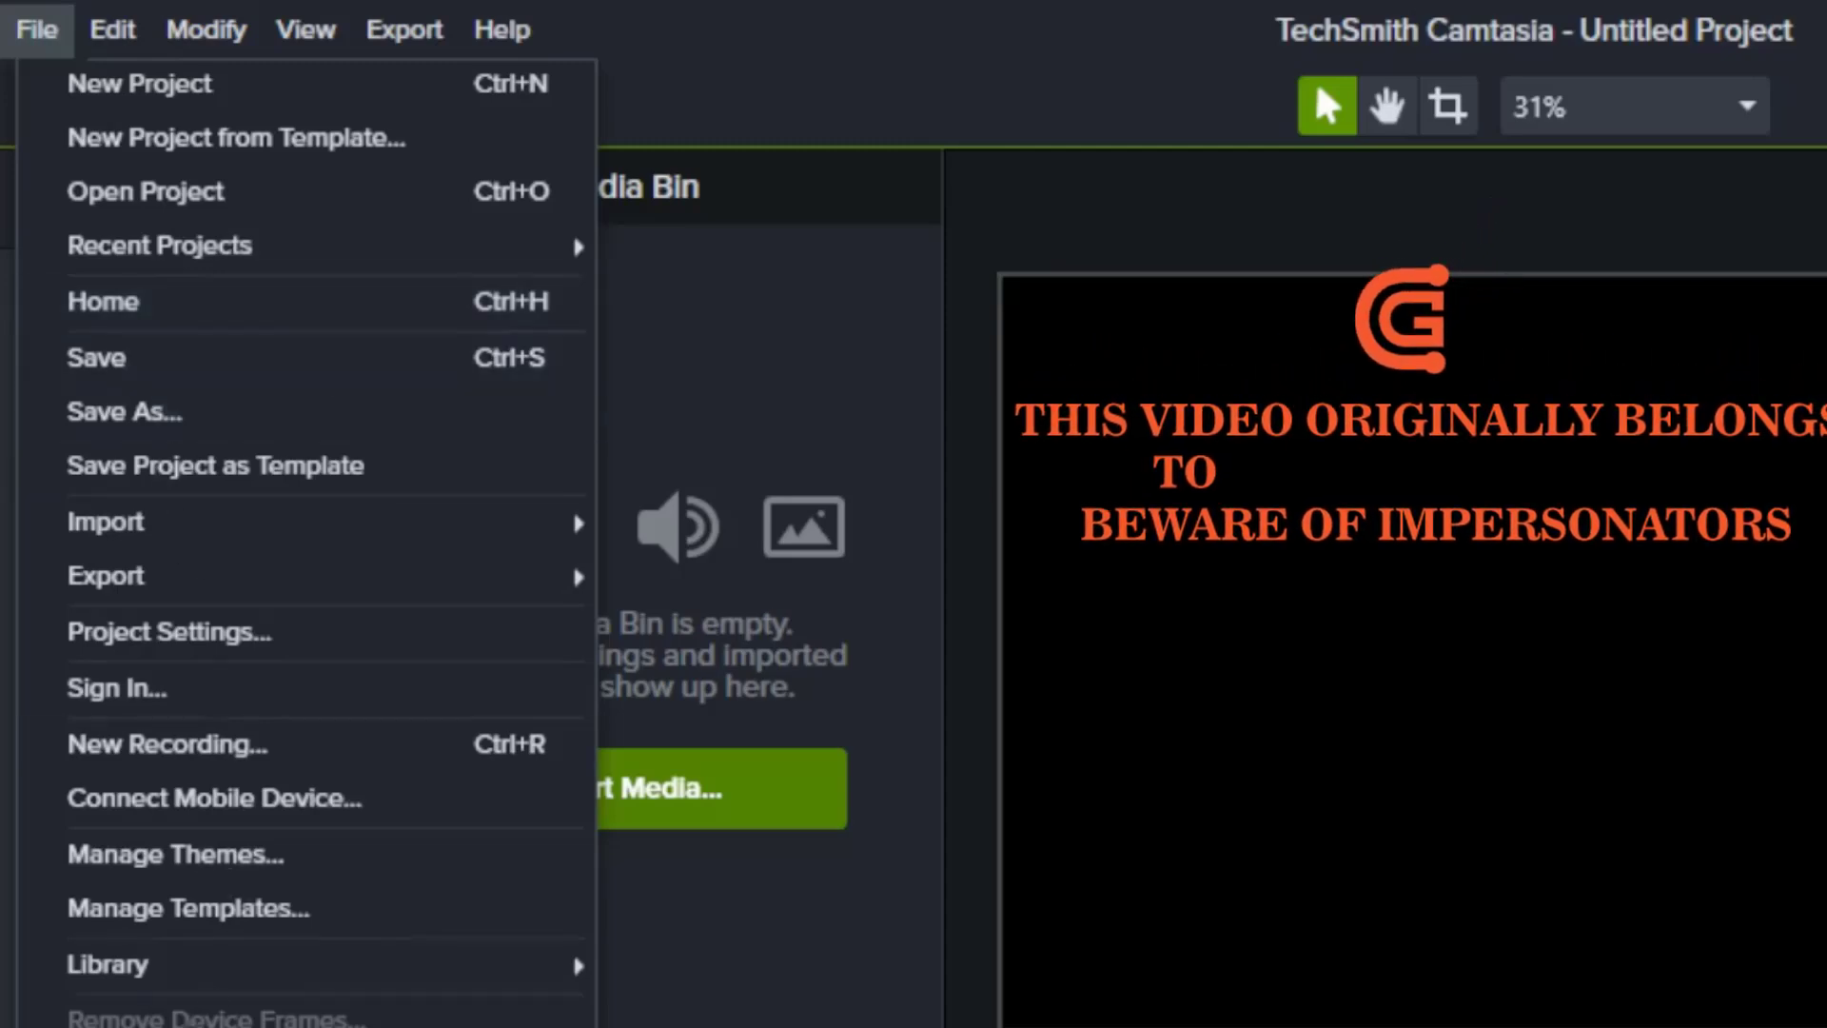
click(738, 323)
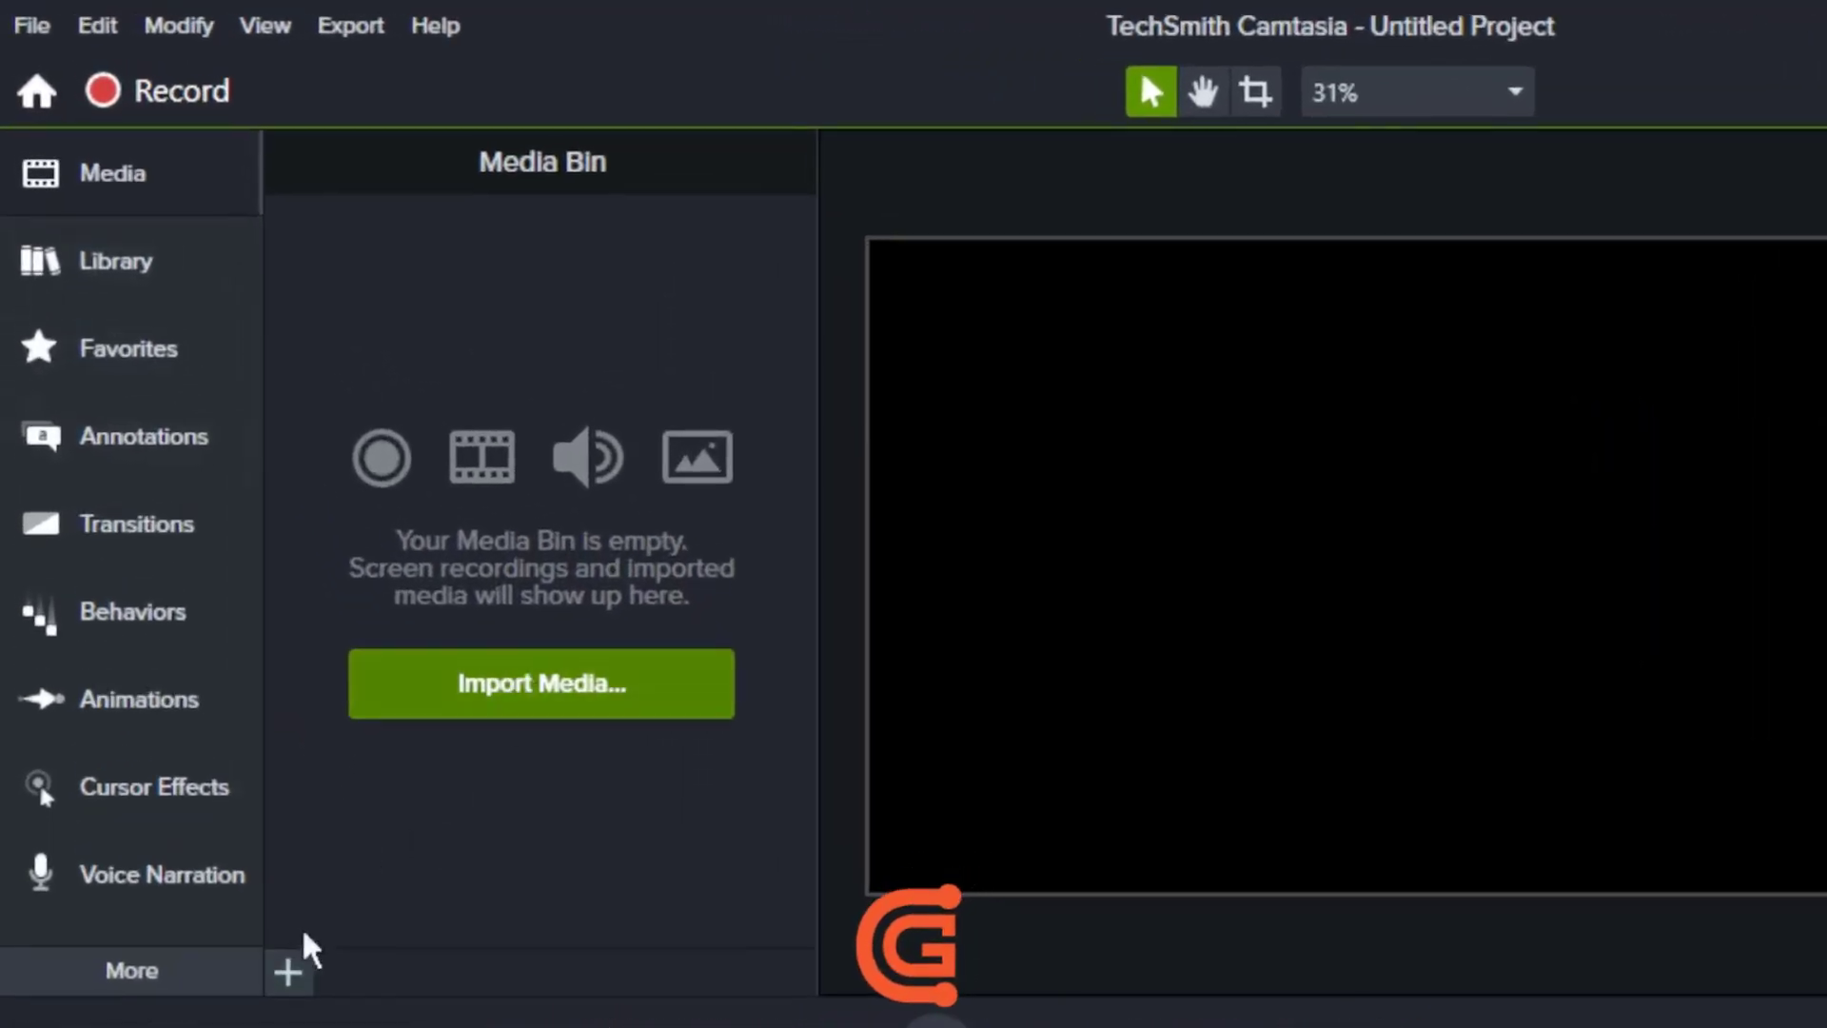
Step: View the media files available for import in the Downloads folder and leave without importing any
click(297, 972)
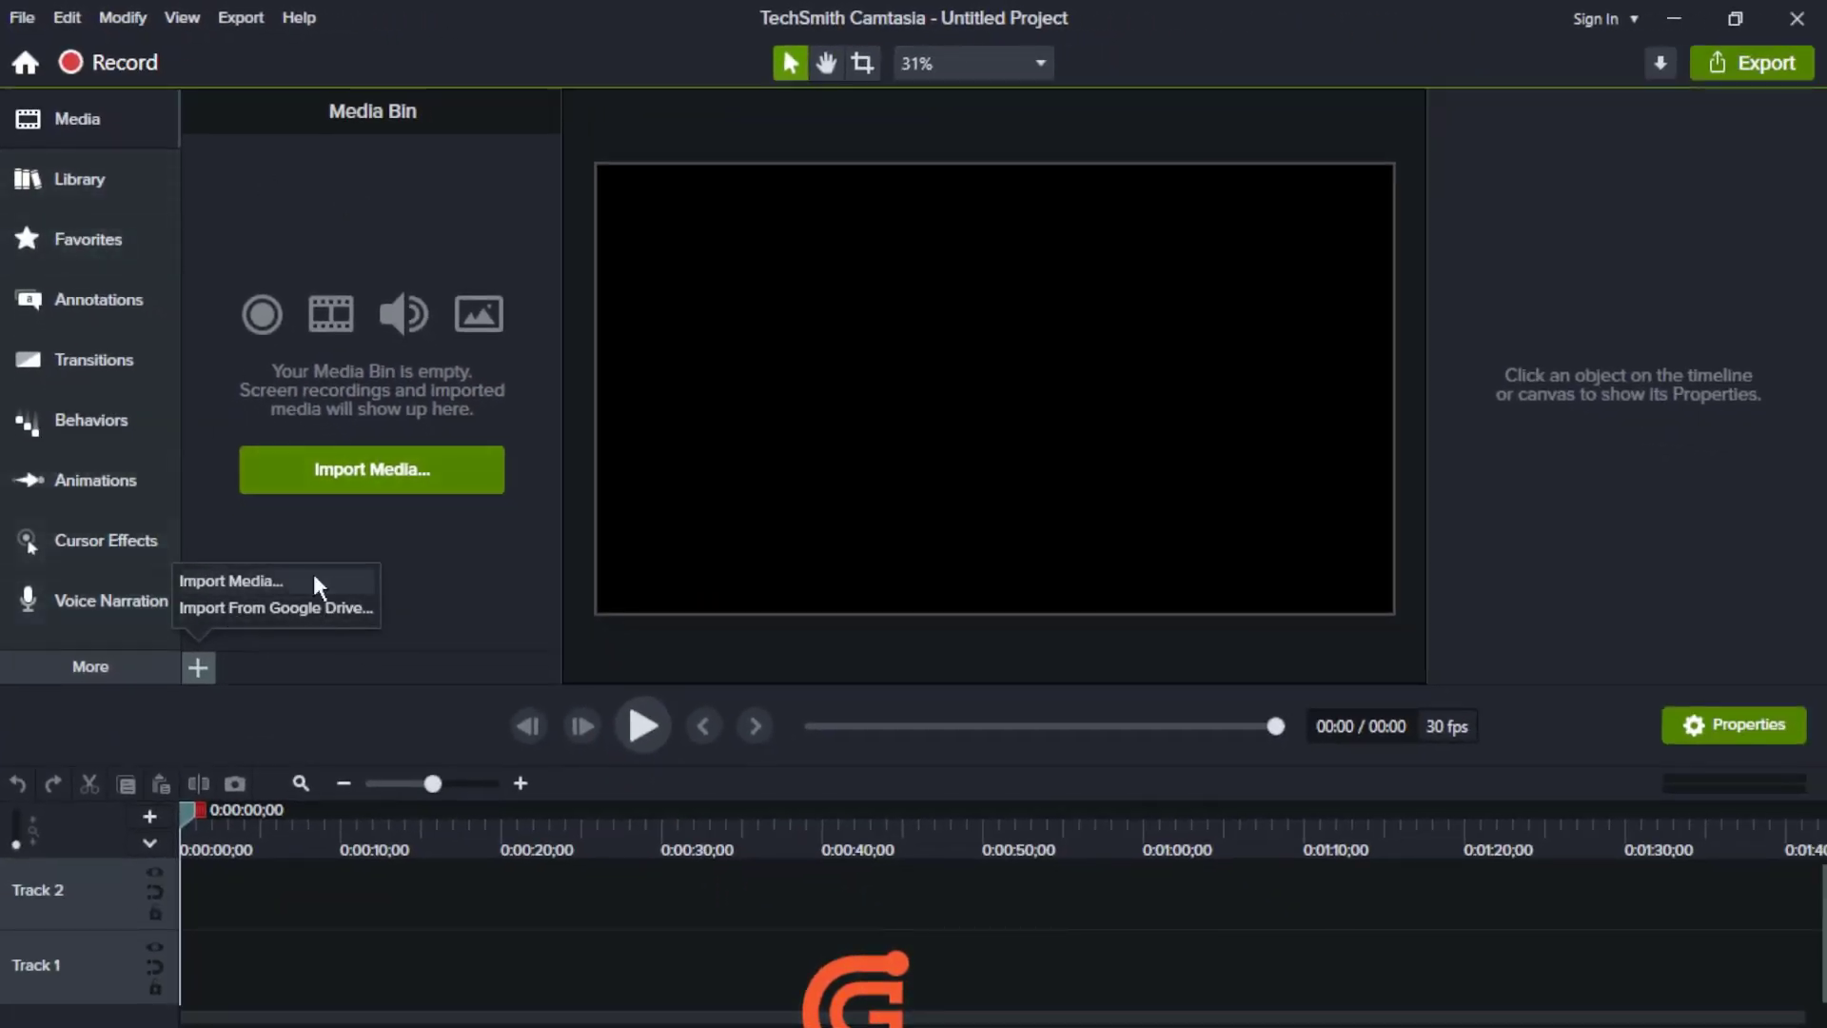
click(438, 212)
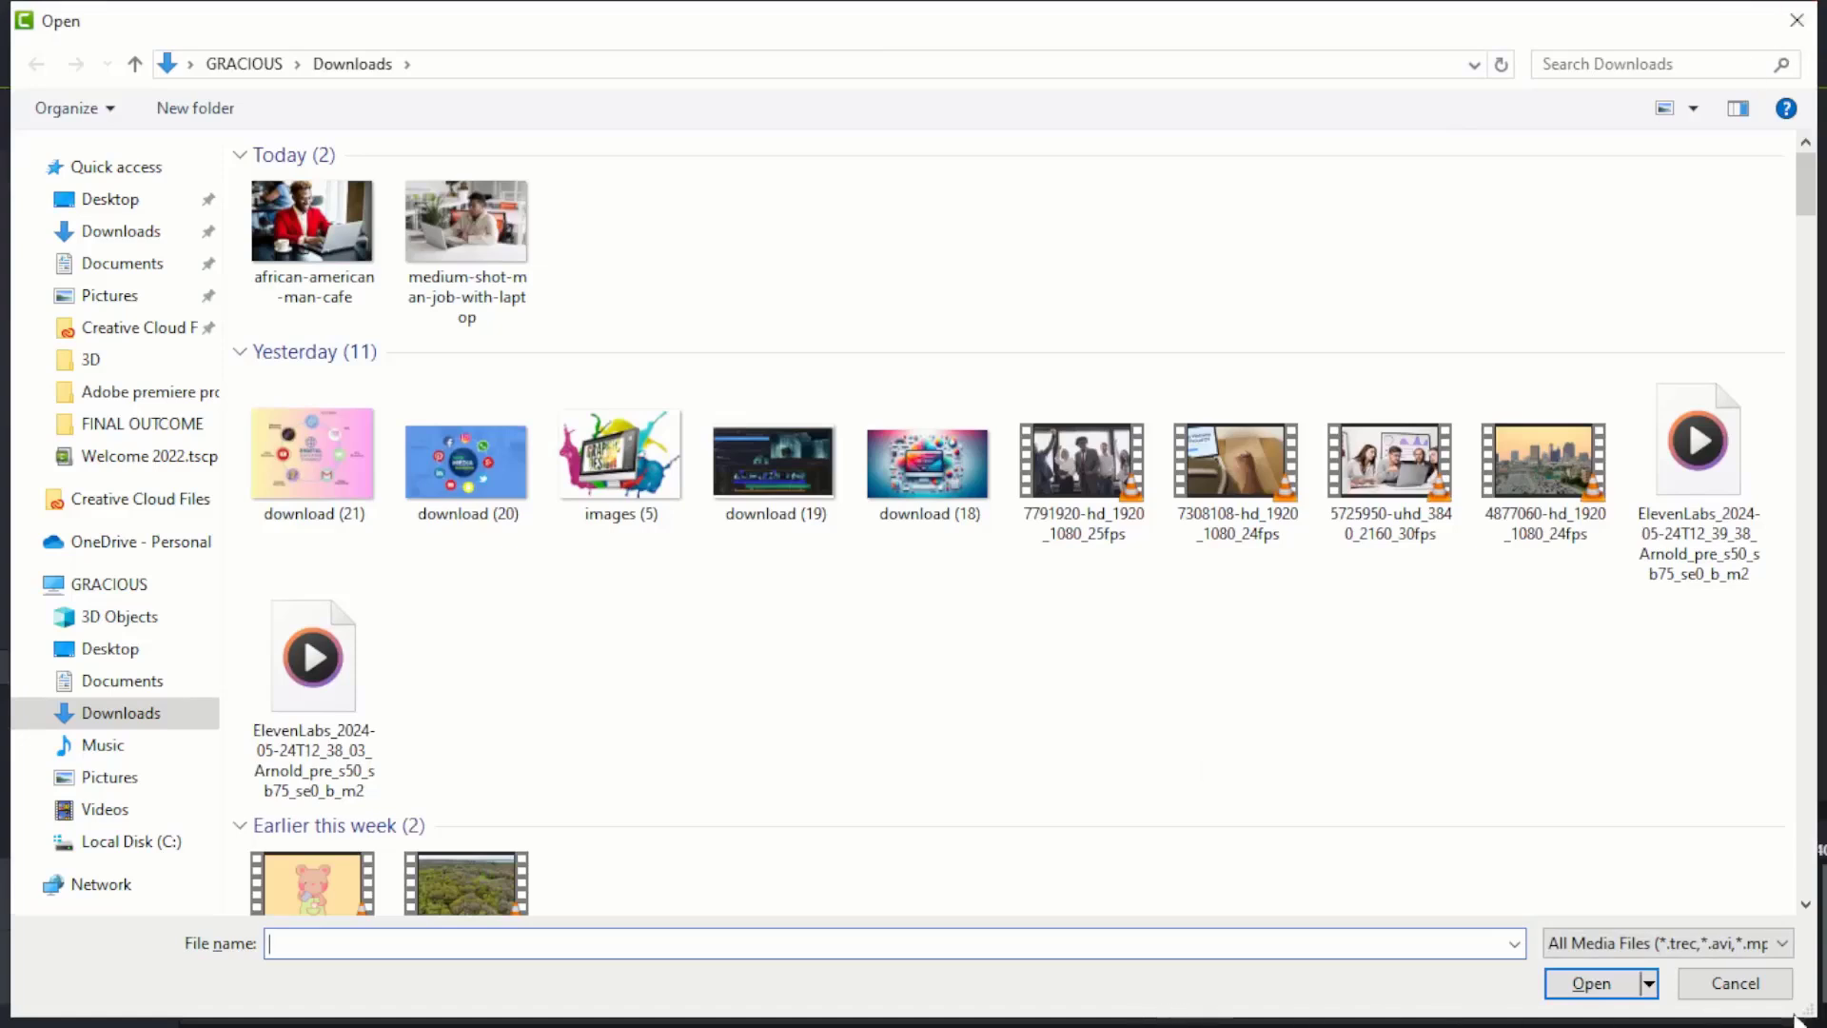
click(1735, 995)
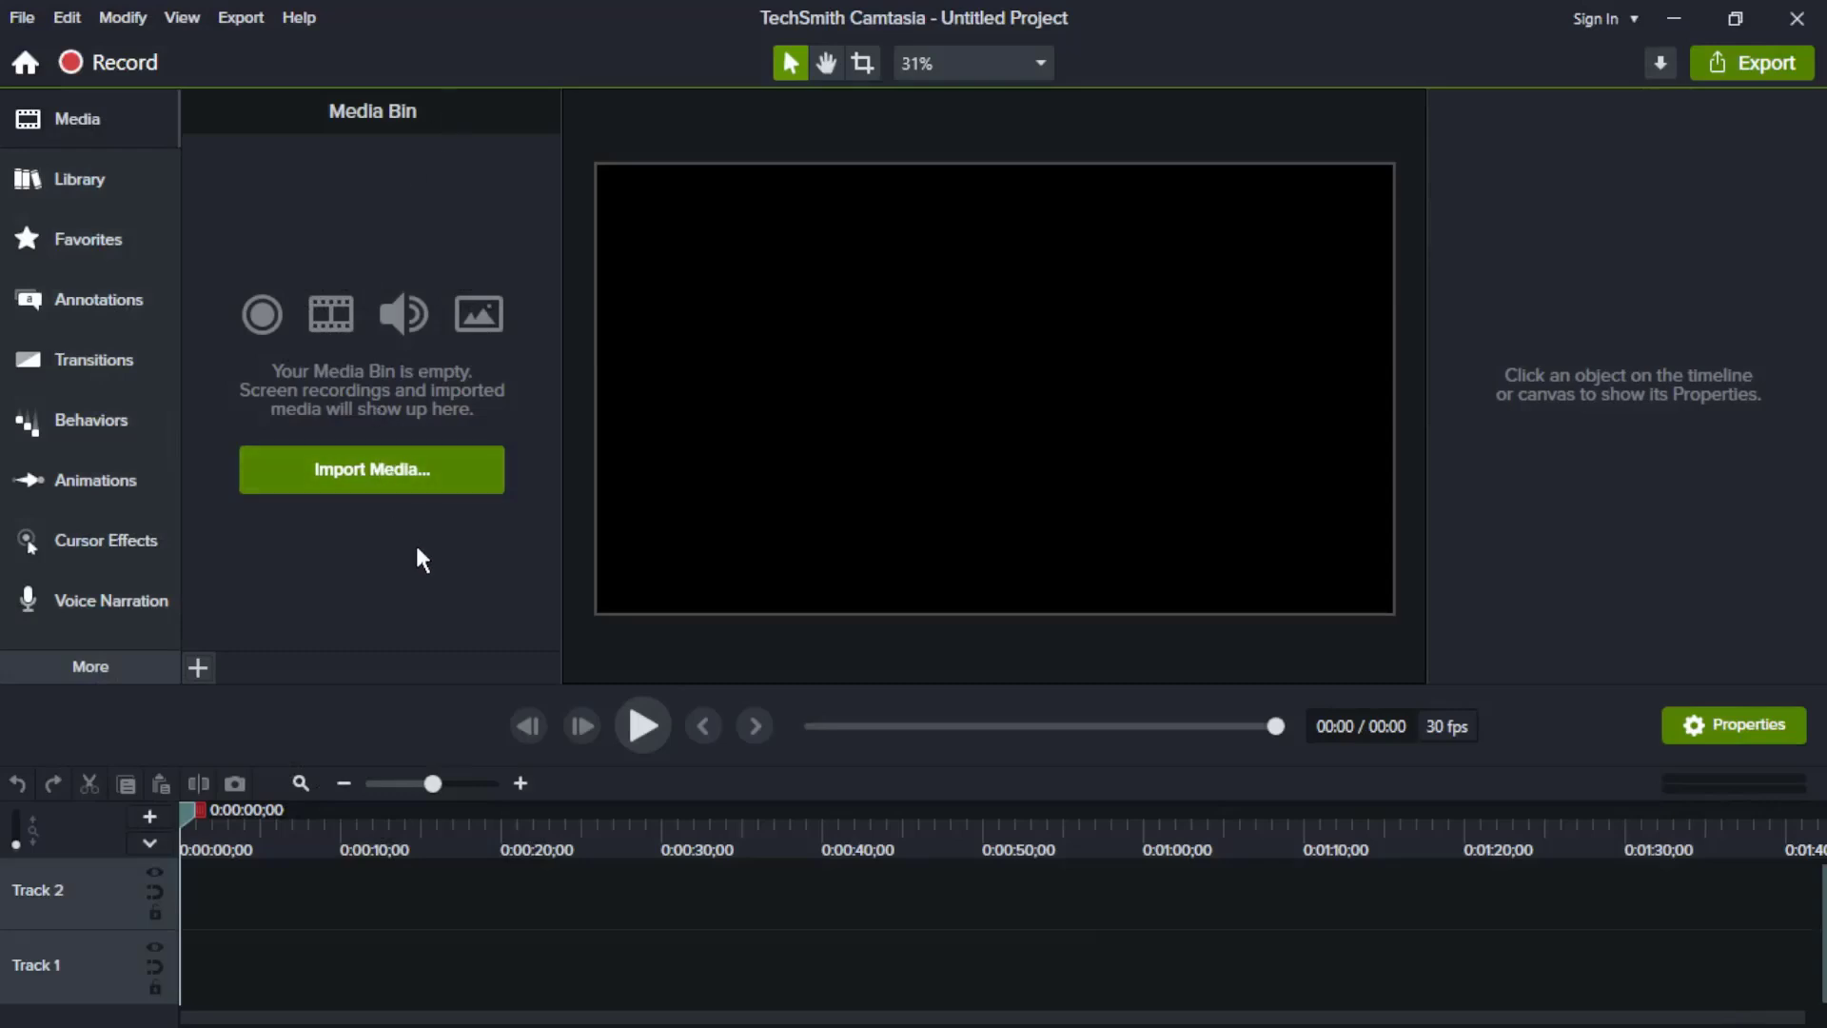
click(198, 668)
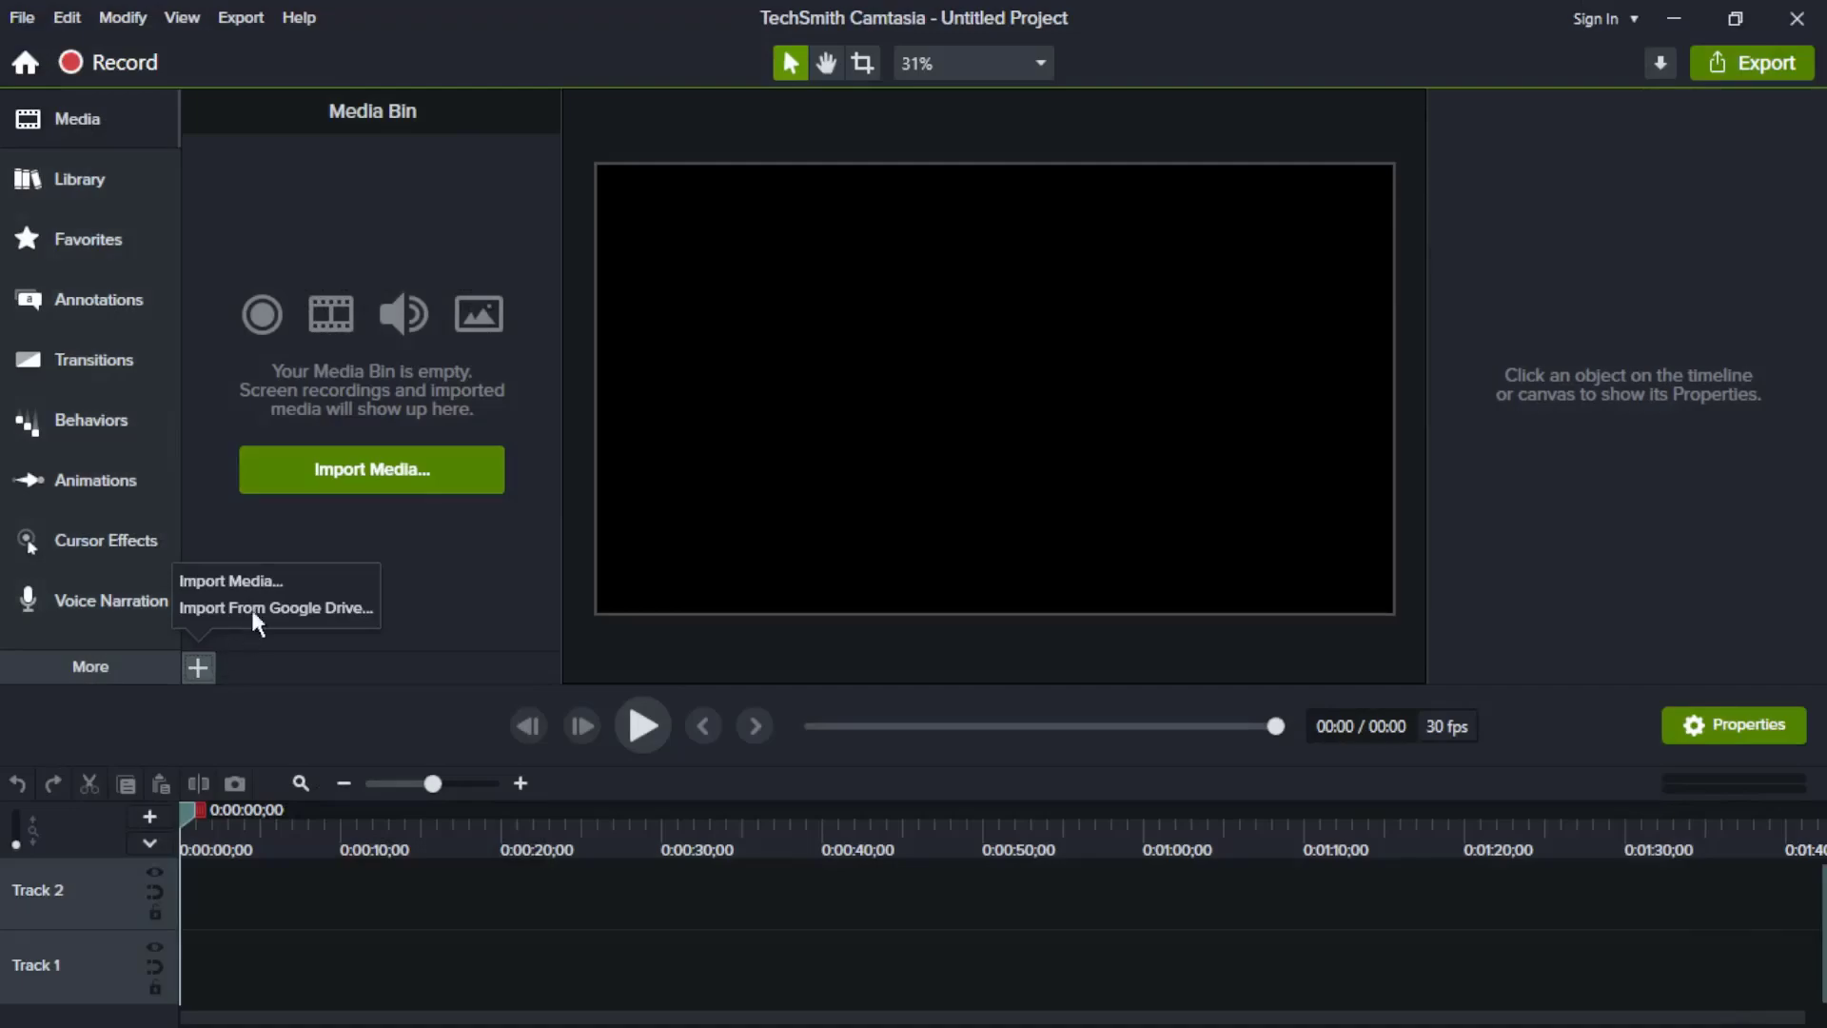
click(254, 583)
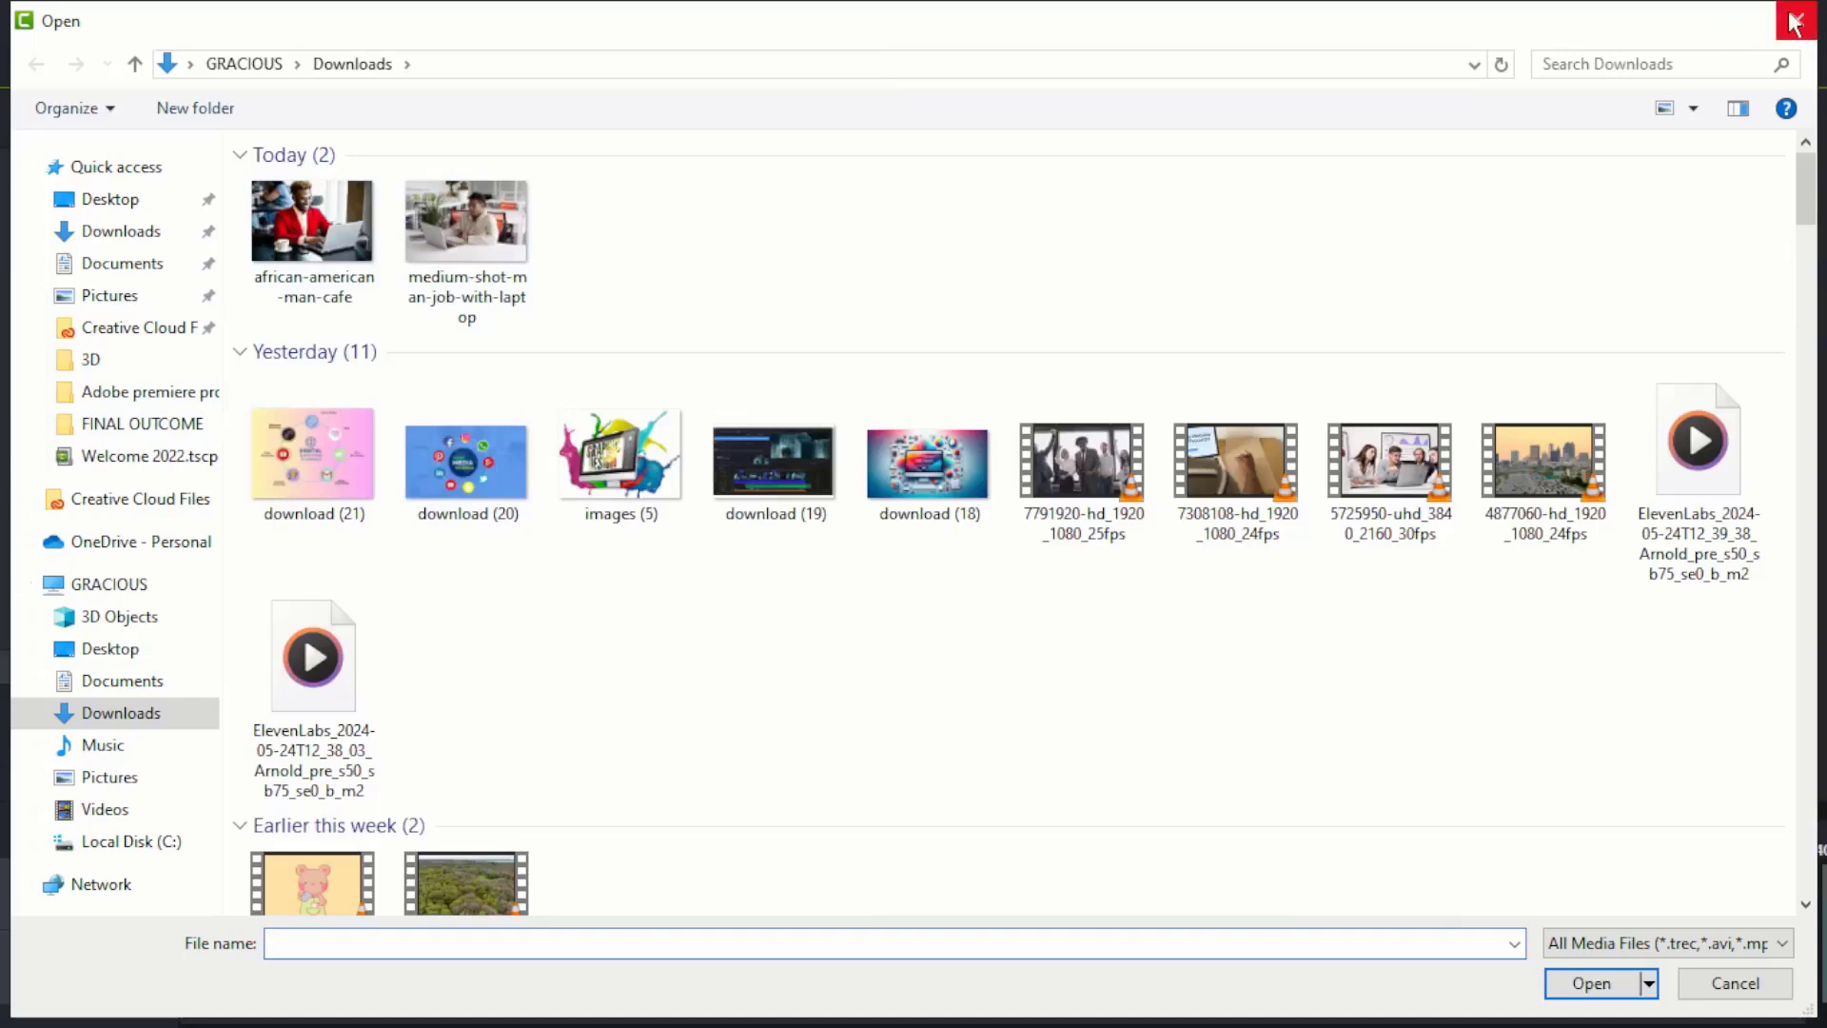
click(1736, 986)
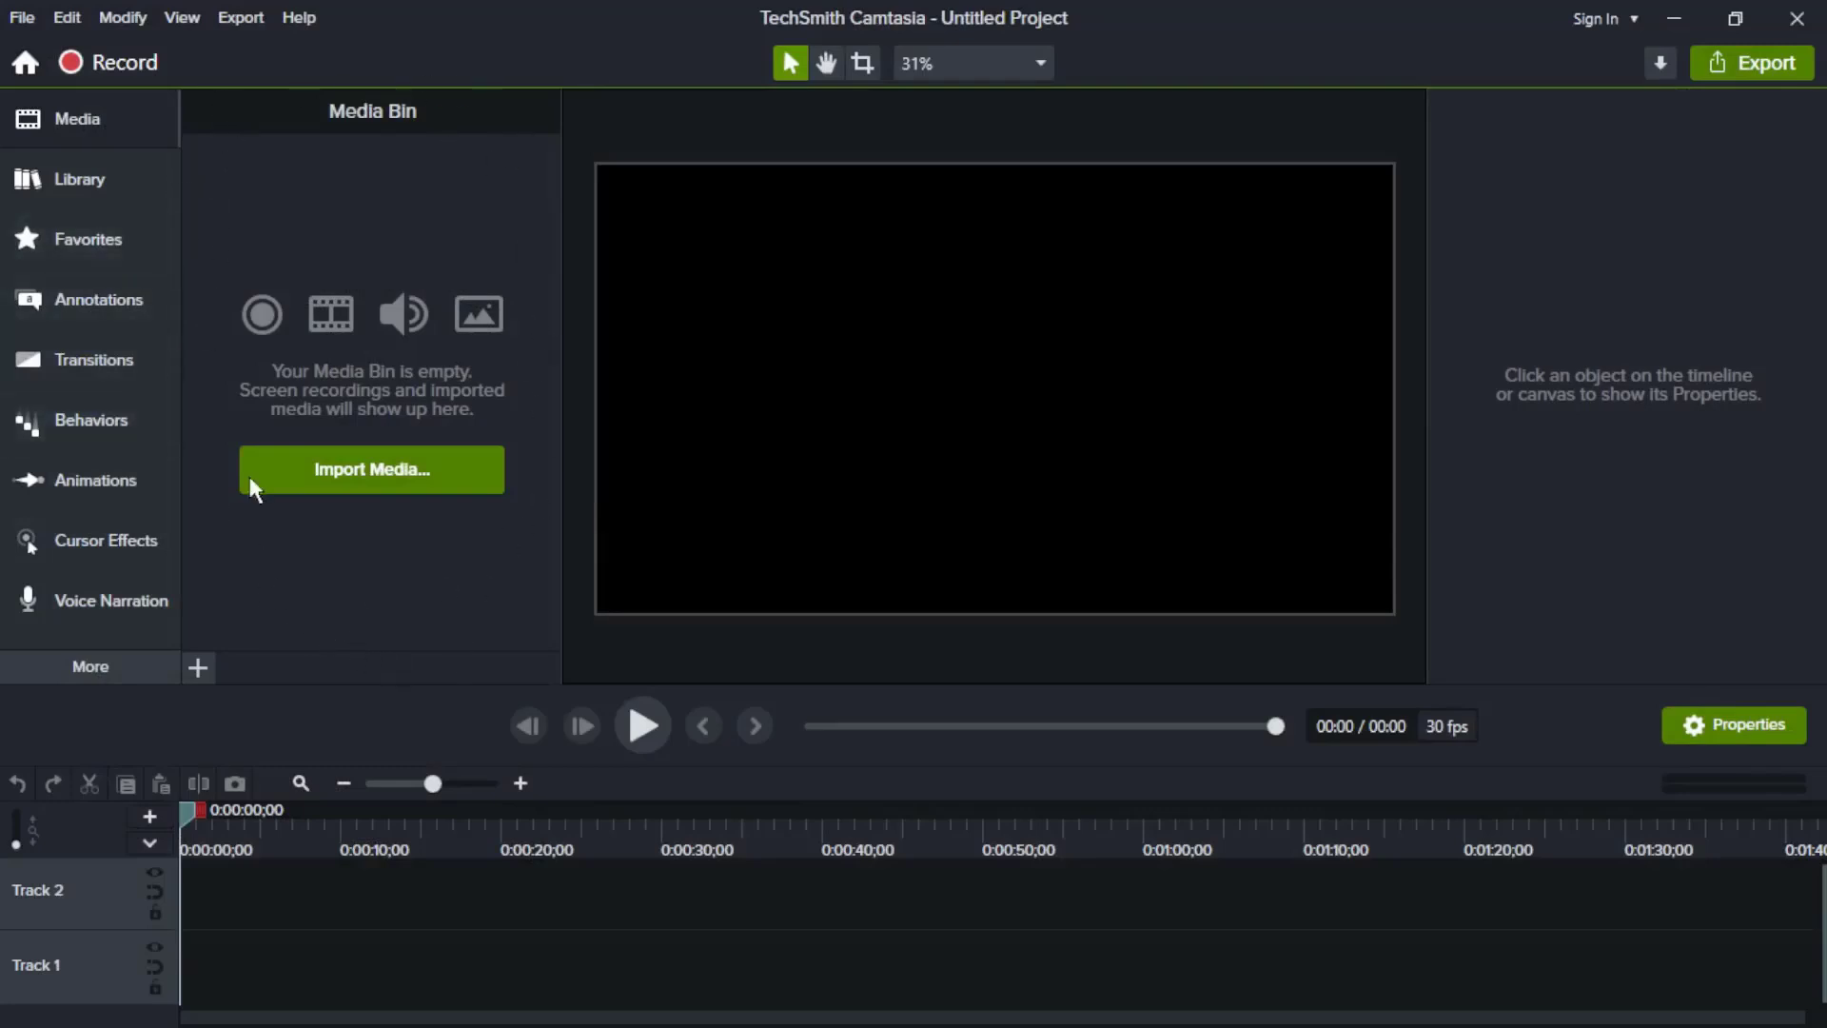
Step: Preview the Clap-And-Stomp track from the Library's Audio folder, then close the preview and collapse the folder
click(101, 174)
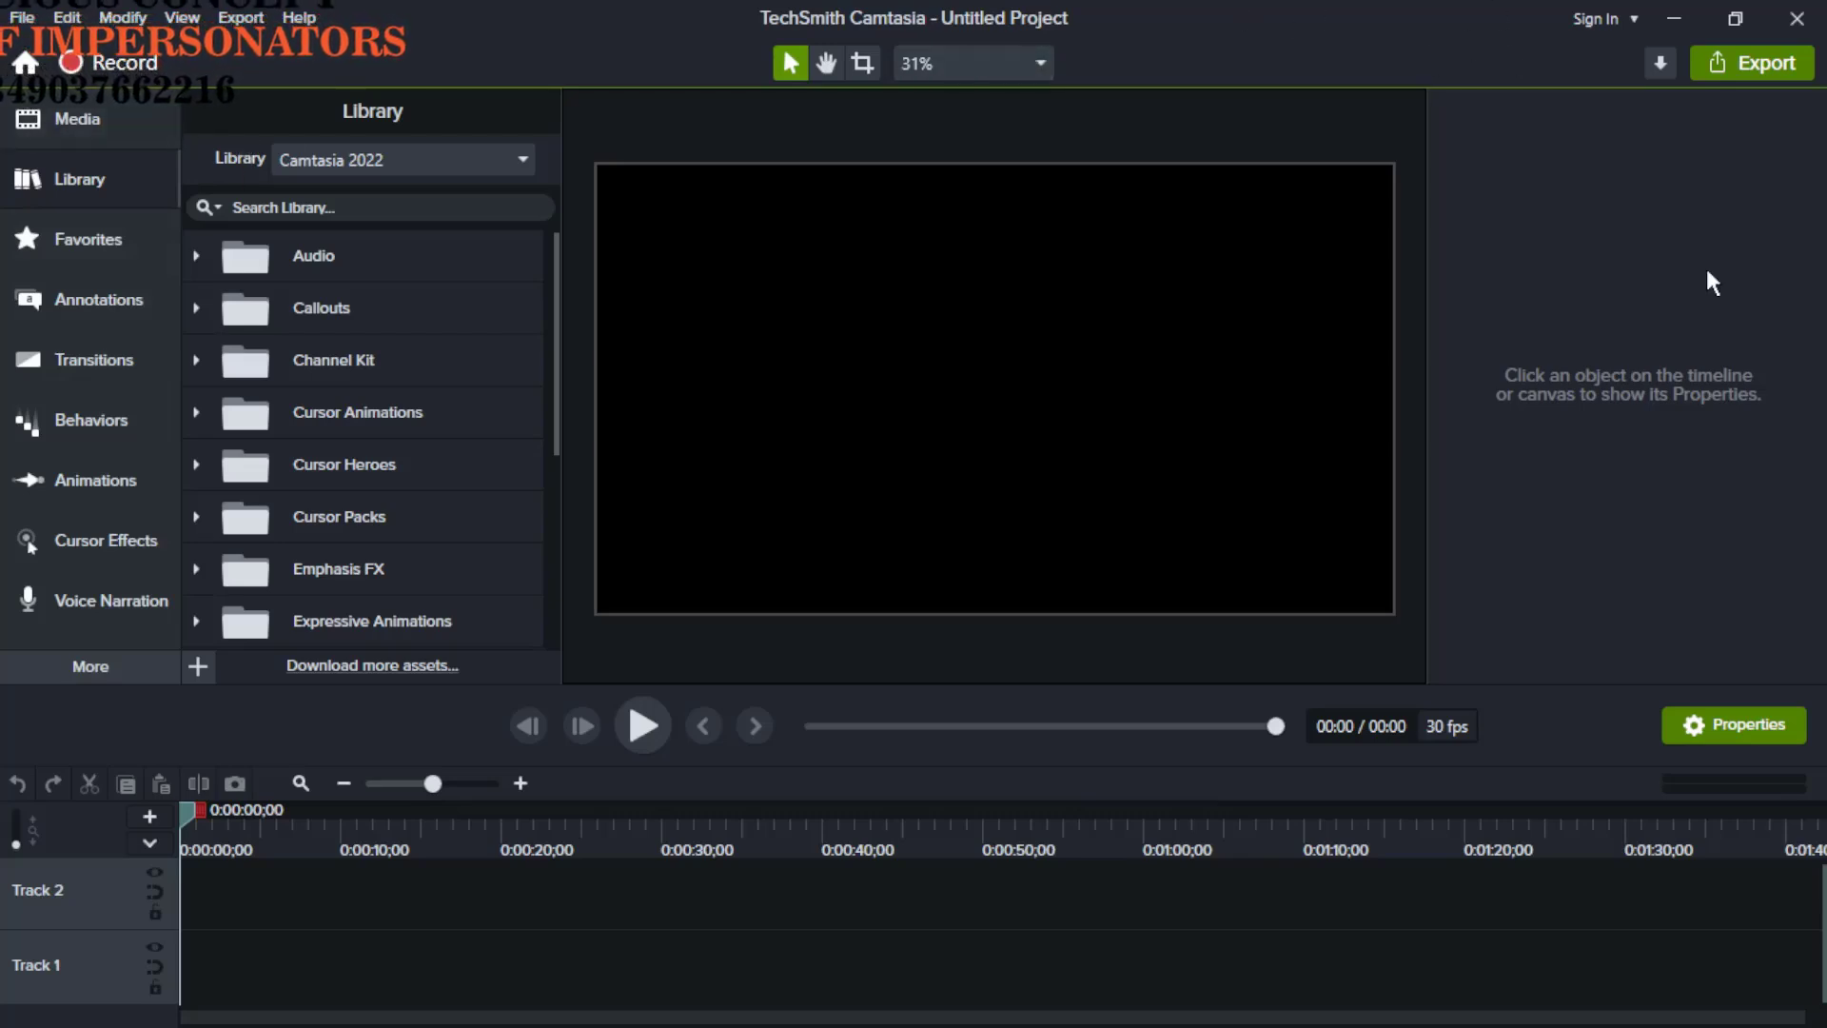
click(195, 255)
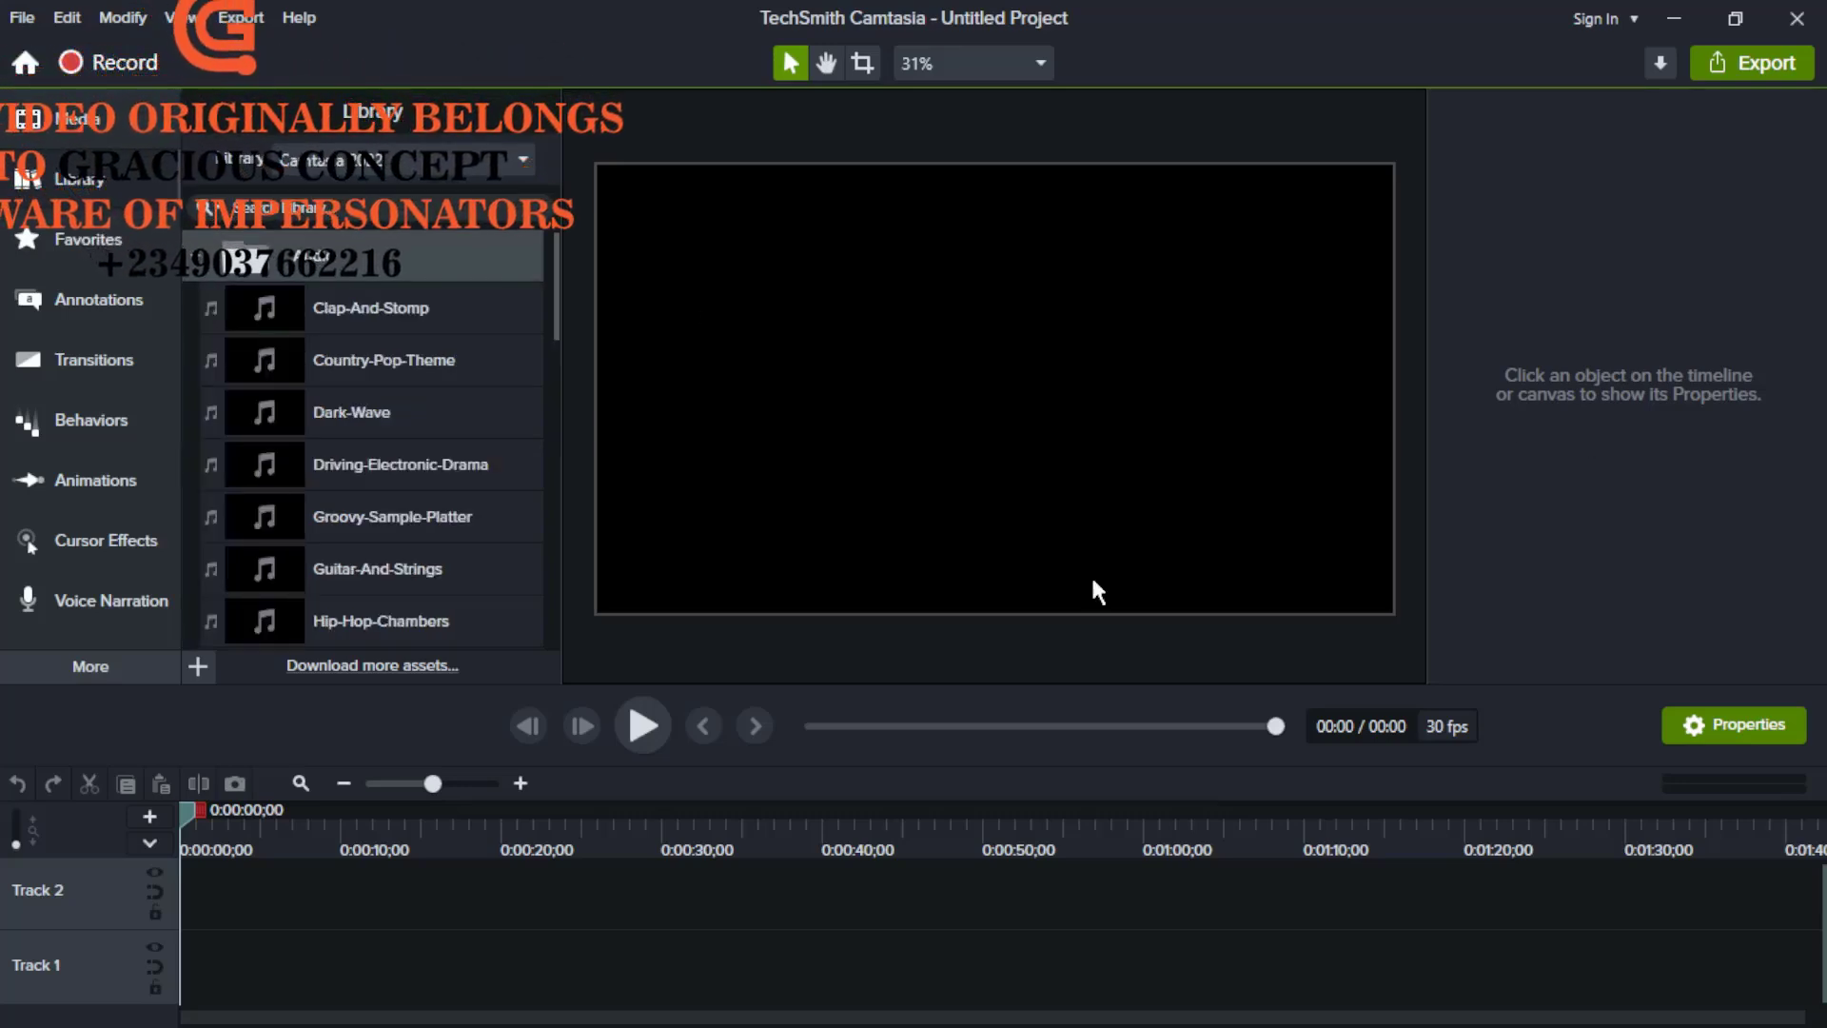
scroll(552, 263, down, 1)
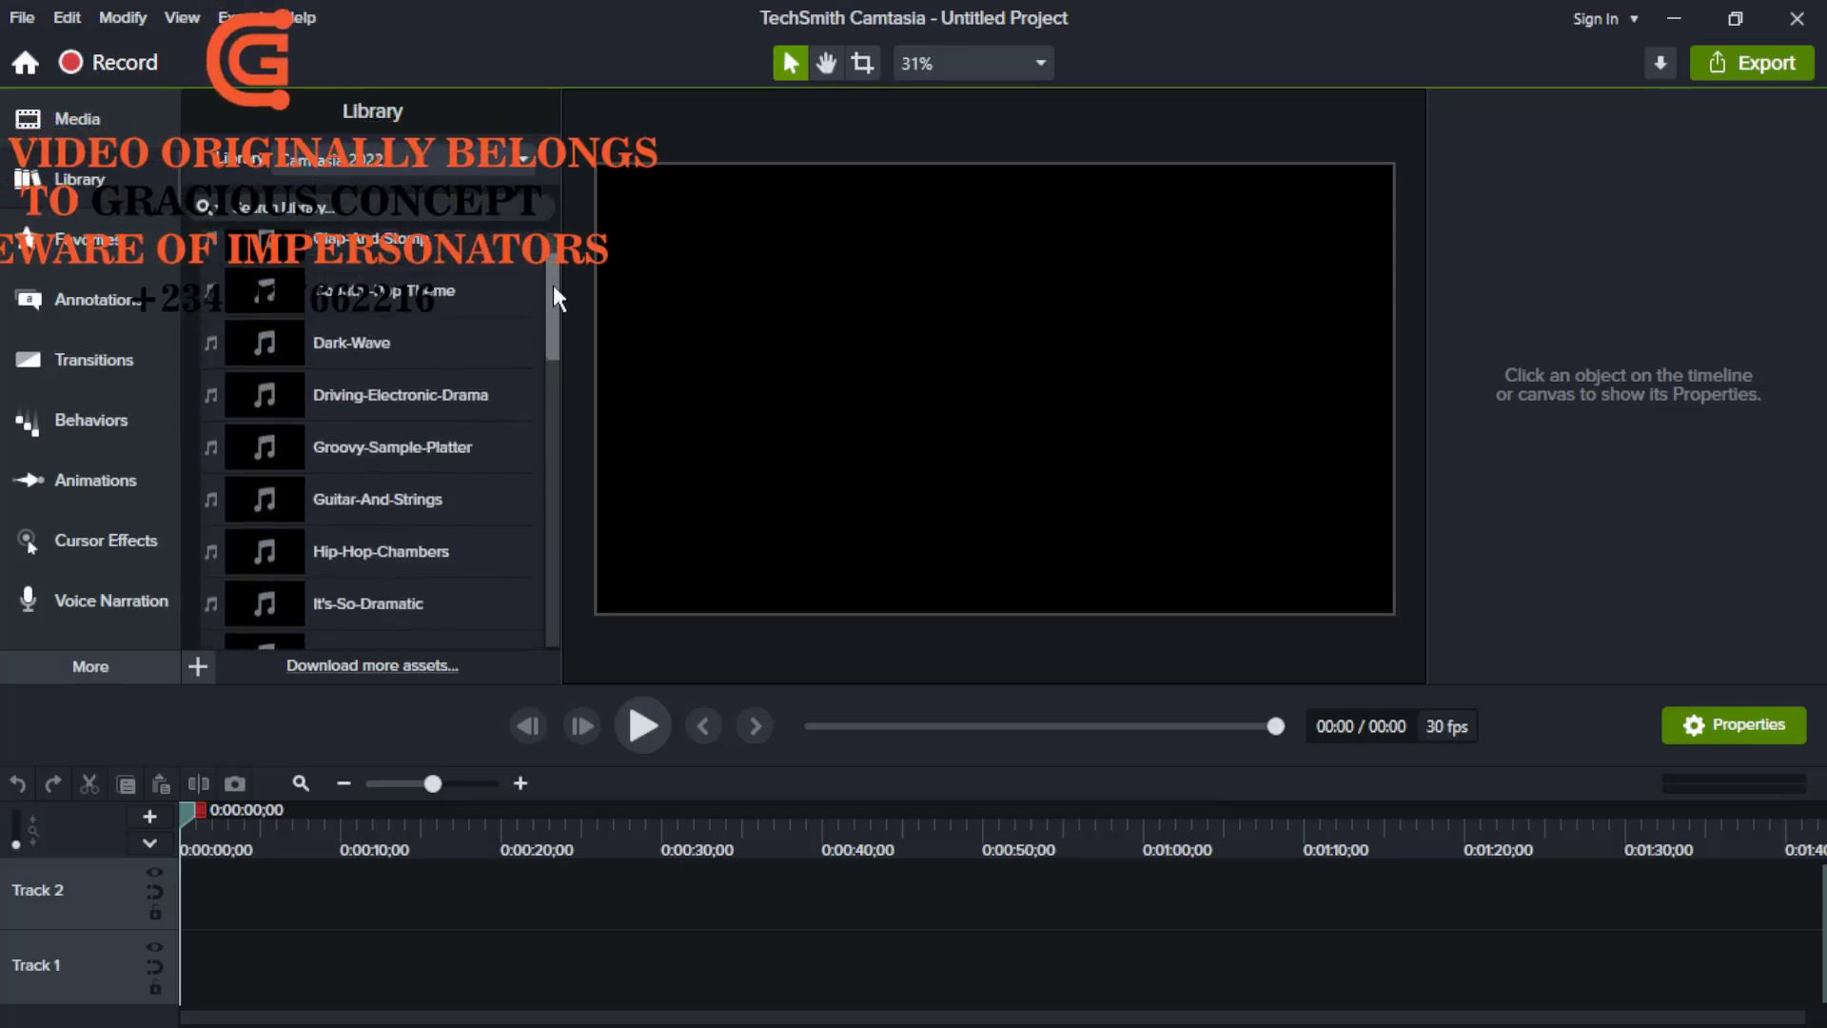
double_click(426, 244)
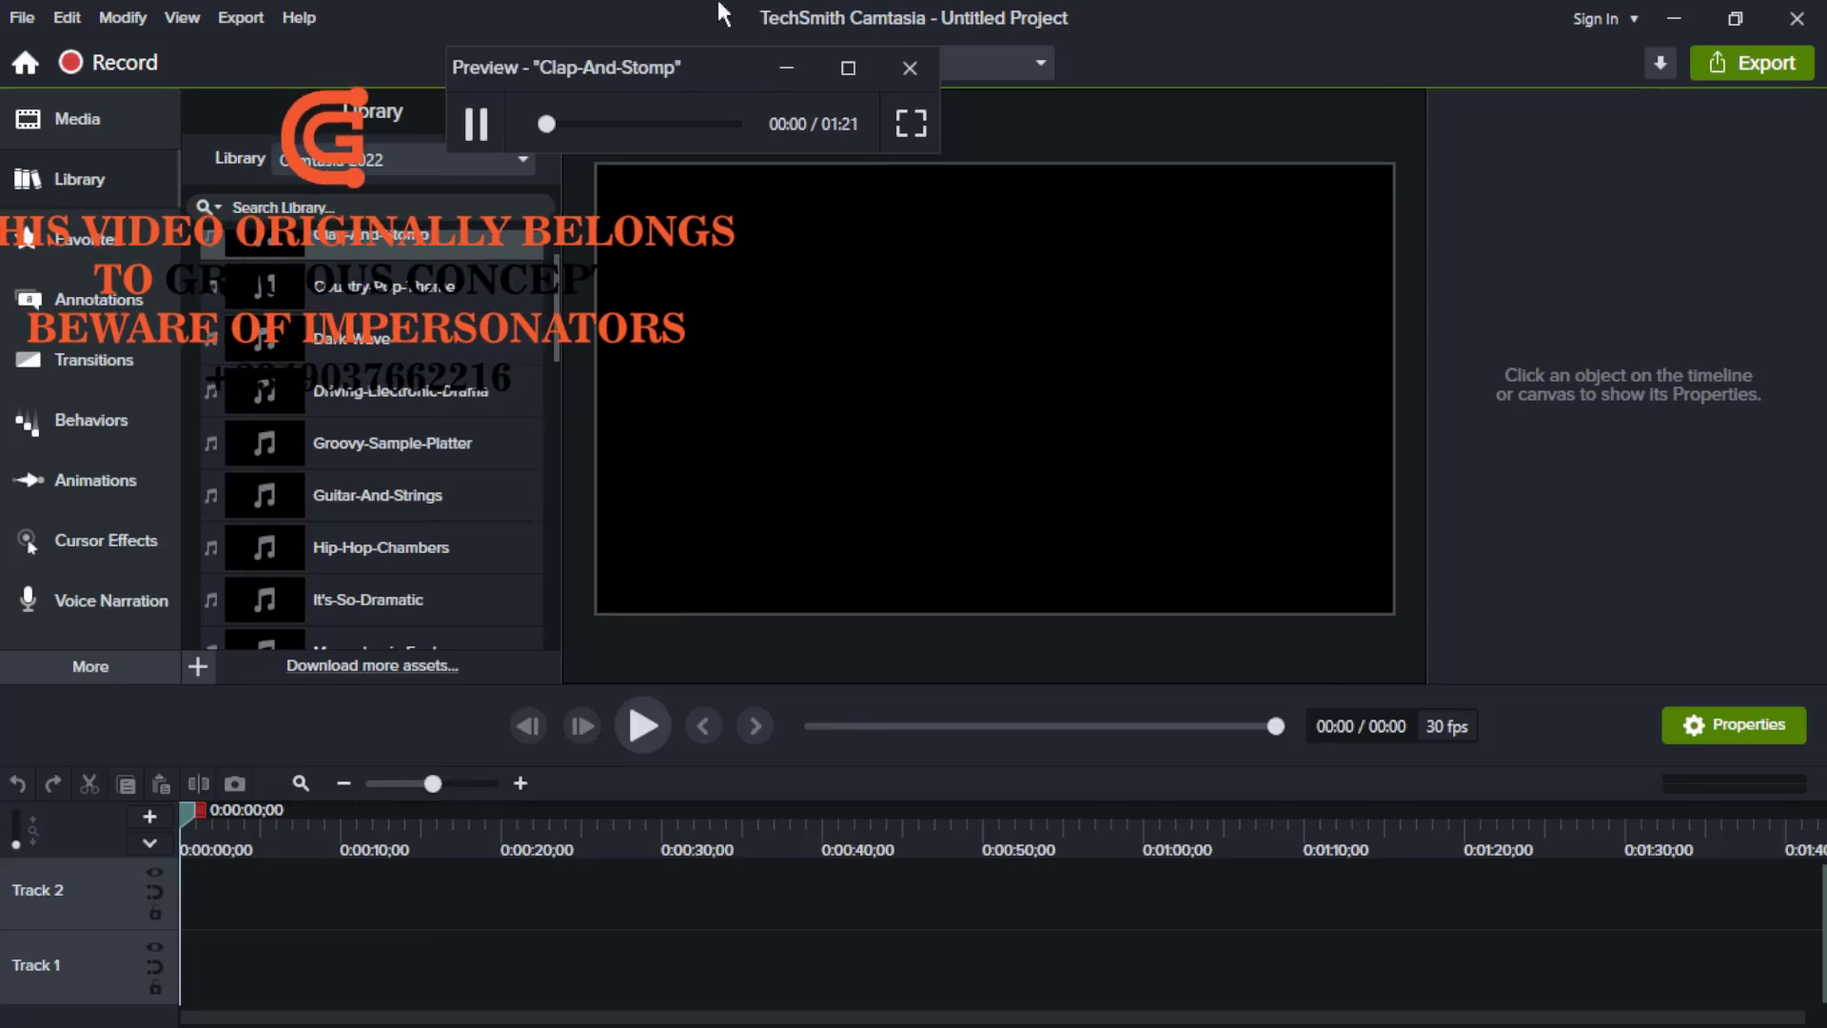
click(474, 122)
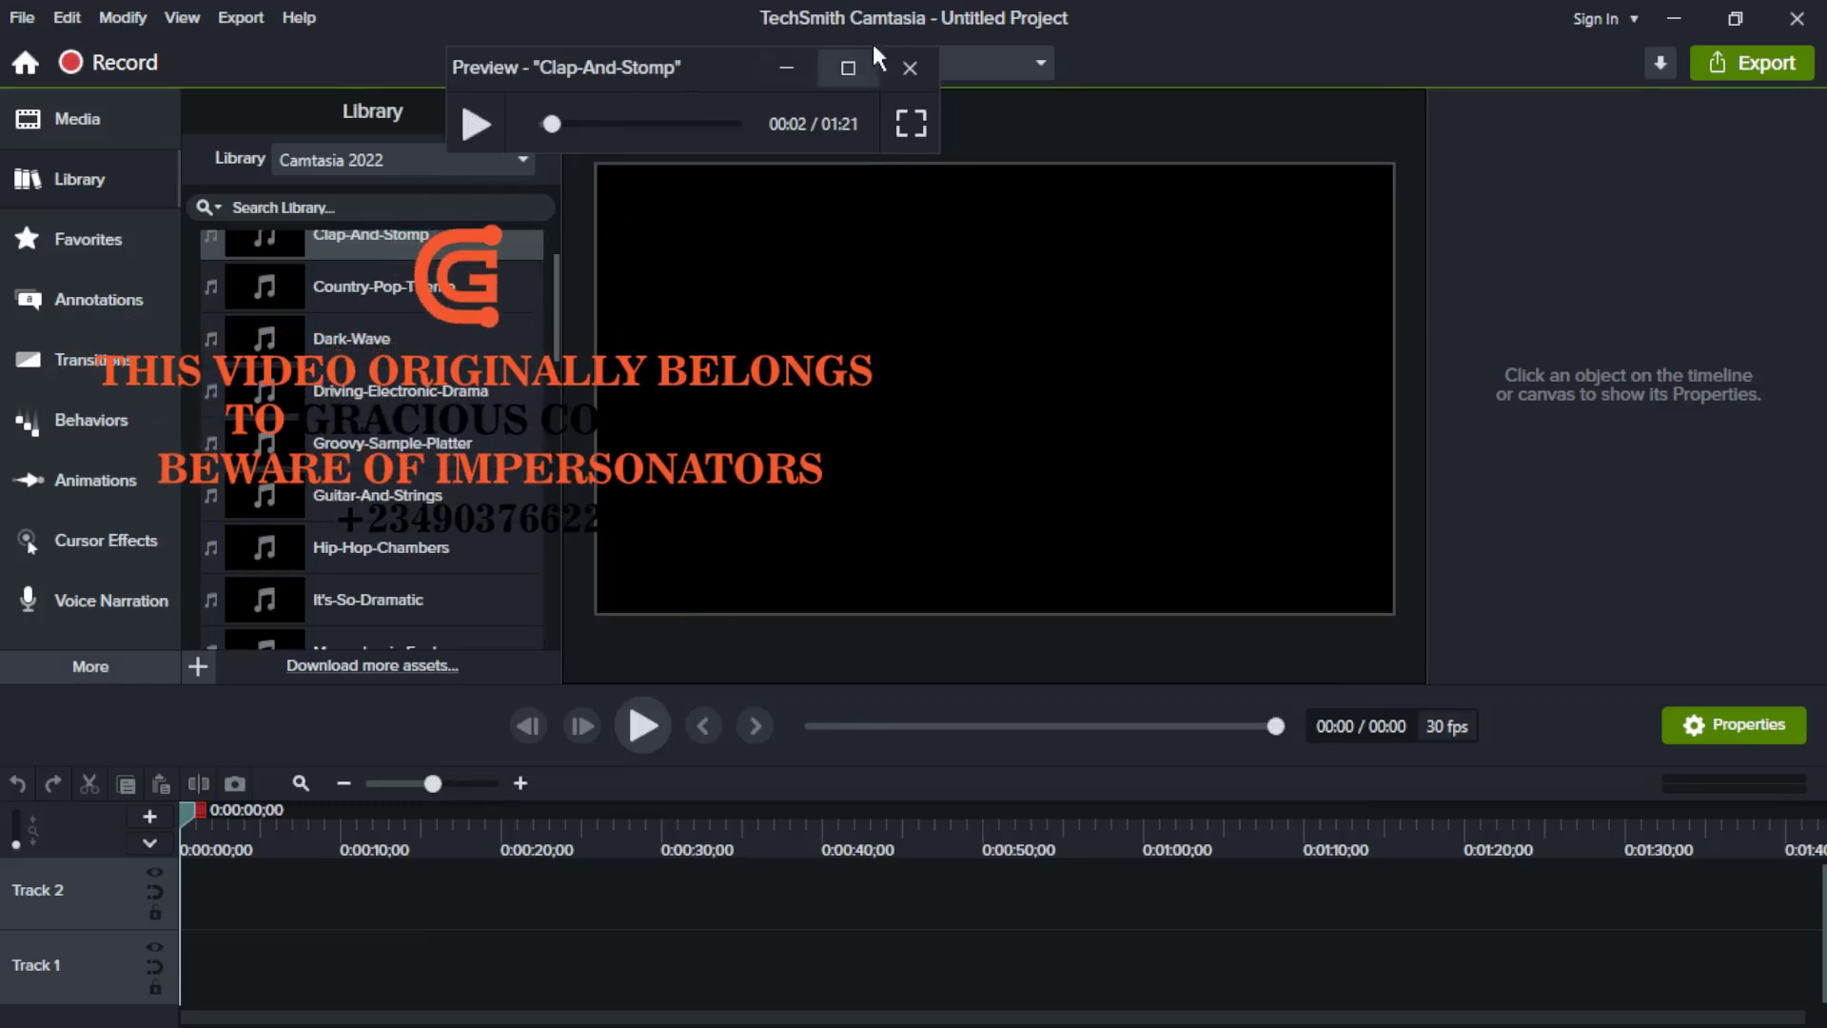
click(911, 68)
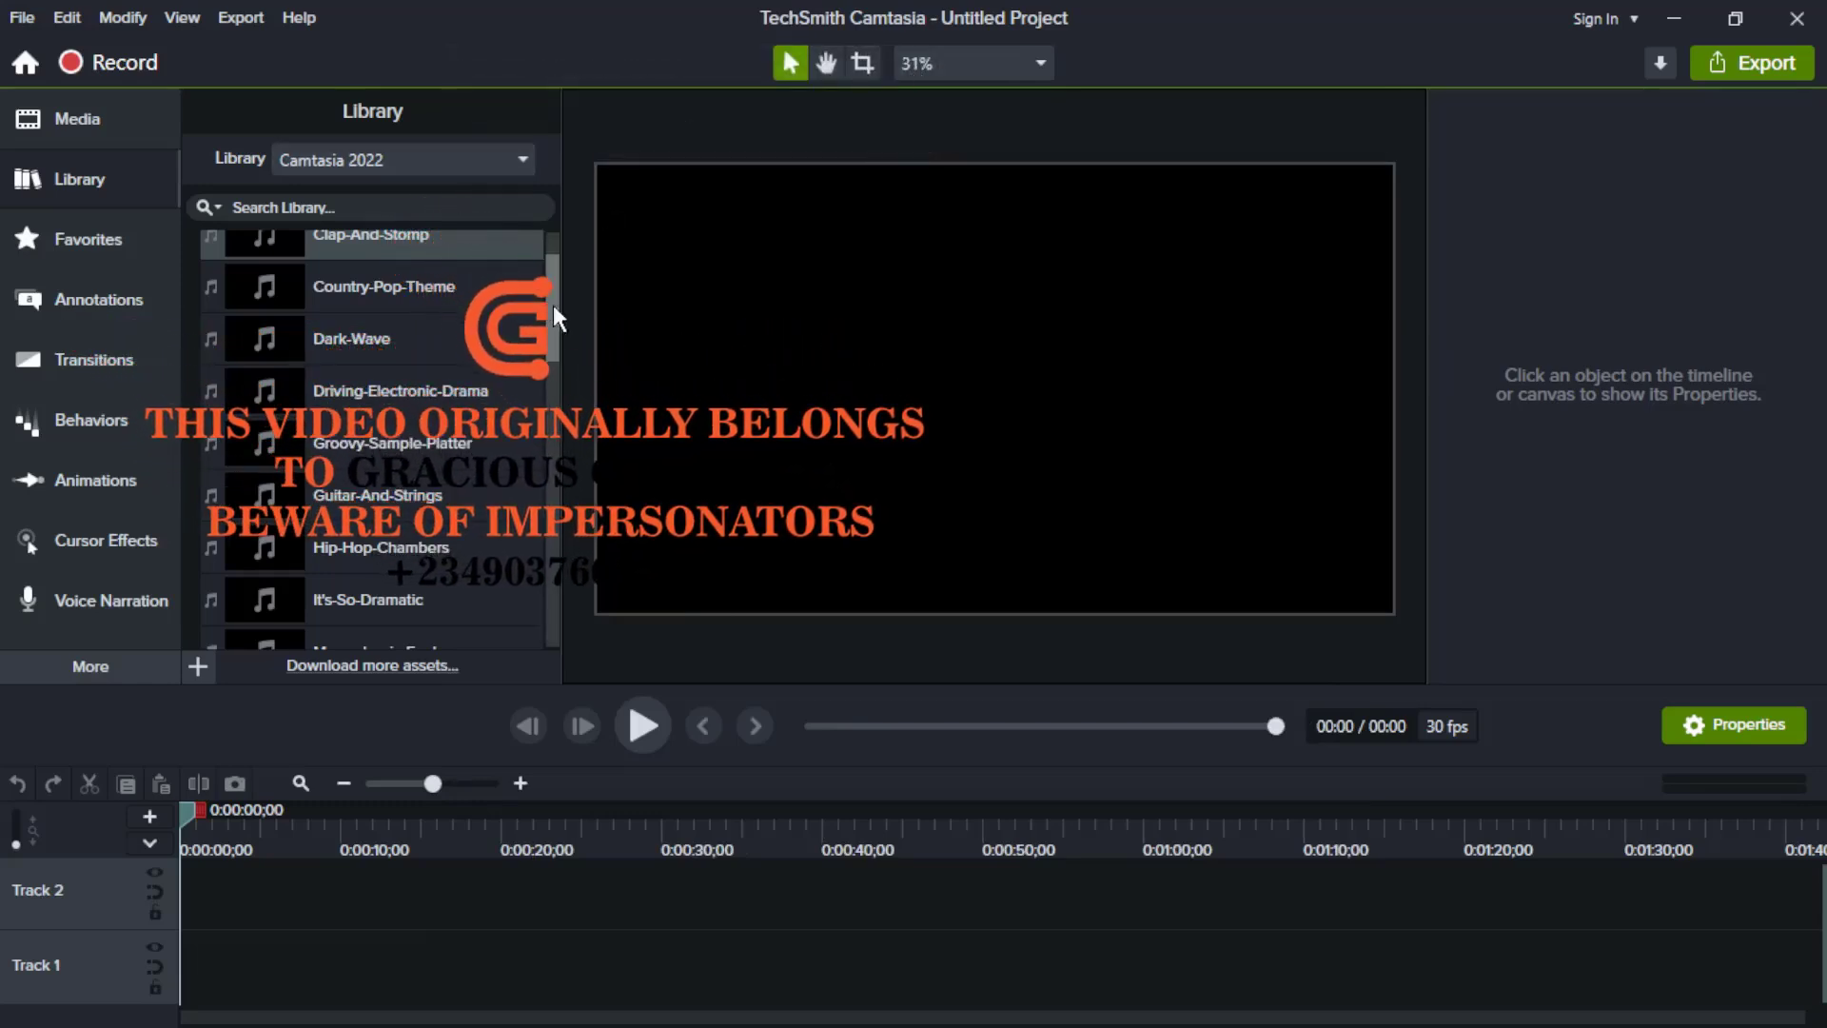
scroll(552, 305, up, 2)
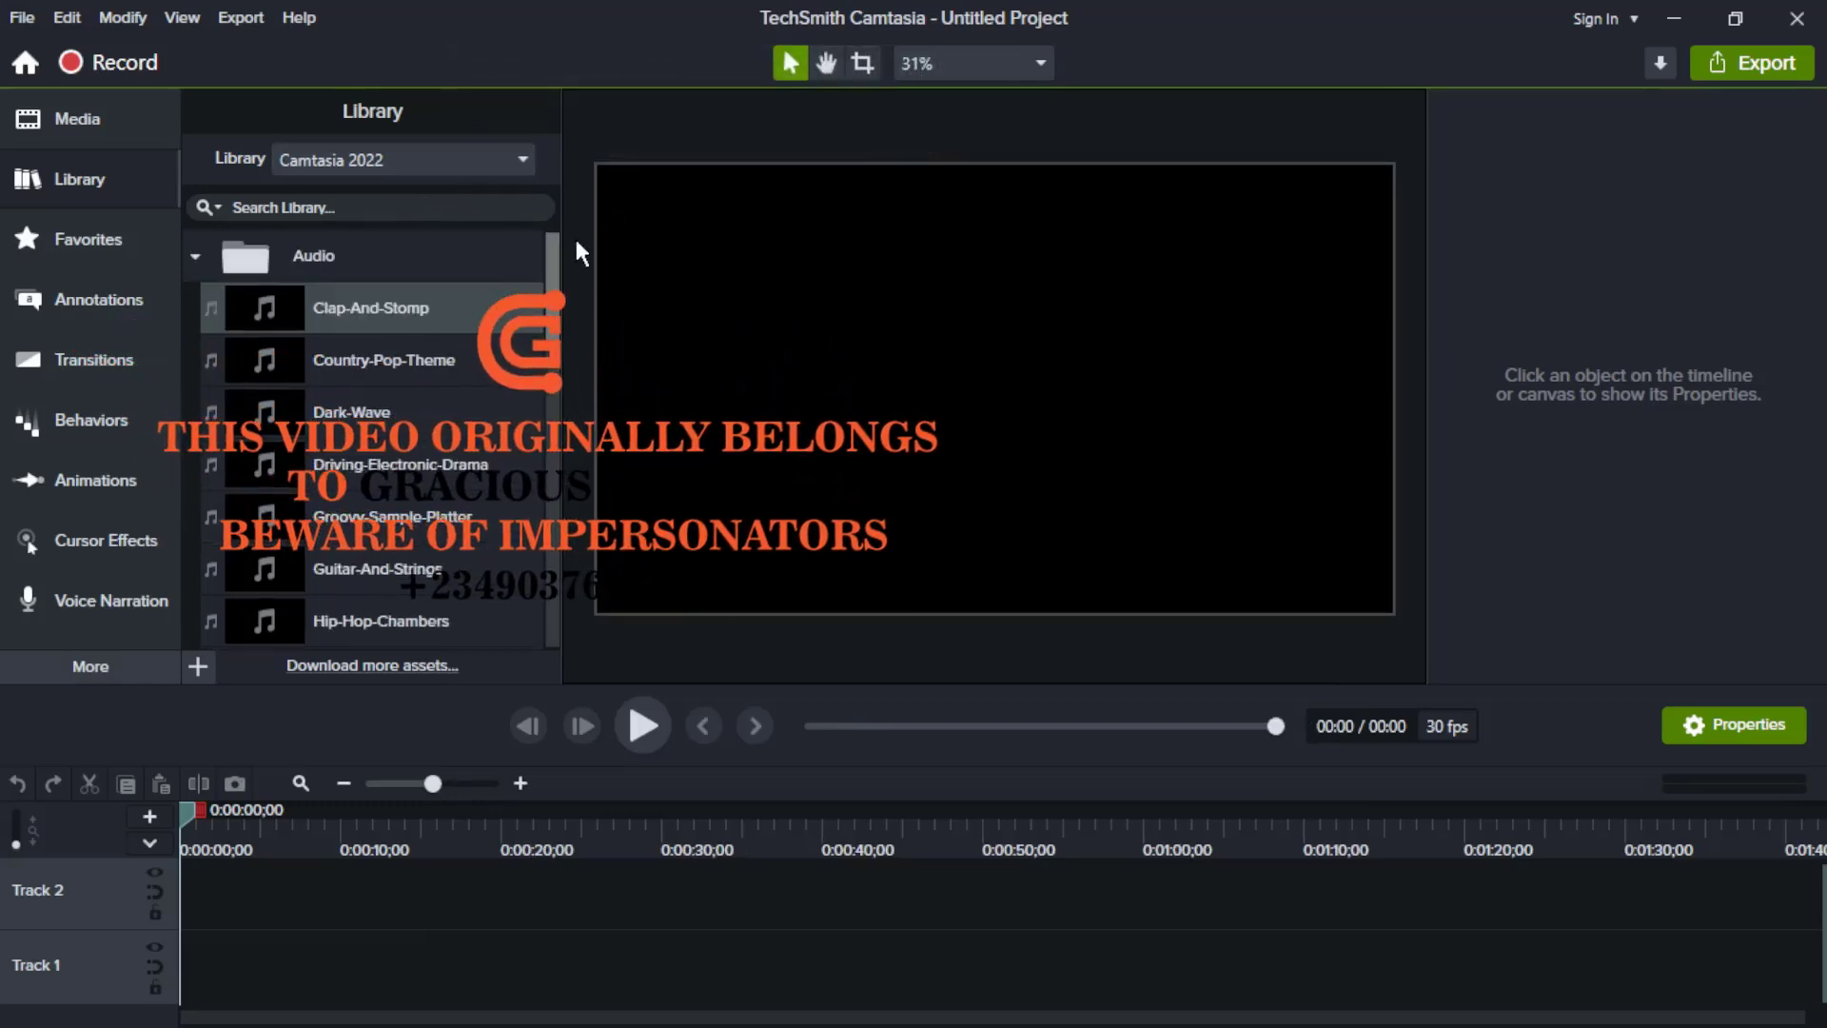
click(195, 257)
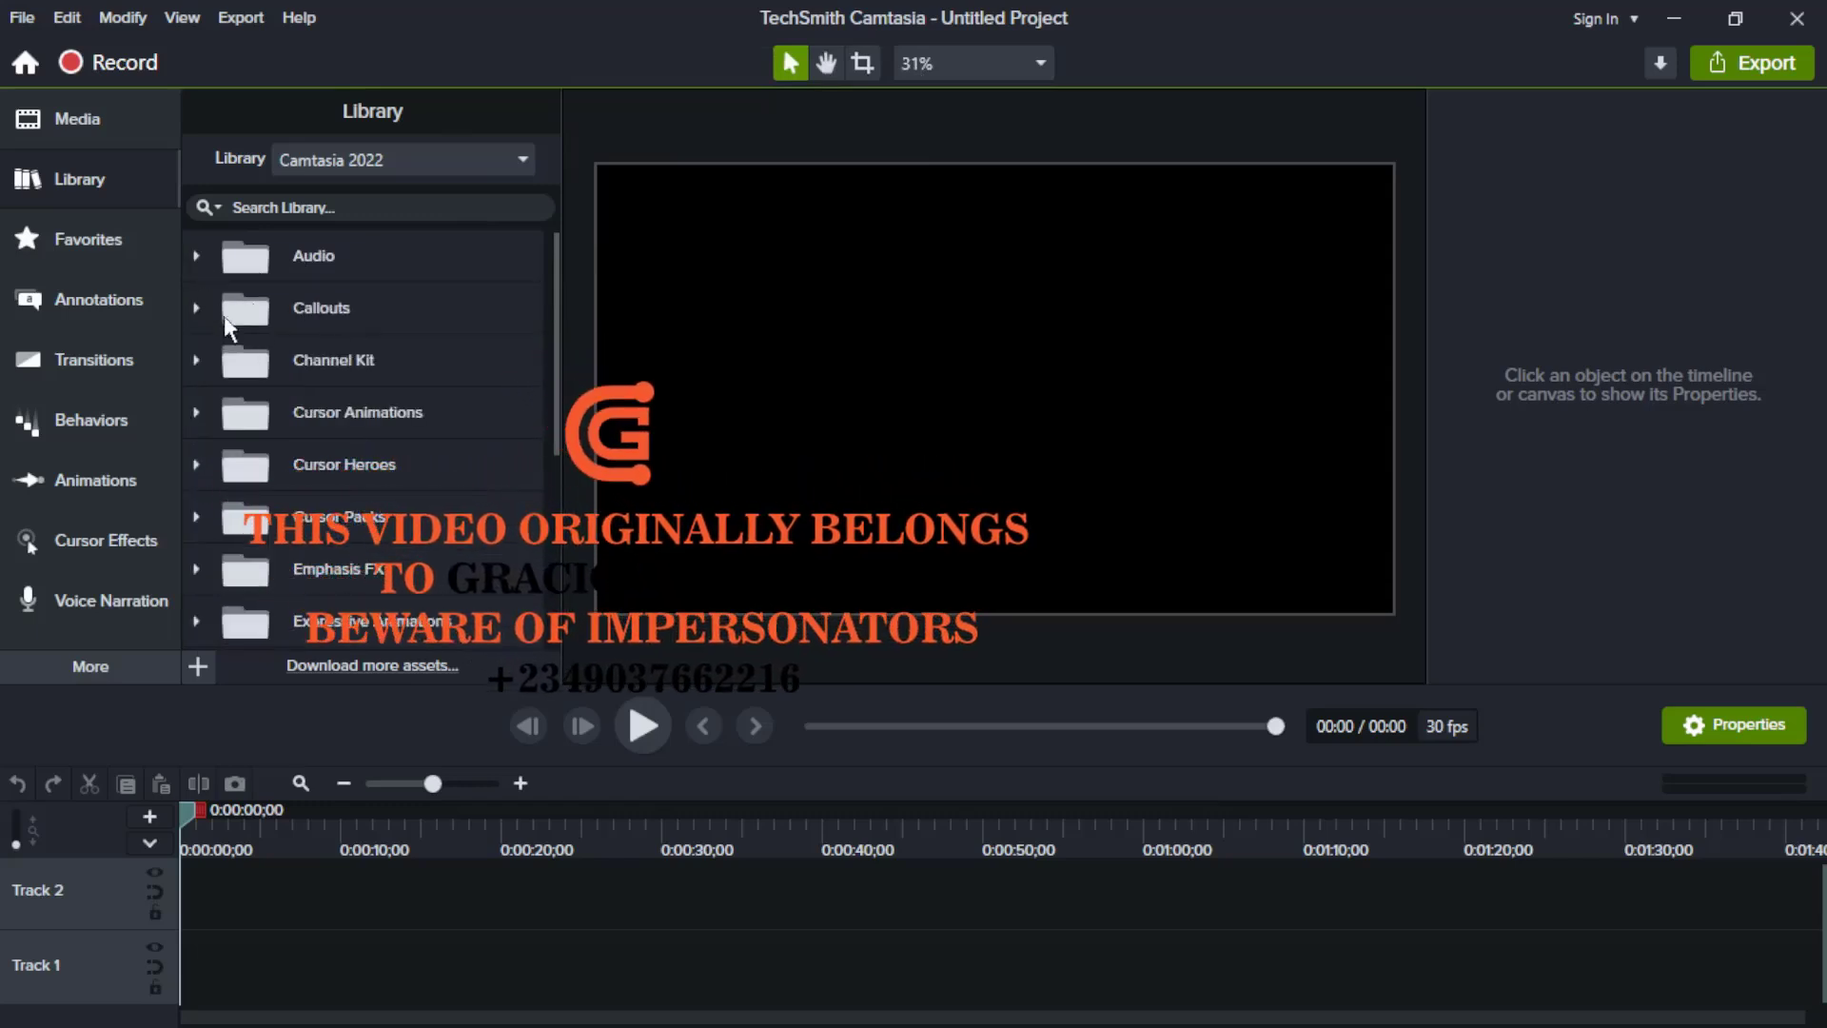
Step: Preview the Countdown Timestamp asset from the Counters subfolder of the Library's Callouts folder, and collapse both folders
click(197, 306)
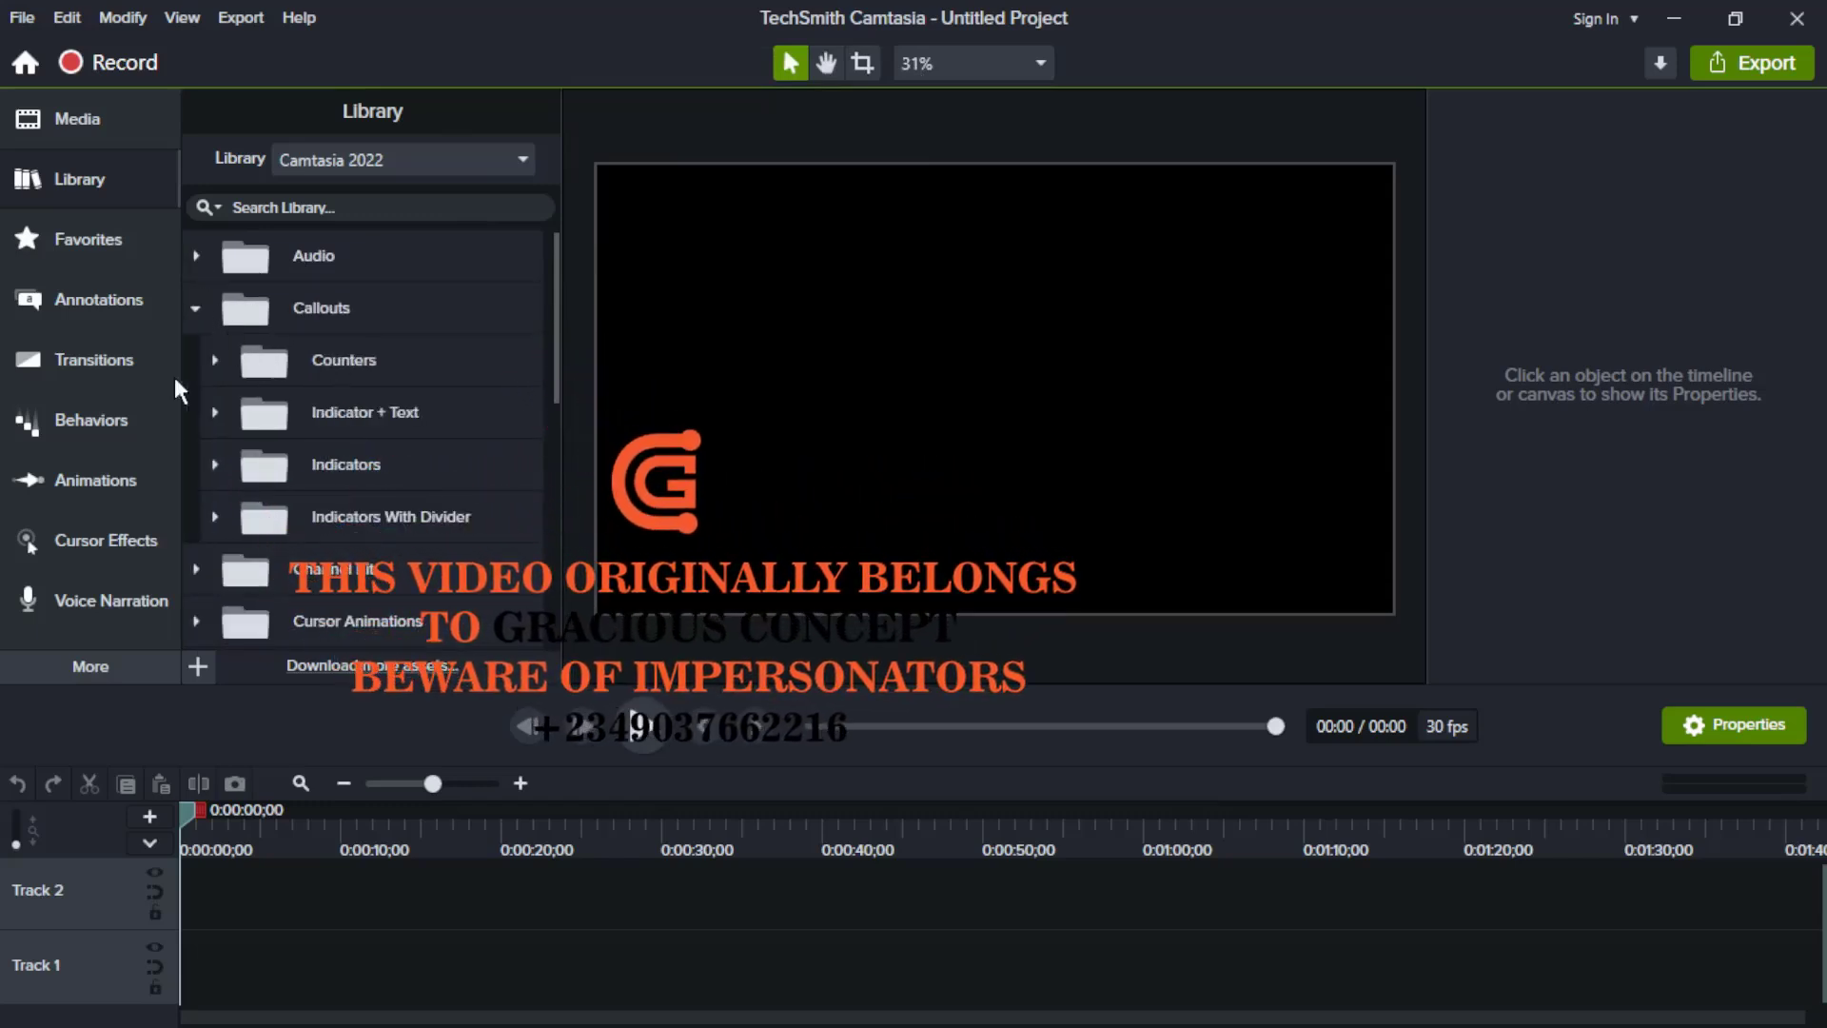
click(216, 359)
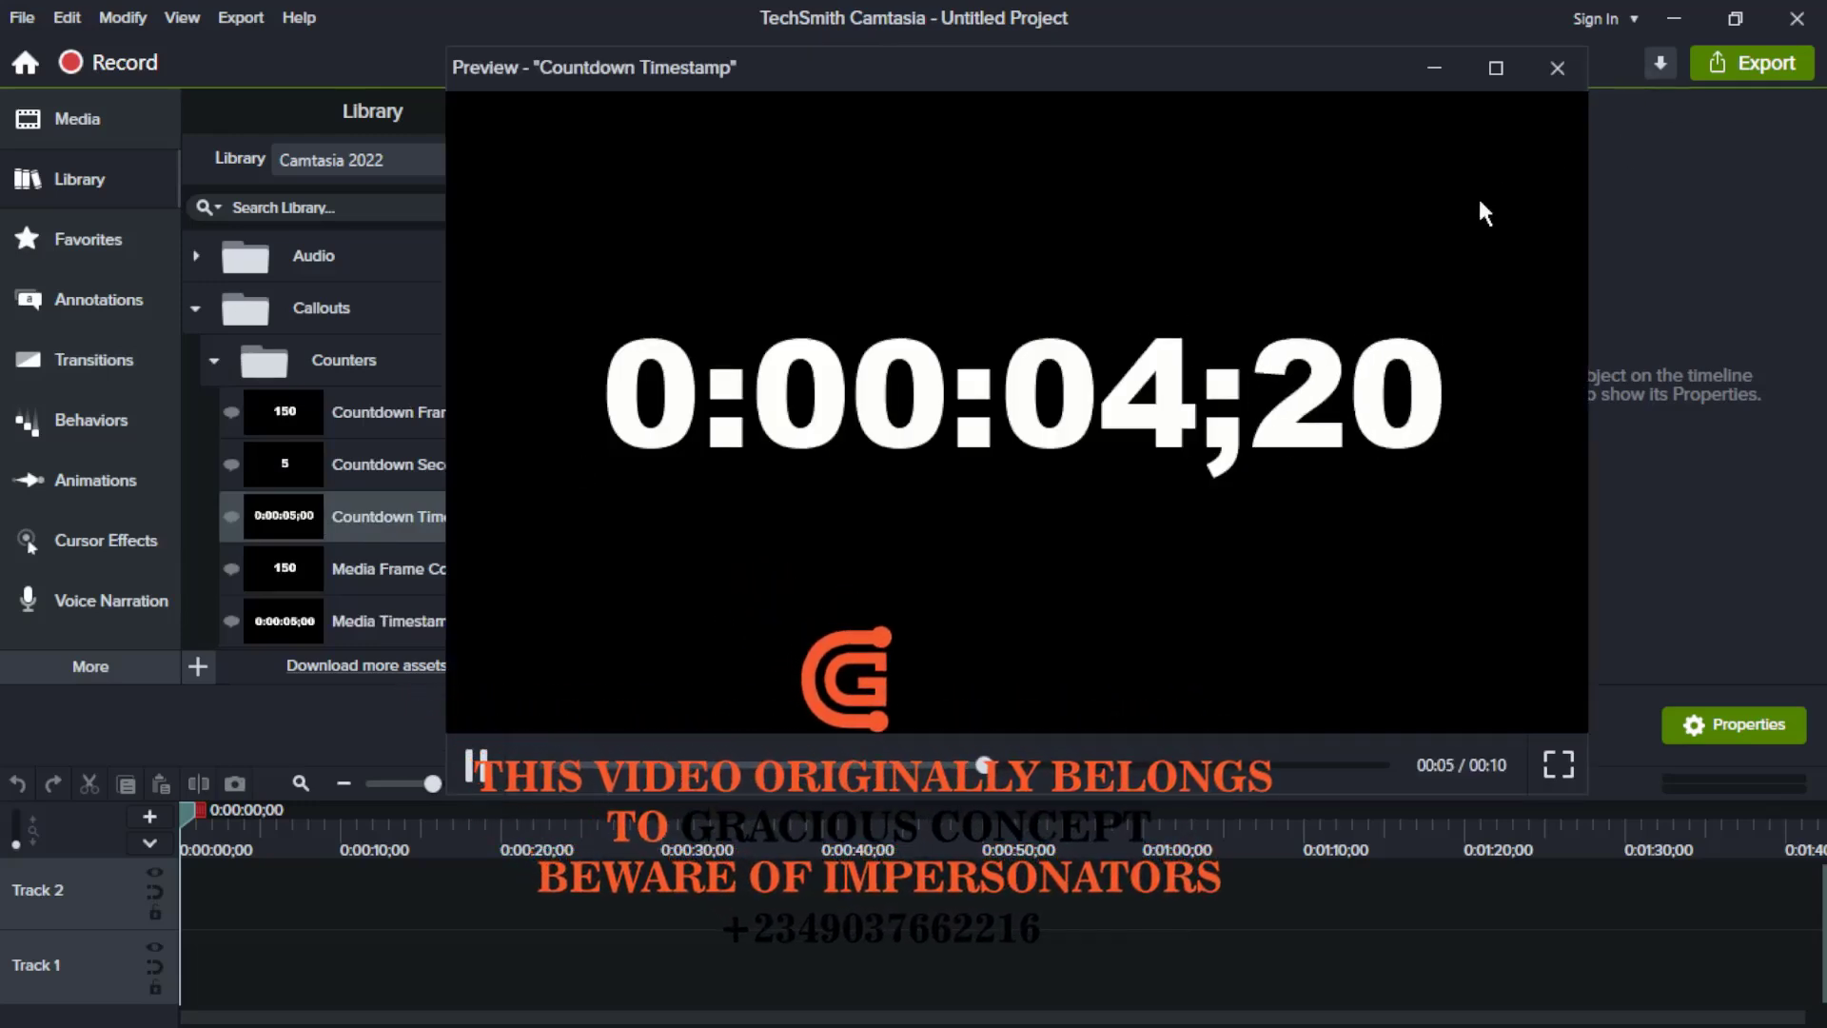
click(1559, 65)
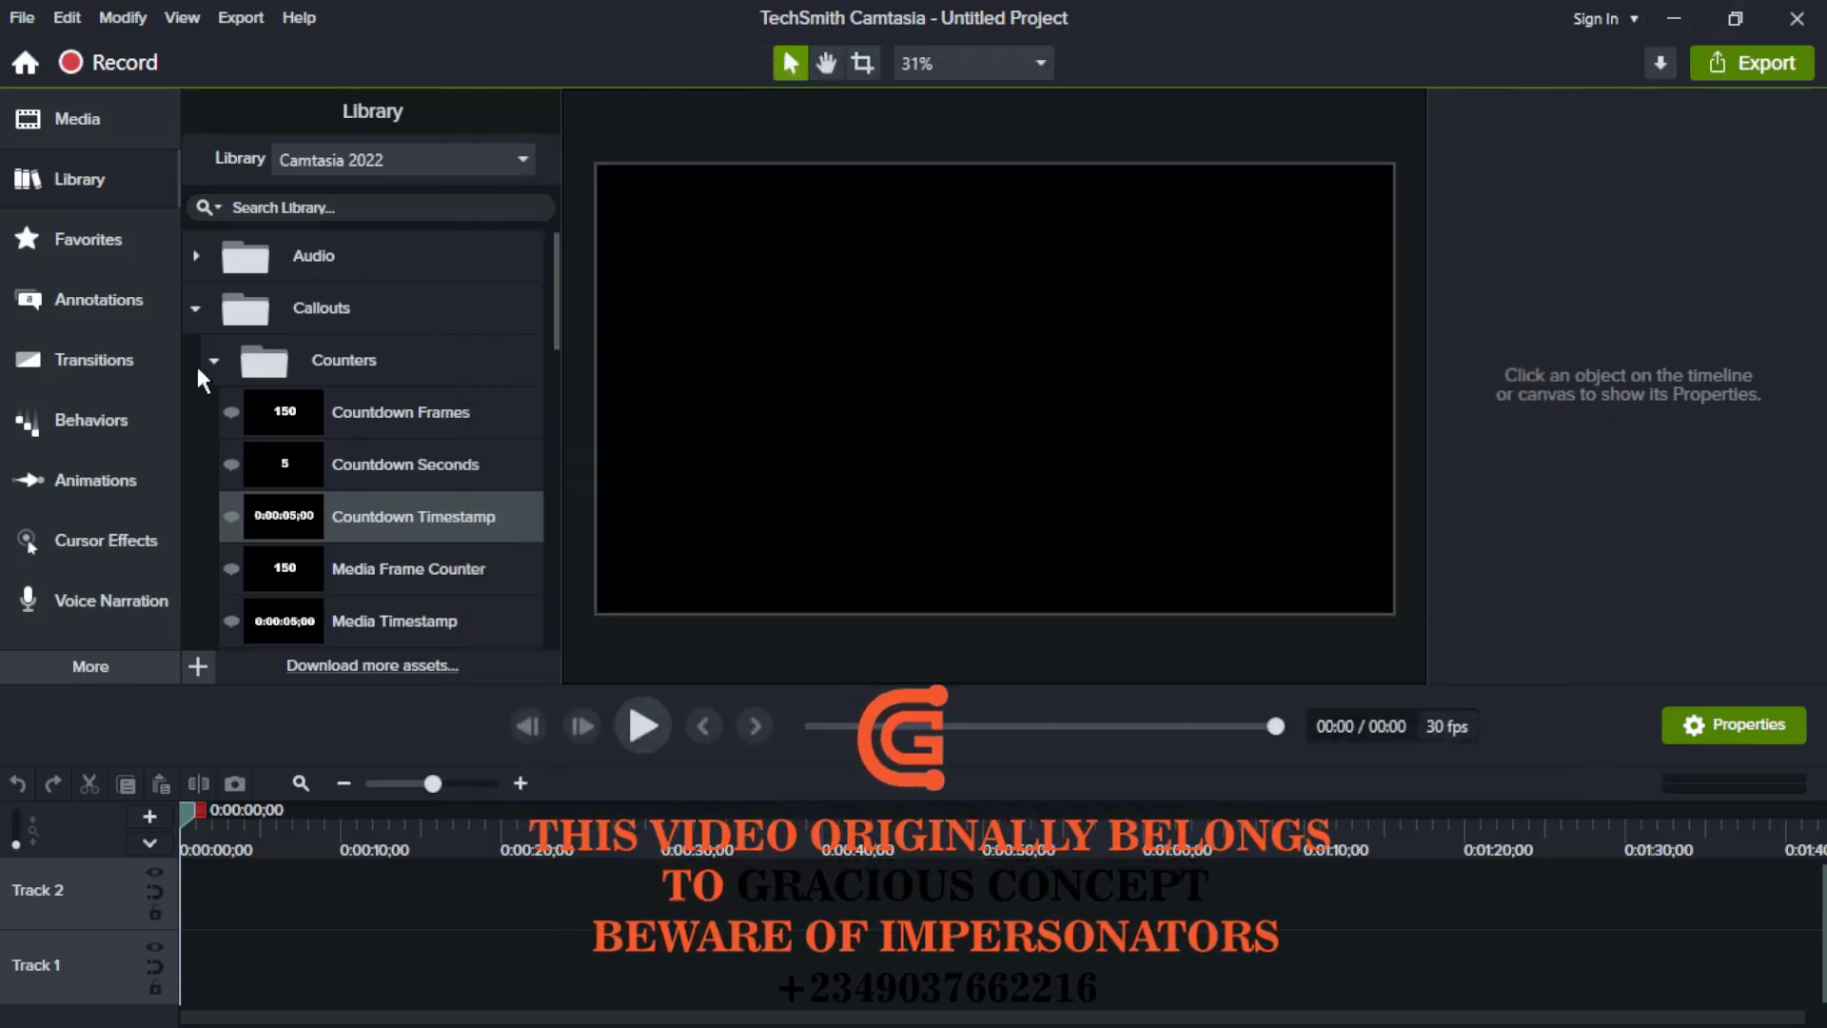
click(209, 363)
click(197, 311)
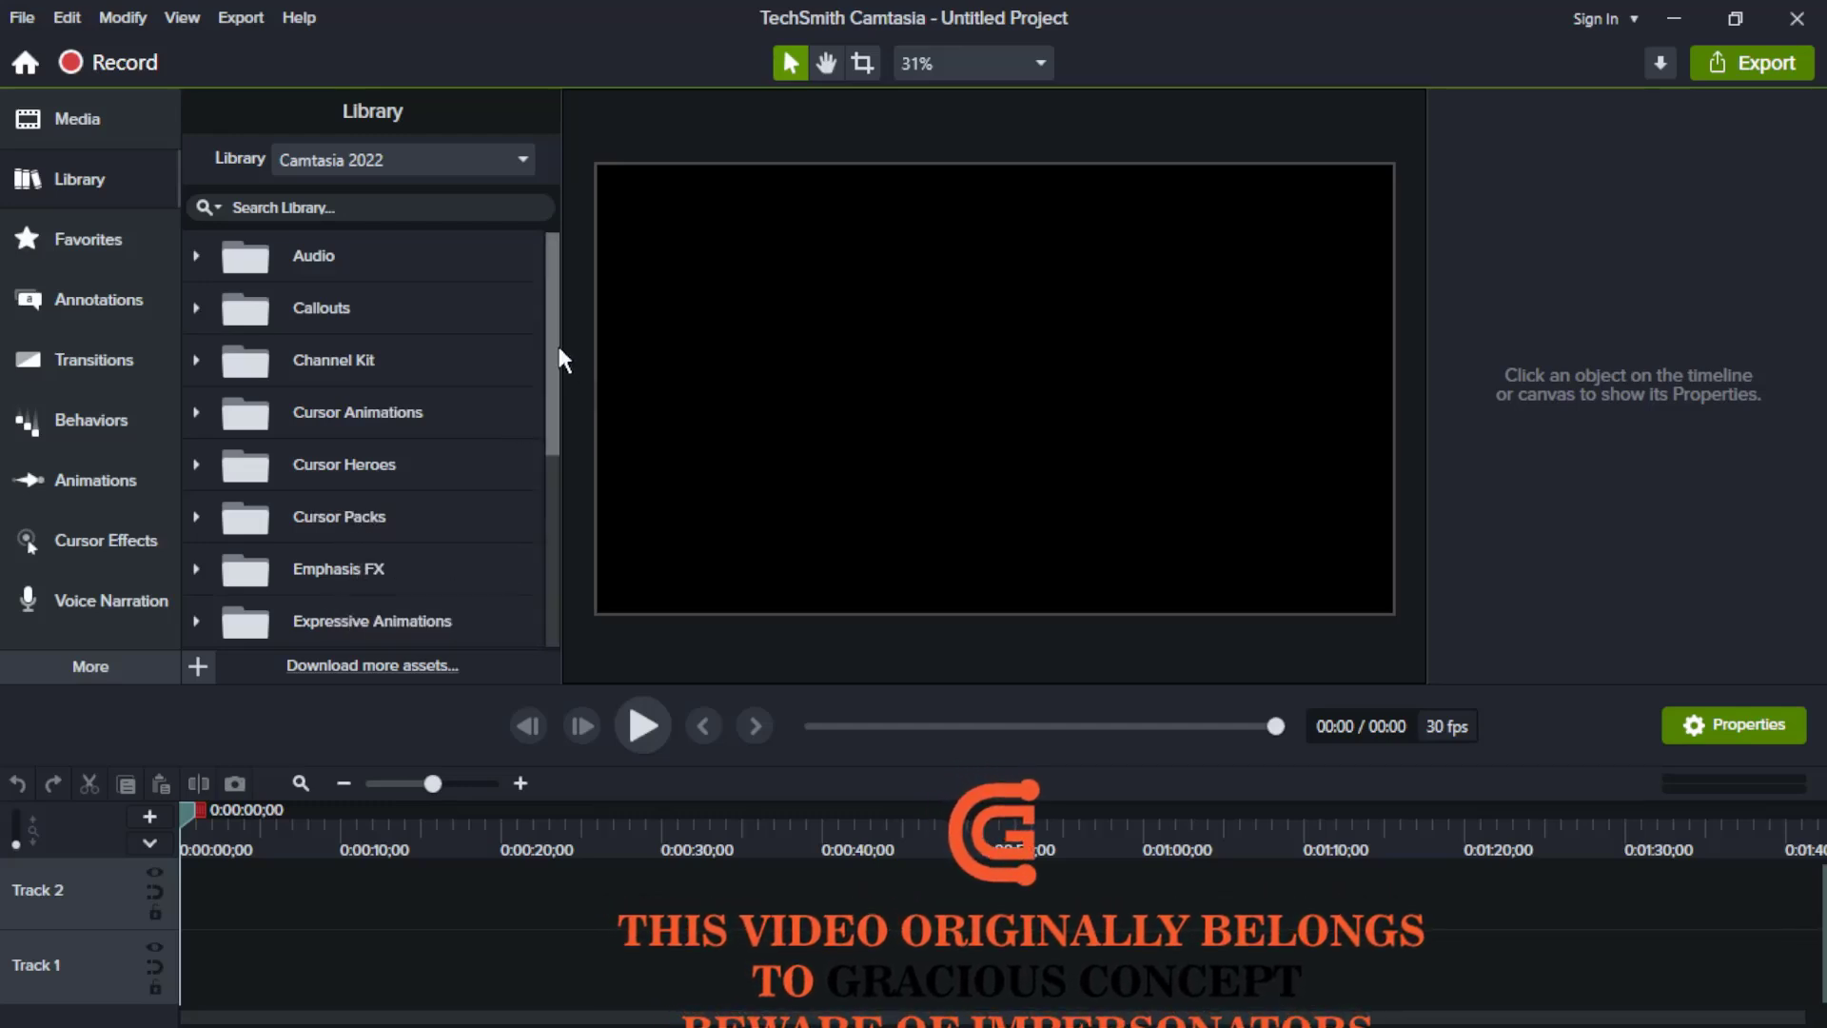
Step: Look through the remaining Library asset folders and the items saved in Favorites
drag(558, 346, 555, 478)
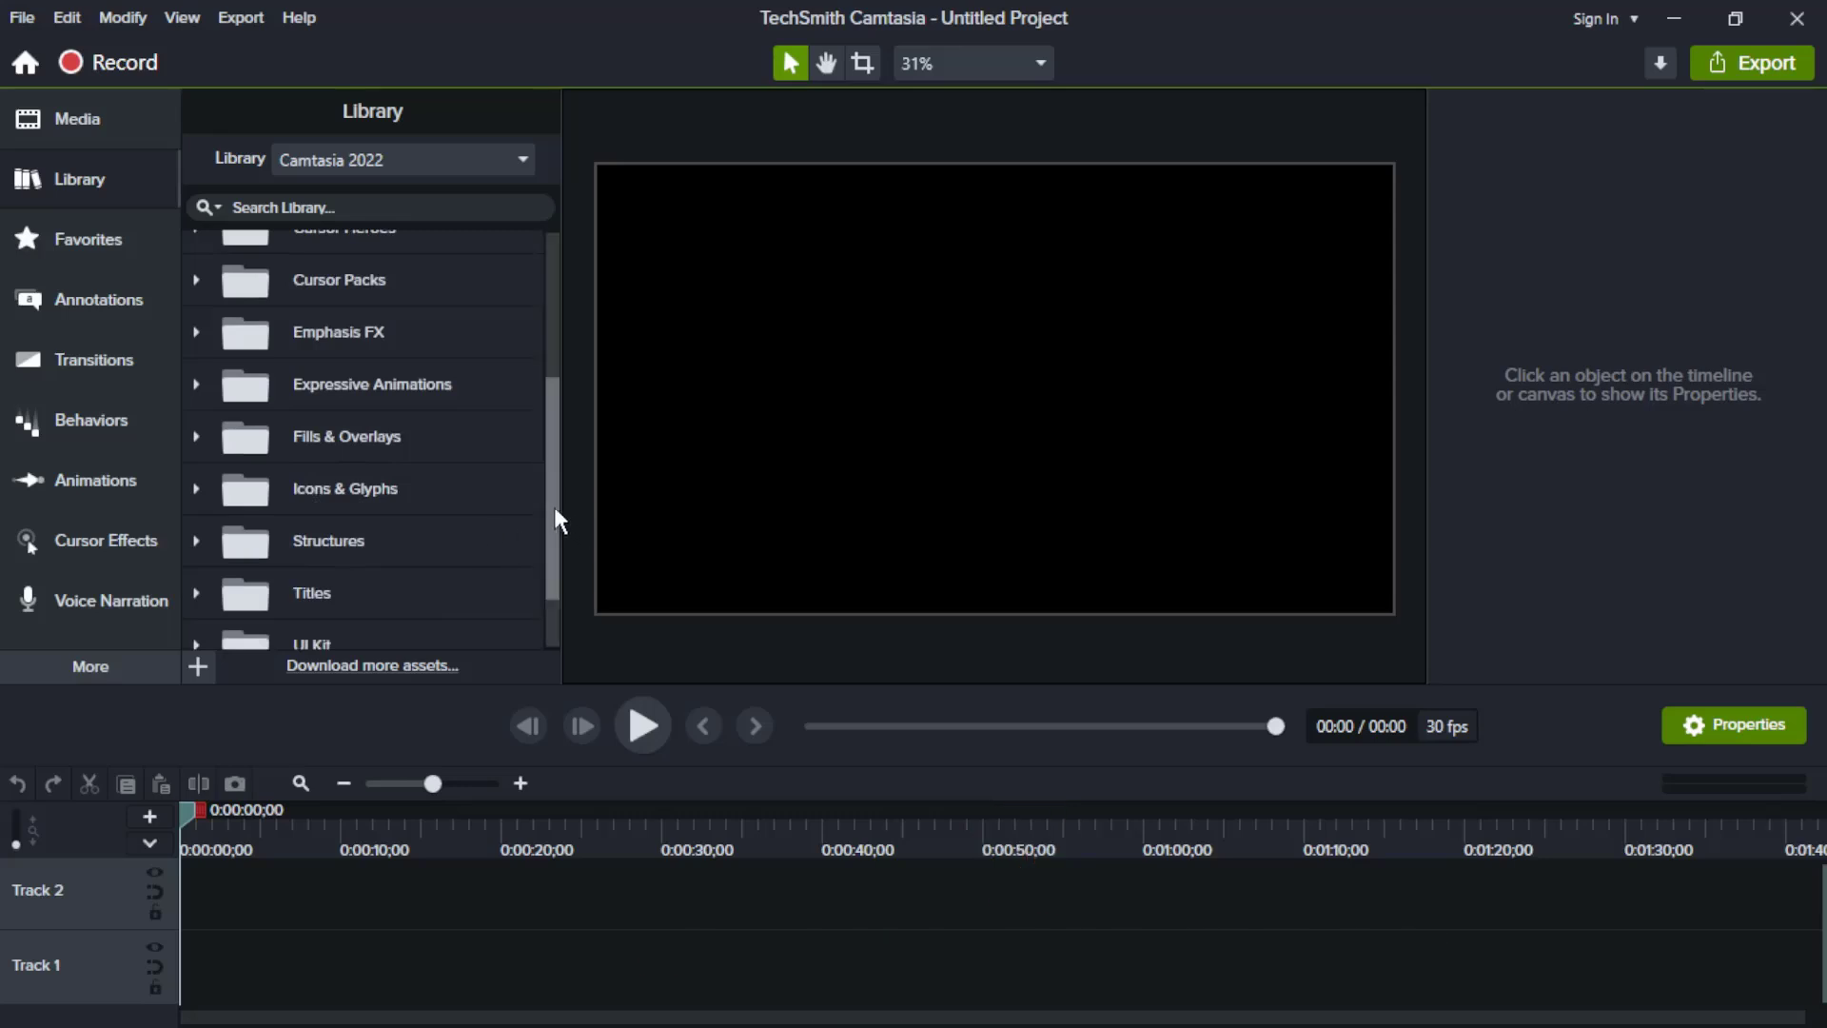
drag(554, 506, 556, 548)
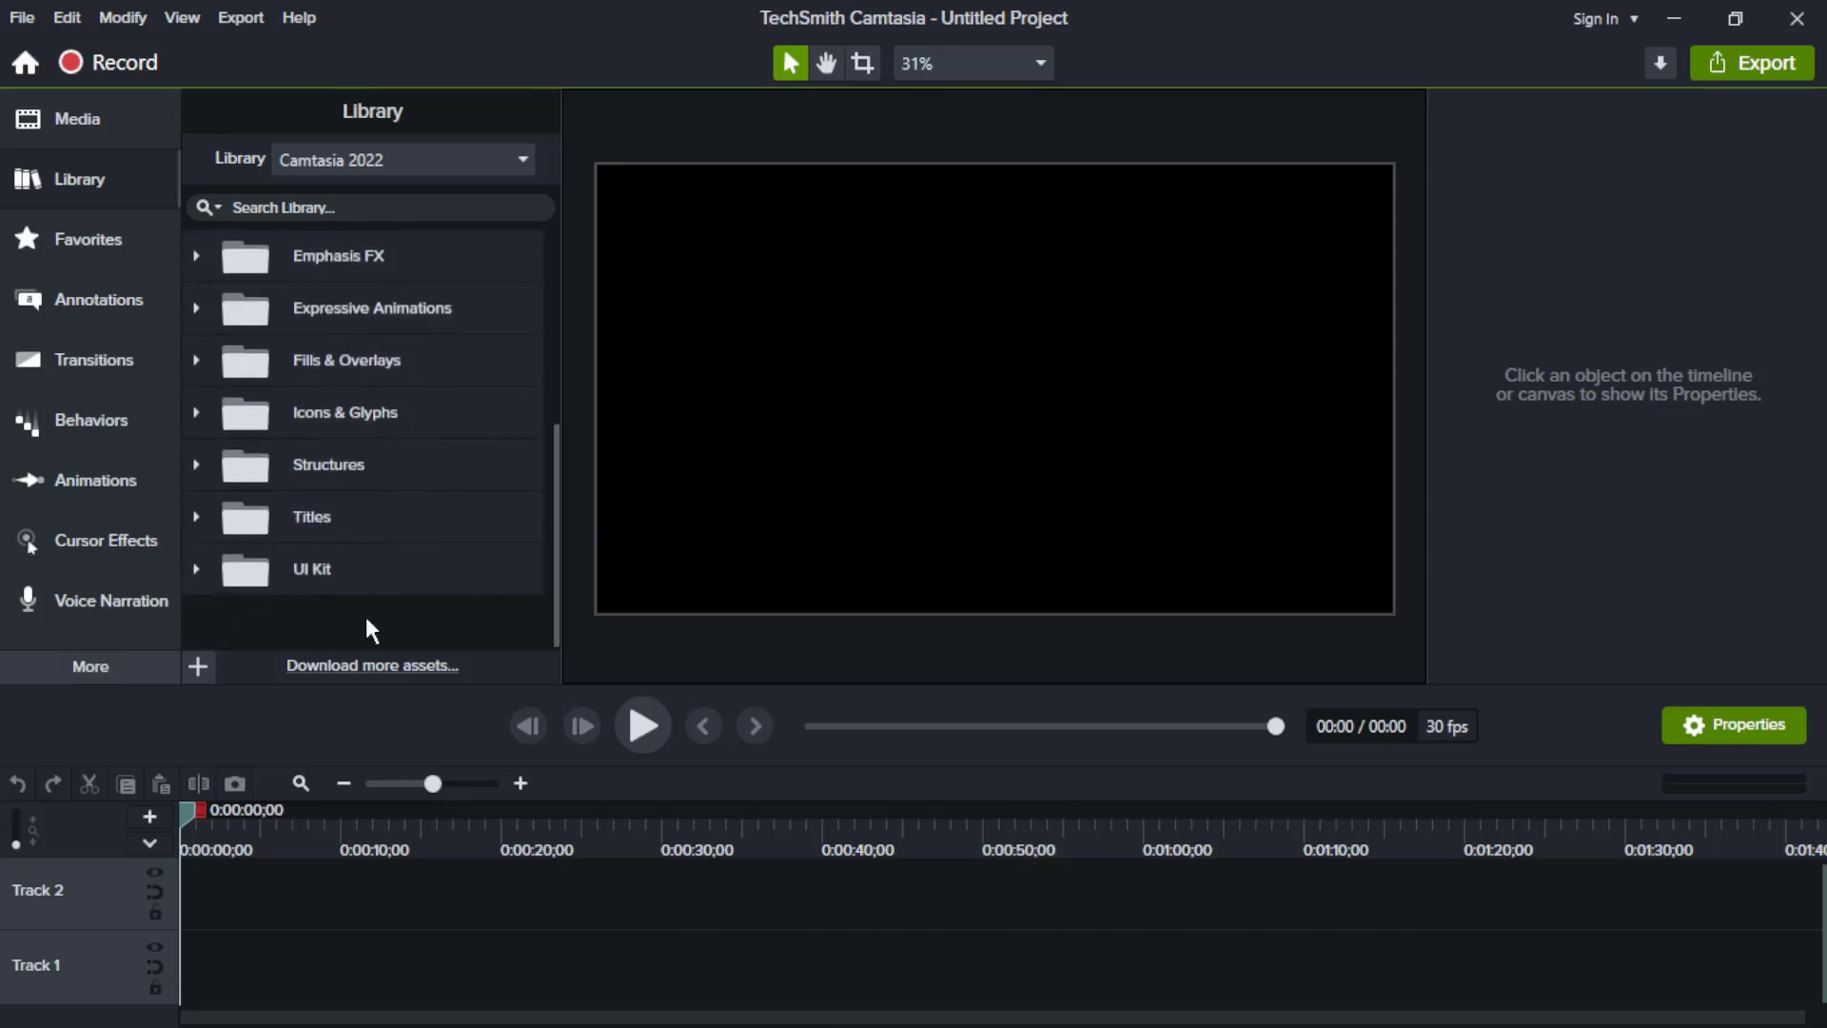
click(103, 236)
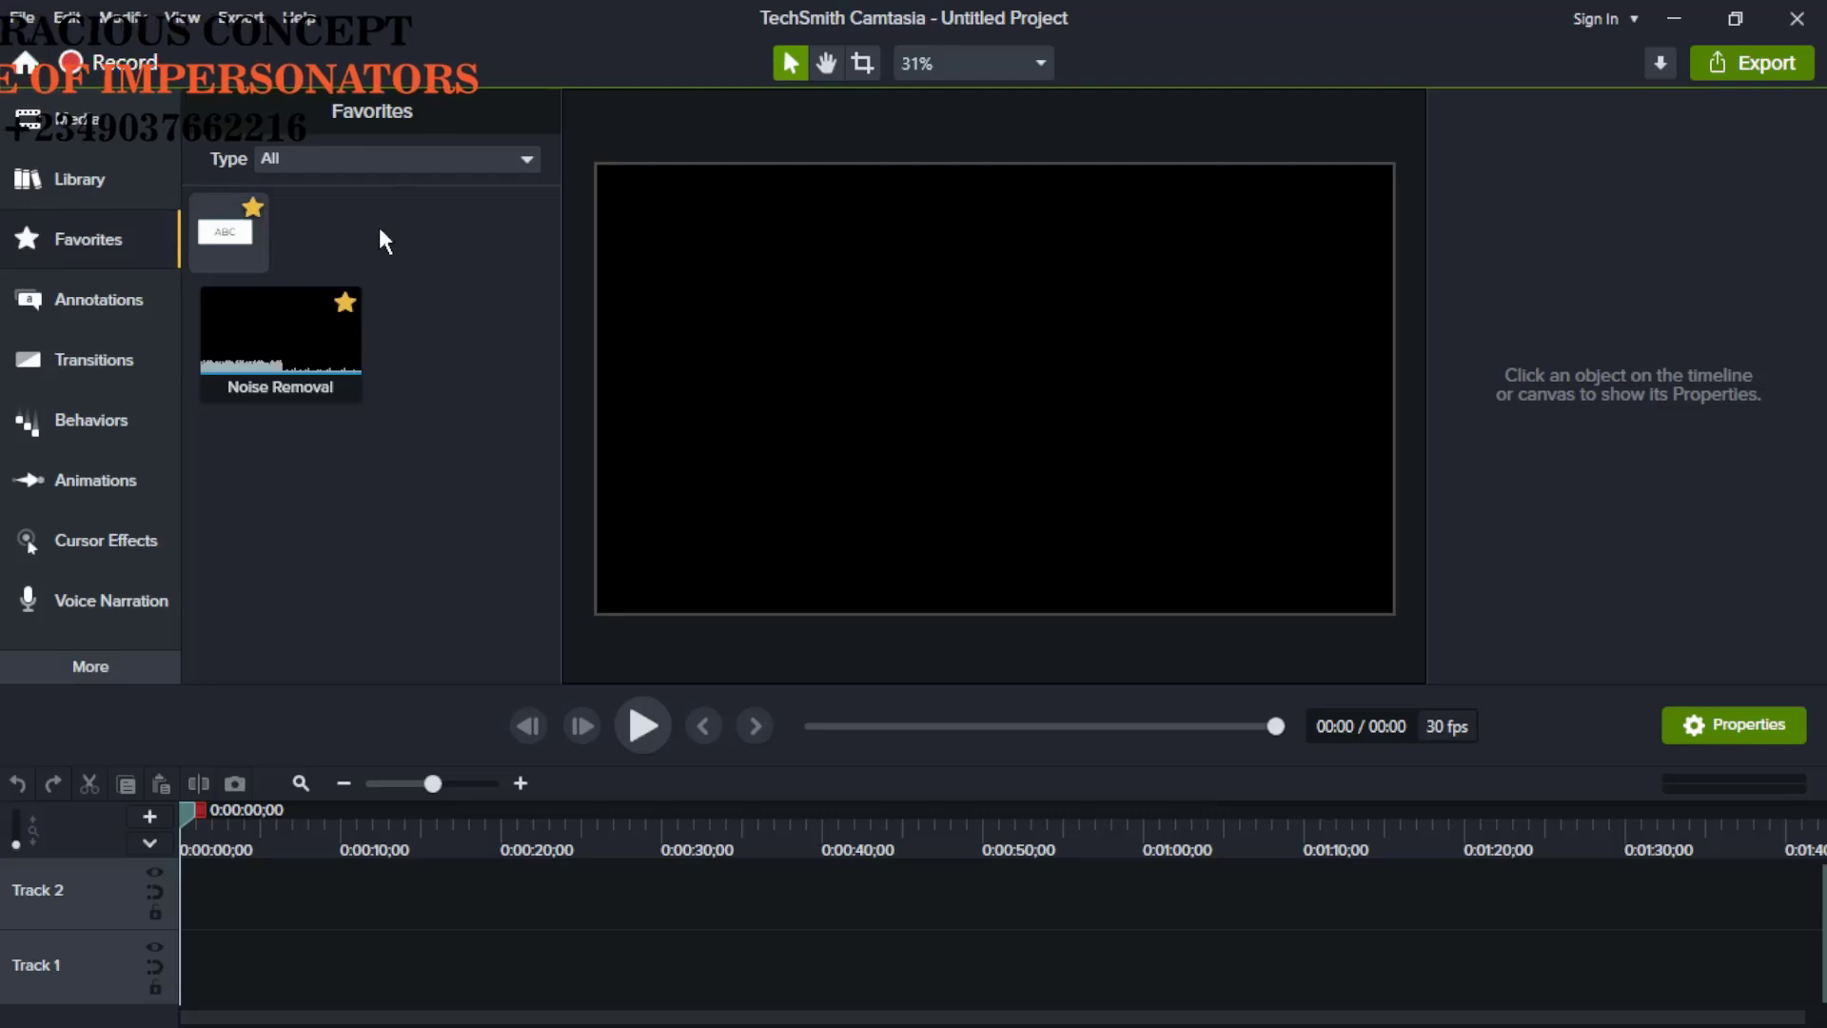
Step: Add the red speech bubble callout near the canvas centre and the green thought bubble callout to its upper right
click(67, 301)
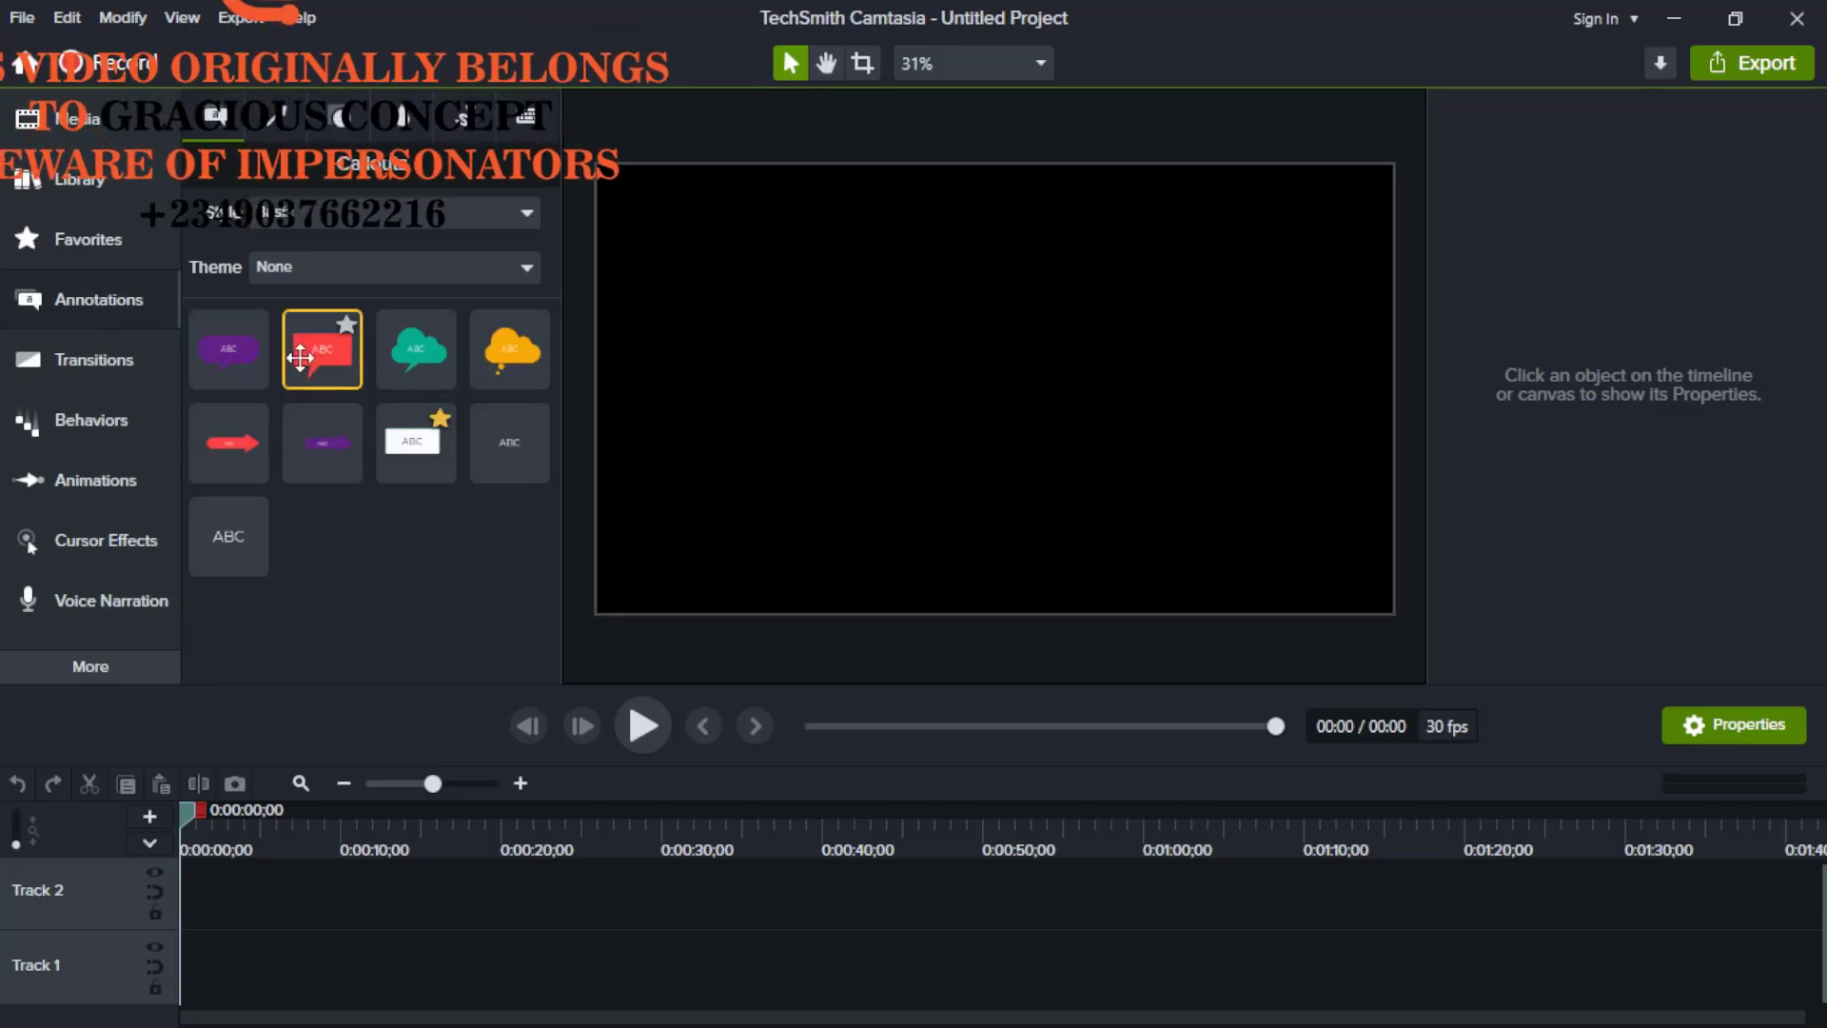
drag(318, 357, 990, 347)
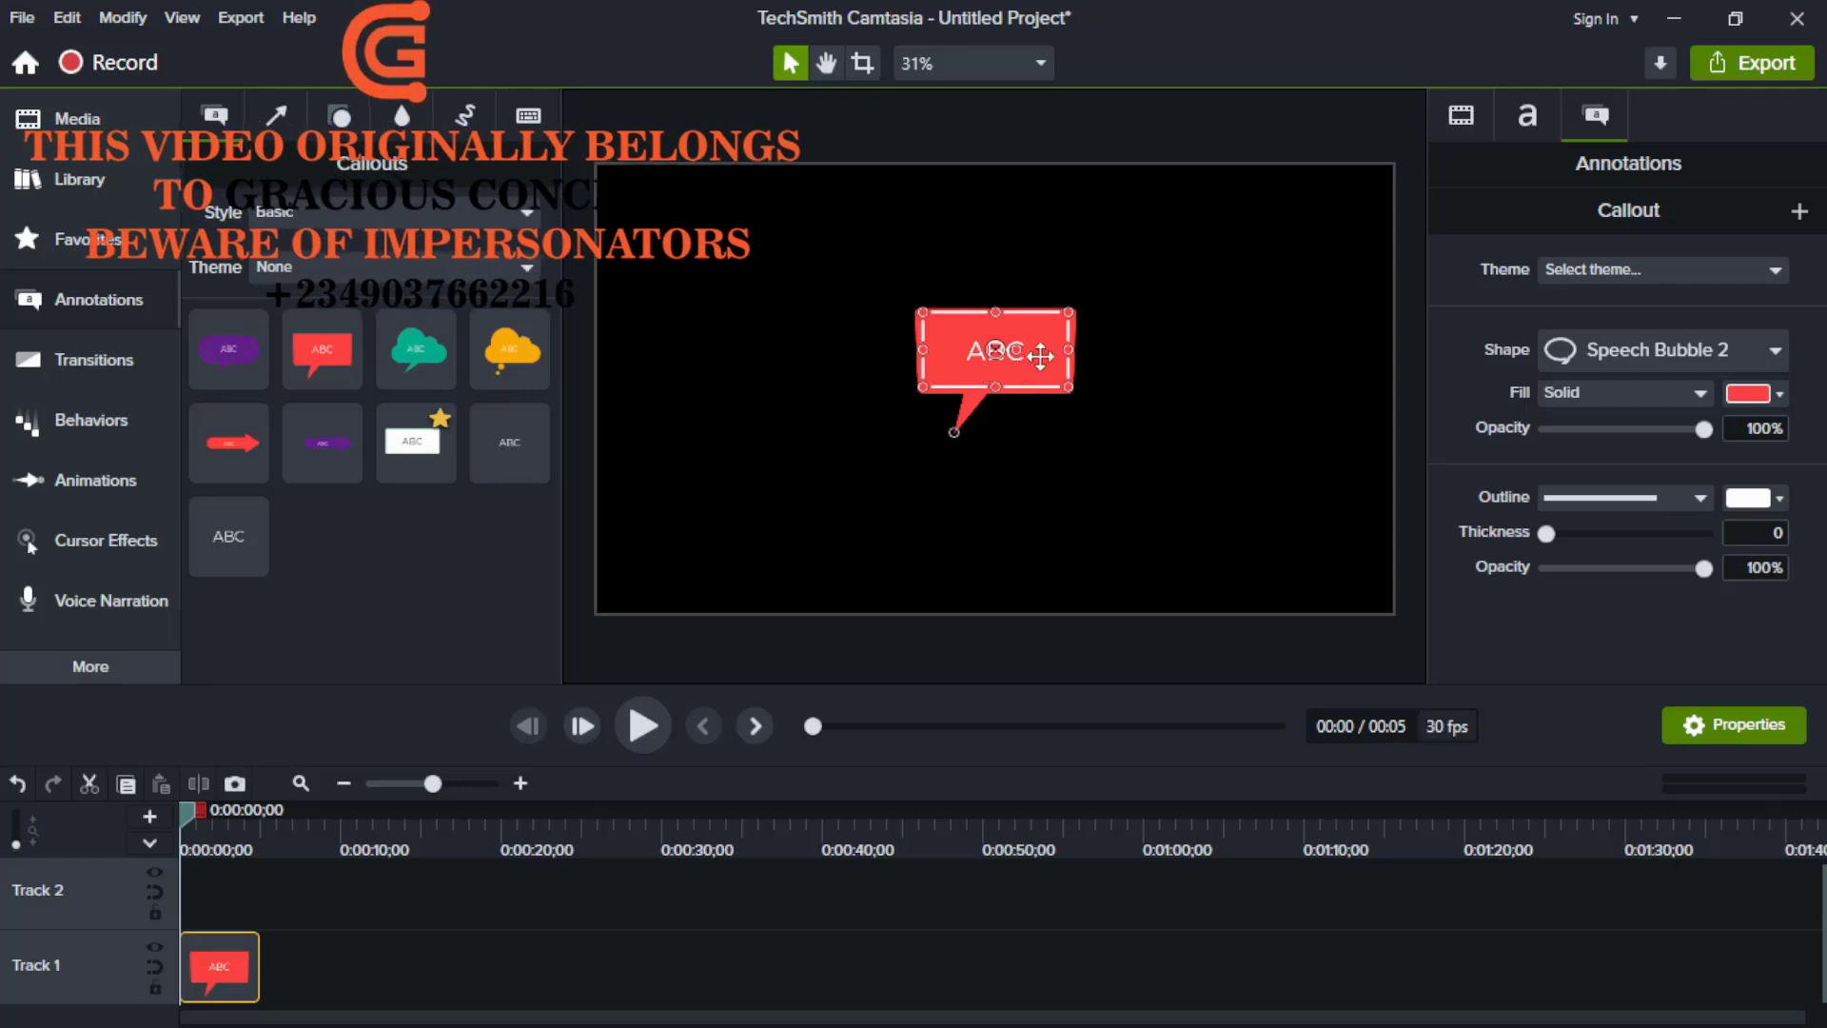
key(space)
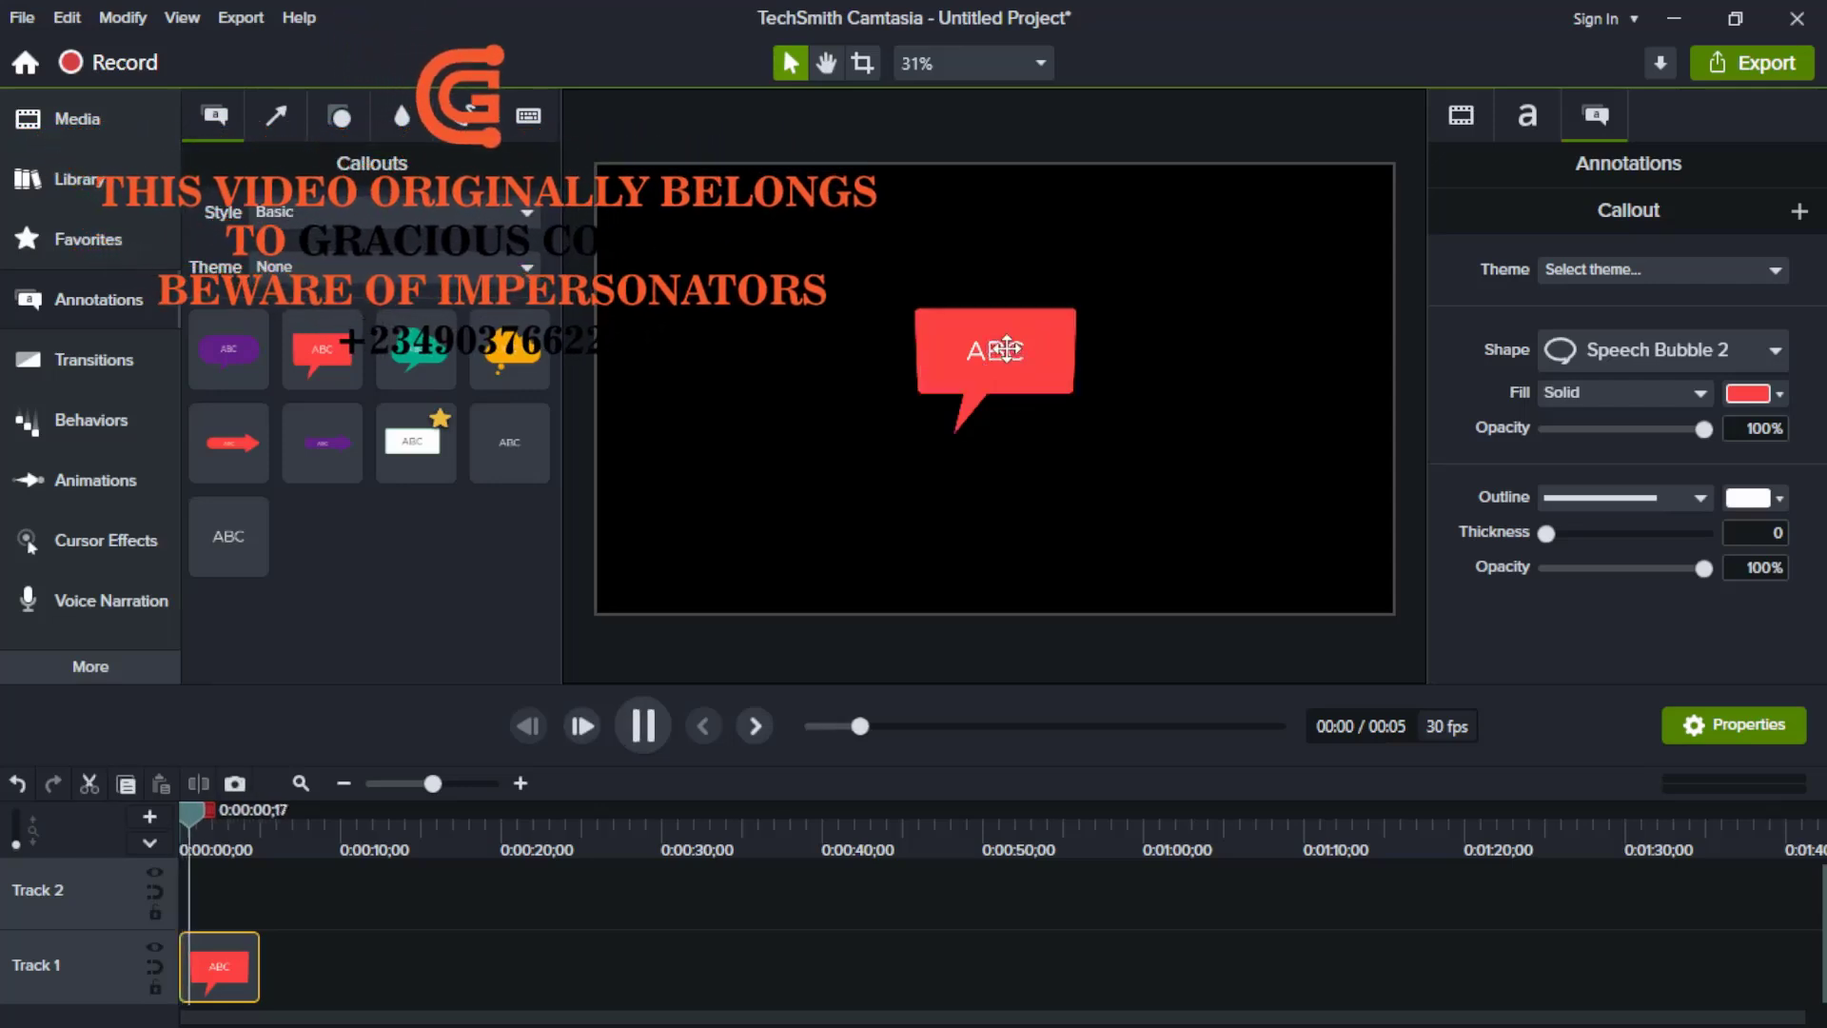
key(space)
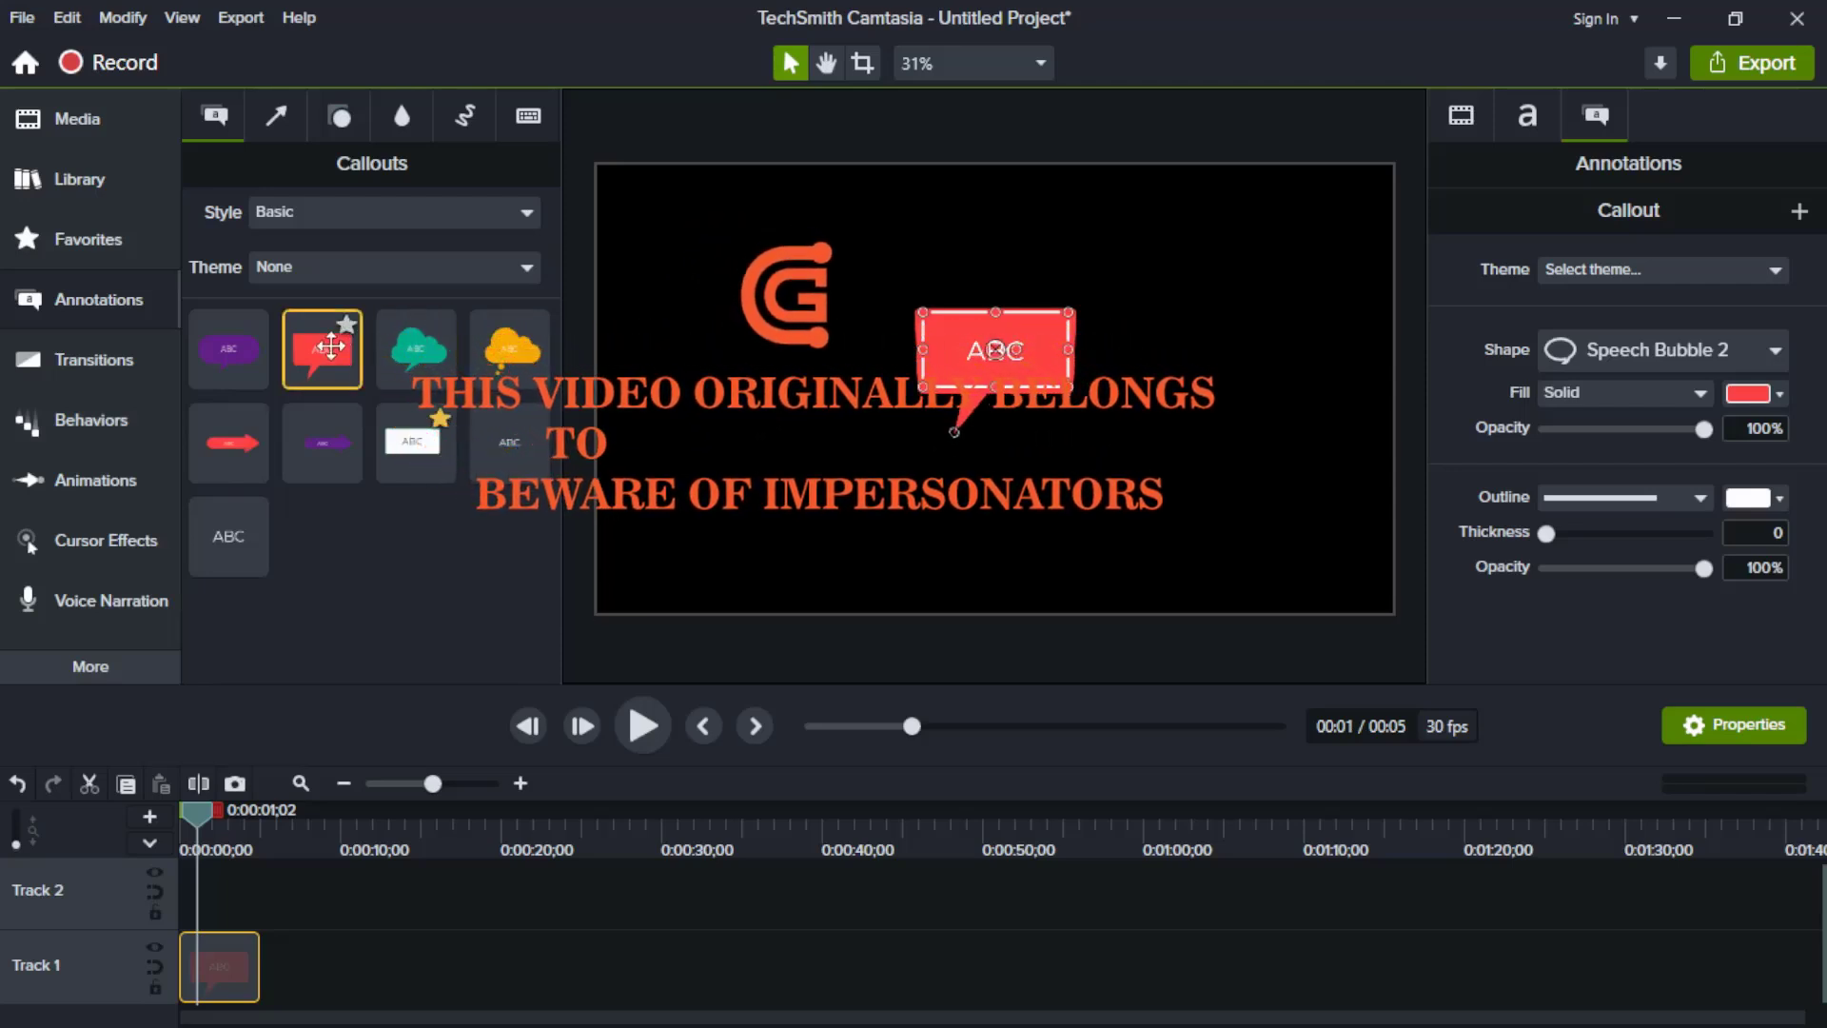
drag(375, 356, 1215, 304)
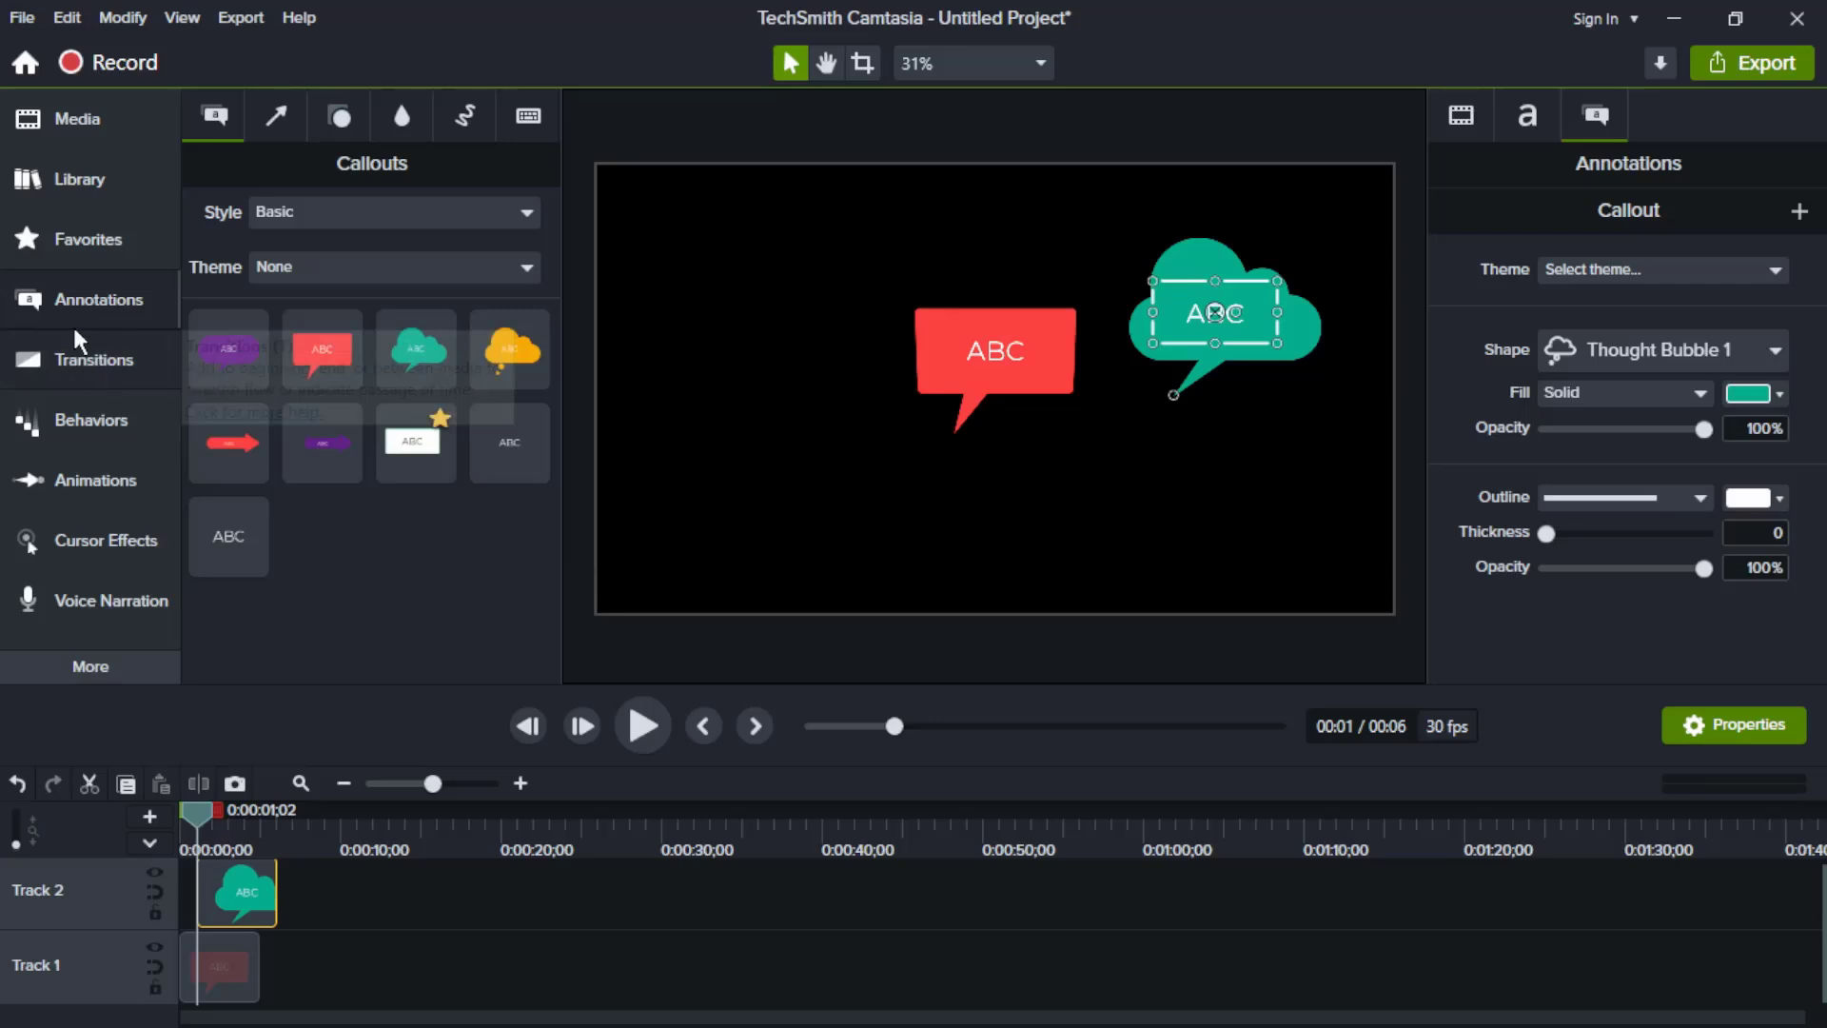
Step: Move the green callout onto Track 1 directly after the red one and extend both clips to about 10 seconds each
click(112, 362)
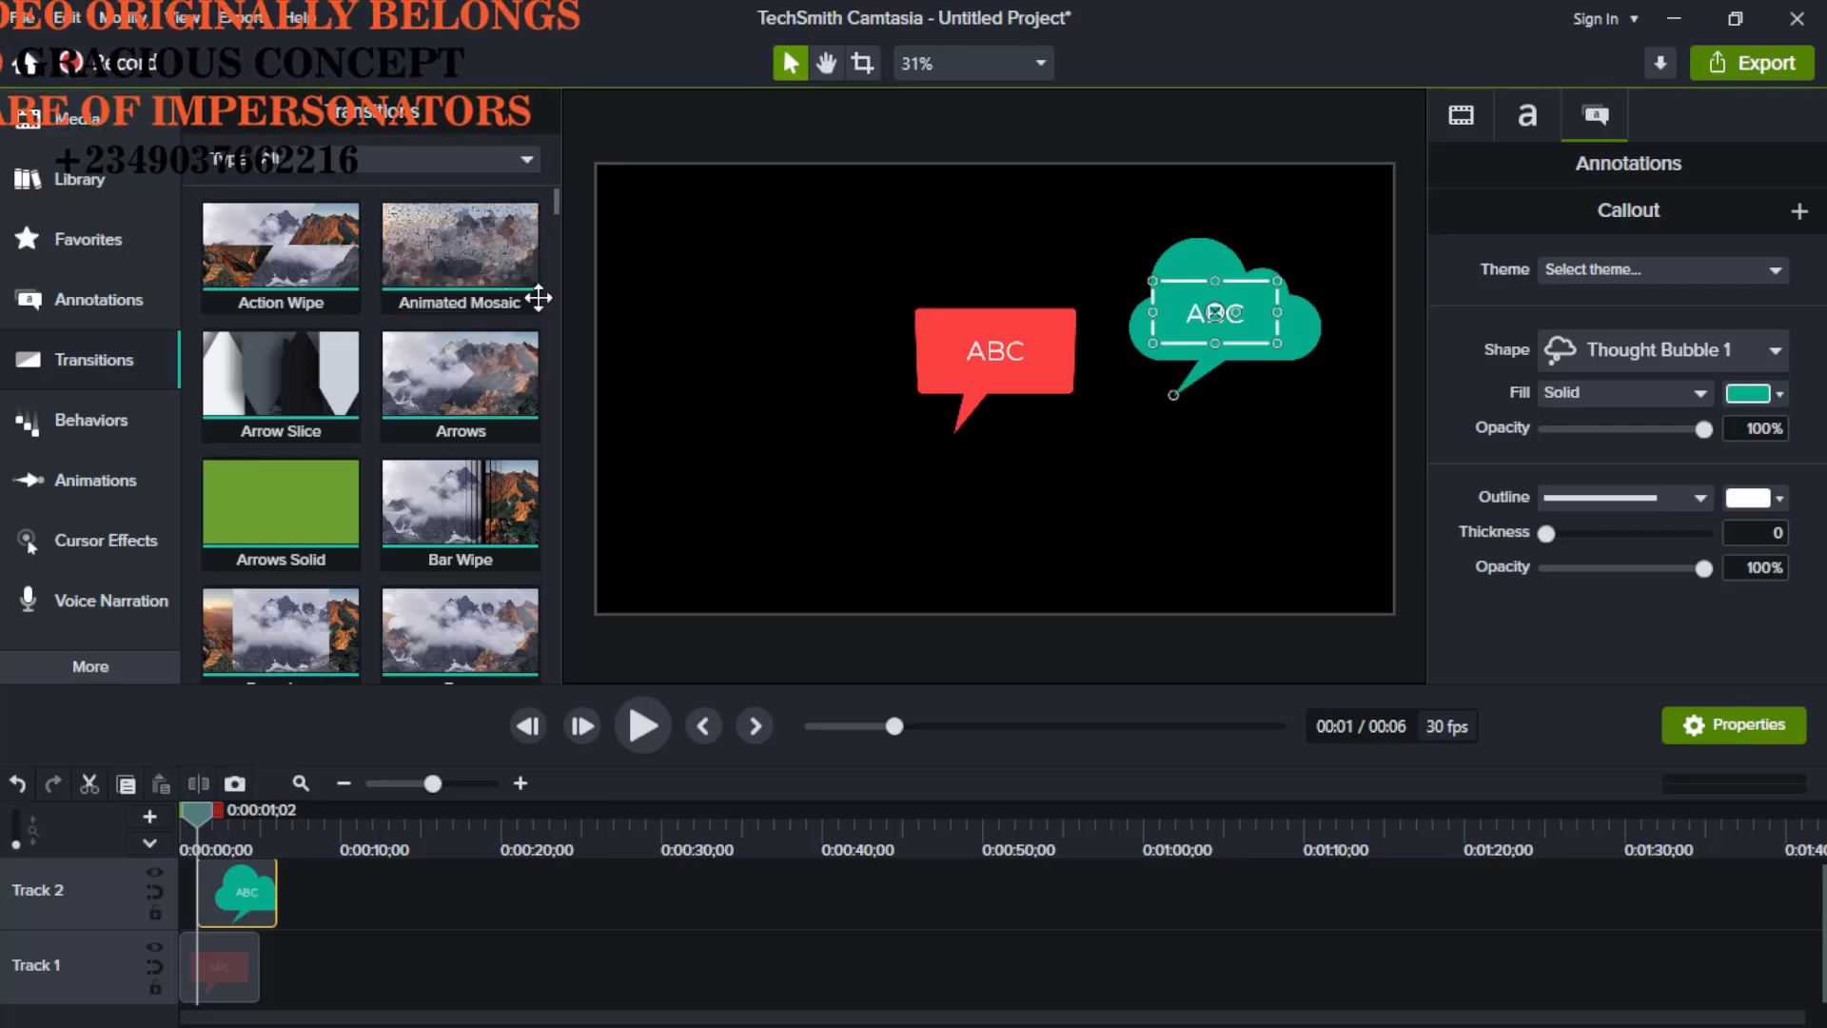
click(459, 381)
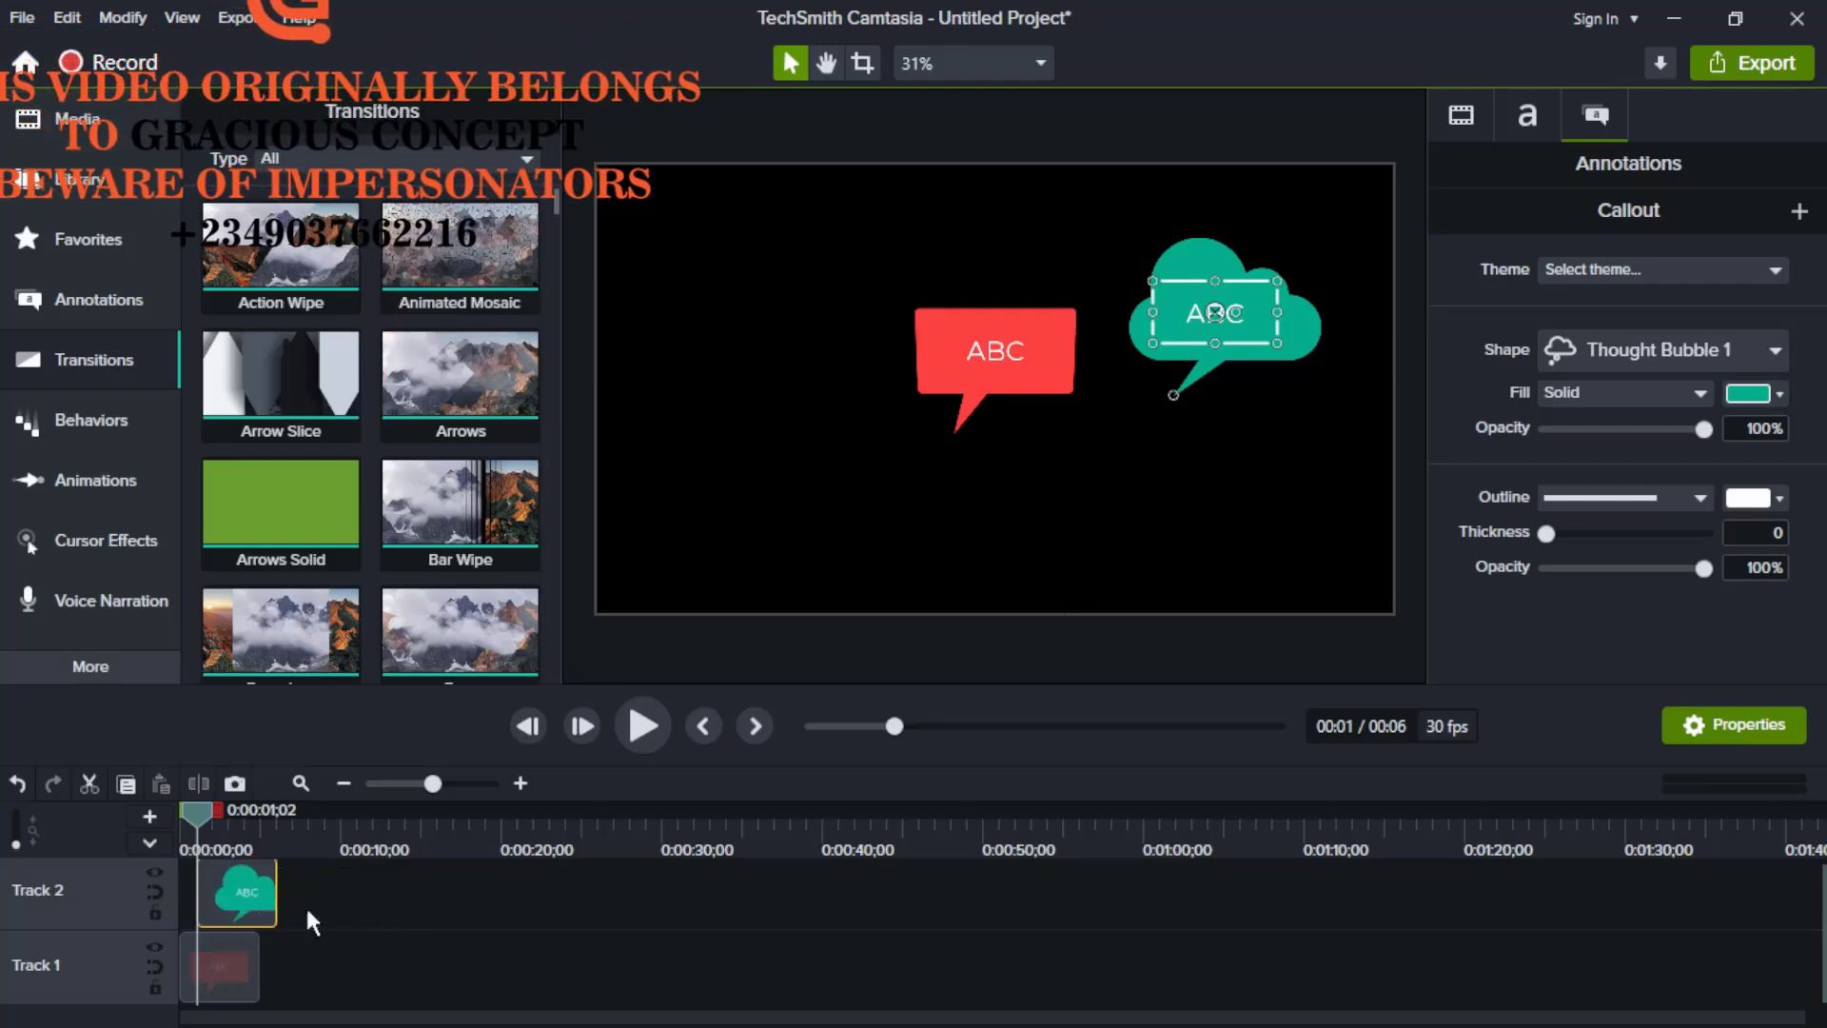
drag(227, 894, 289, 962)
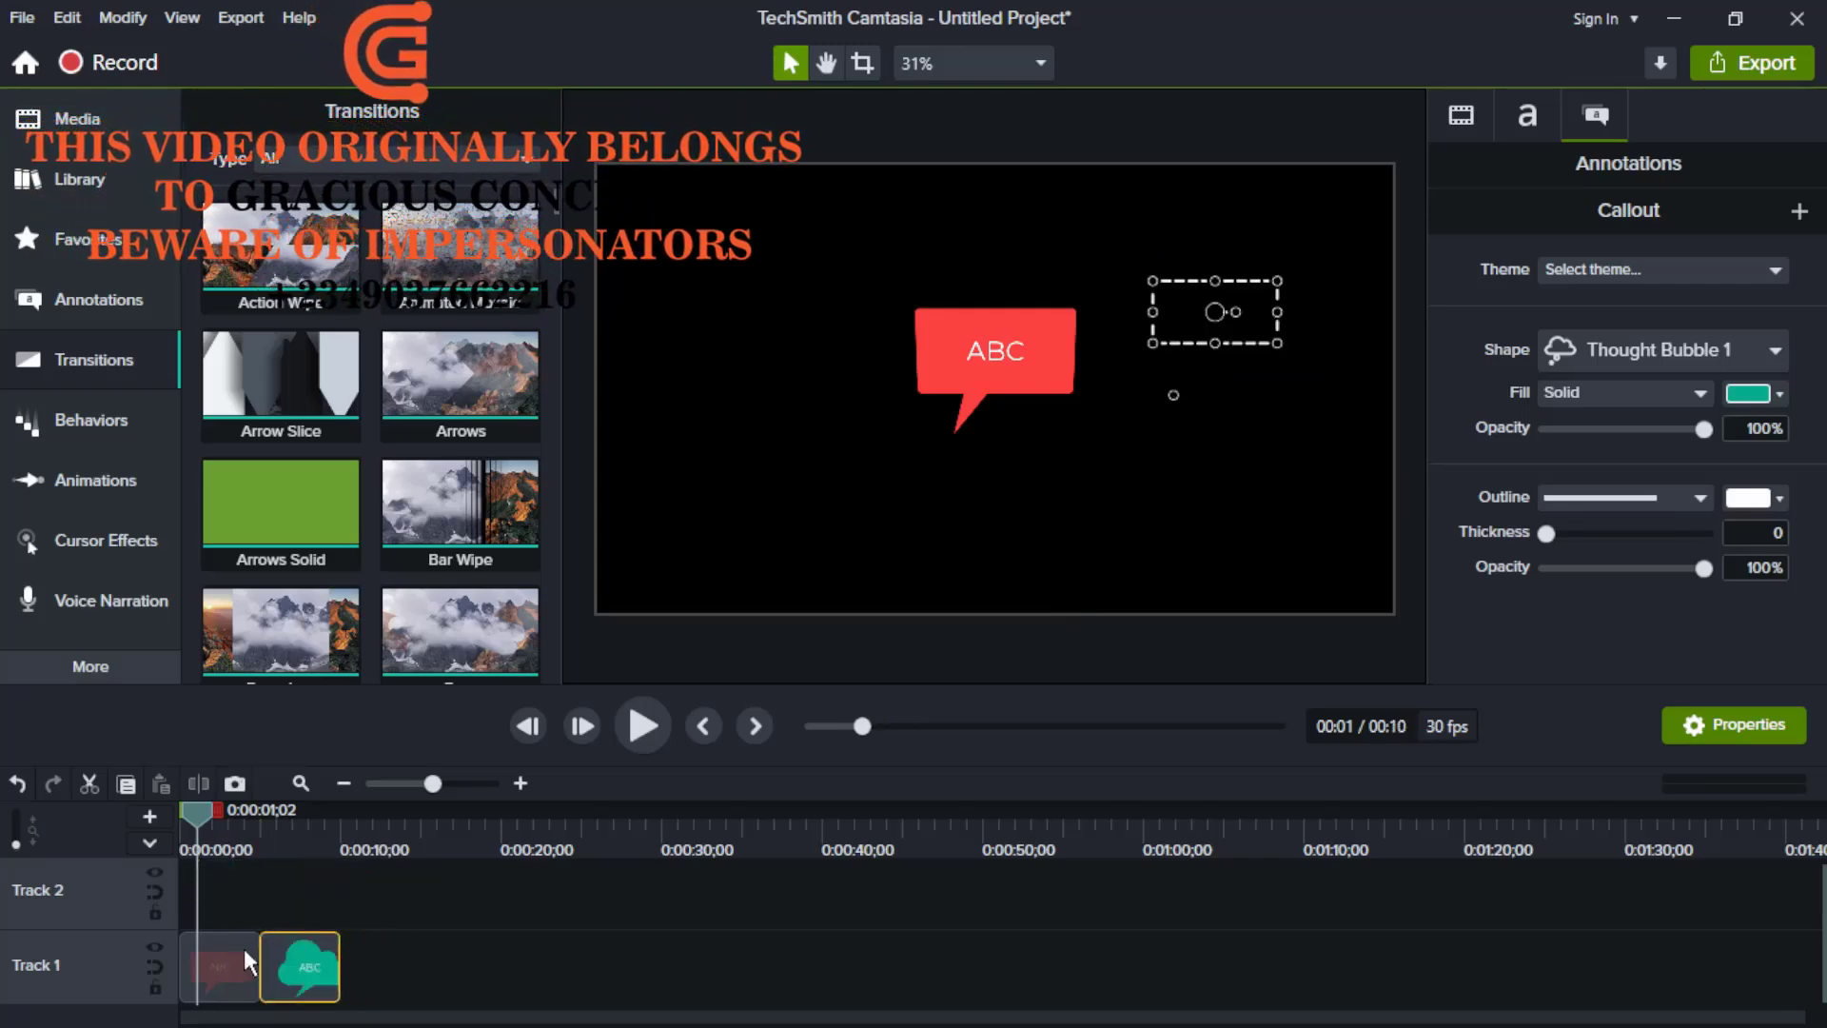
drag(277, 956, 434, 959)
drag(259, 963, 496, 958)
click(398, 971)
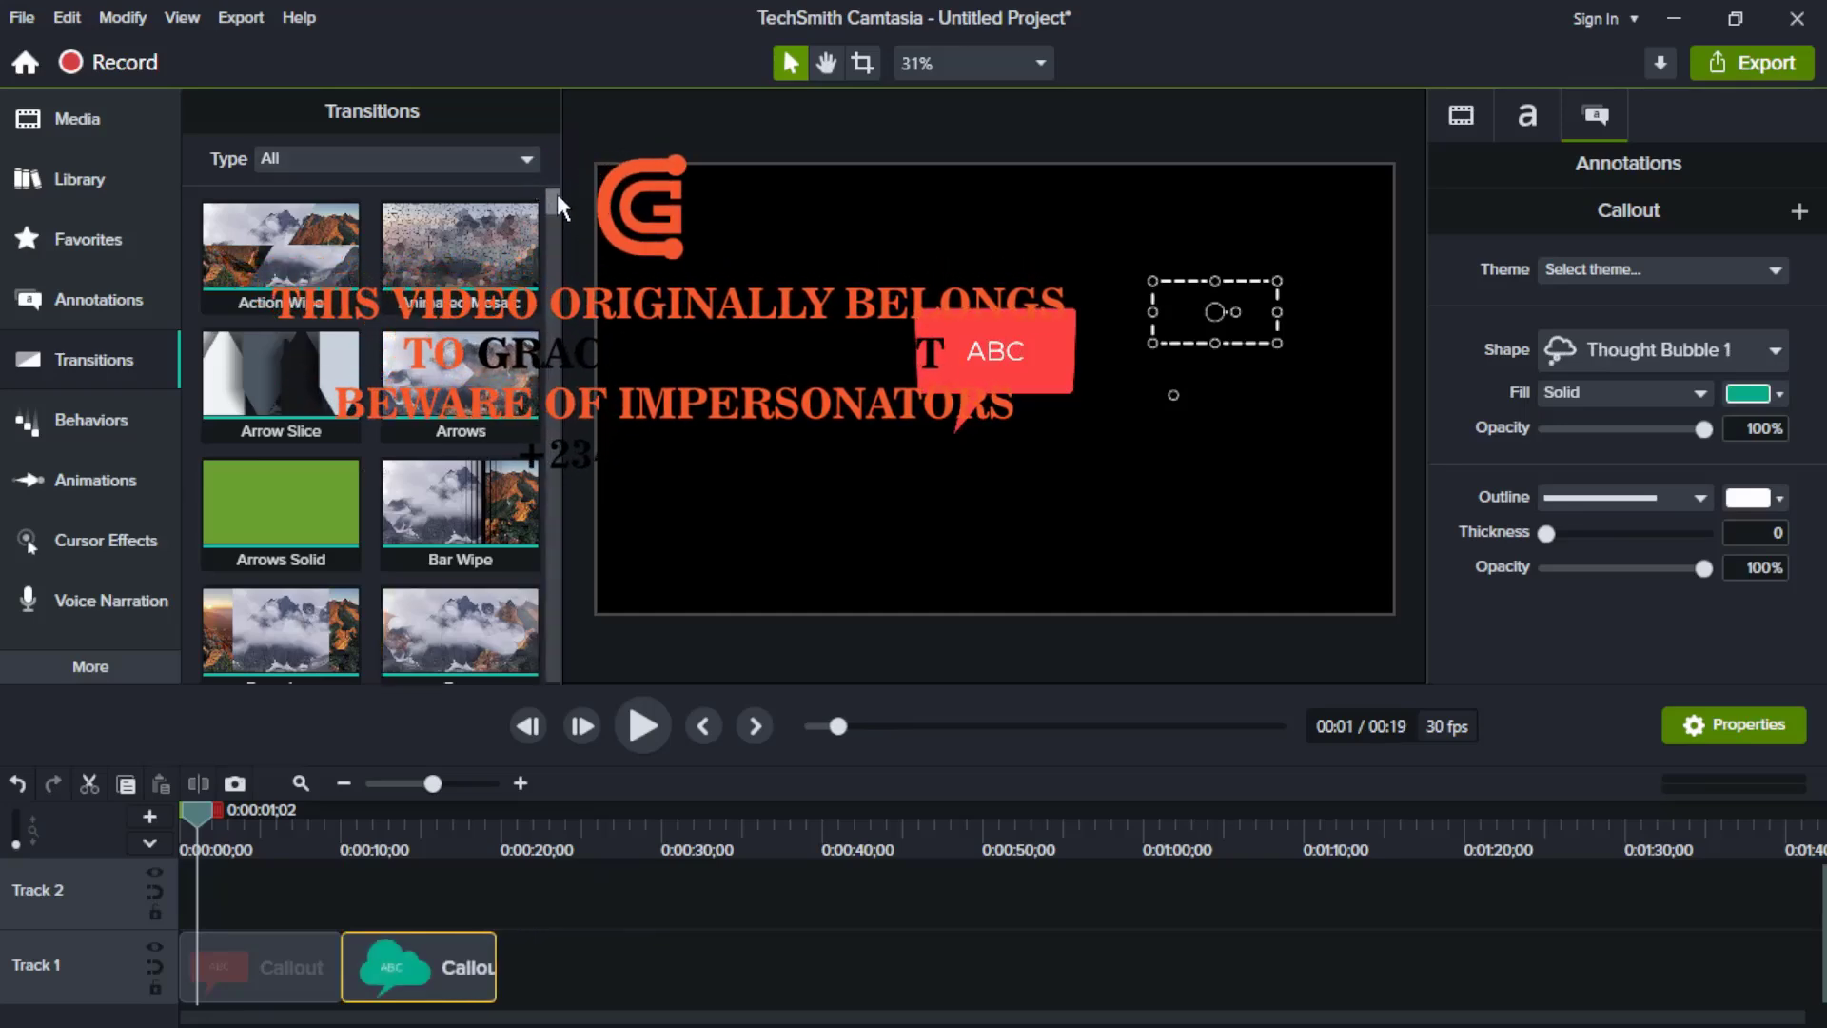
Step: Apply the Card Flip Swap transition between the red and green callouts on Track 1 and play the timeline
drag(557, 192, 557, 243)
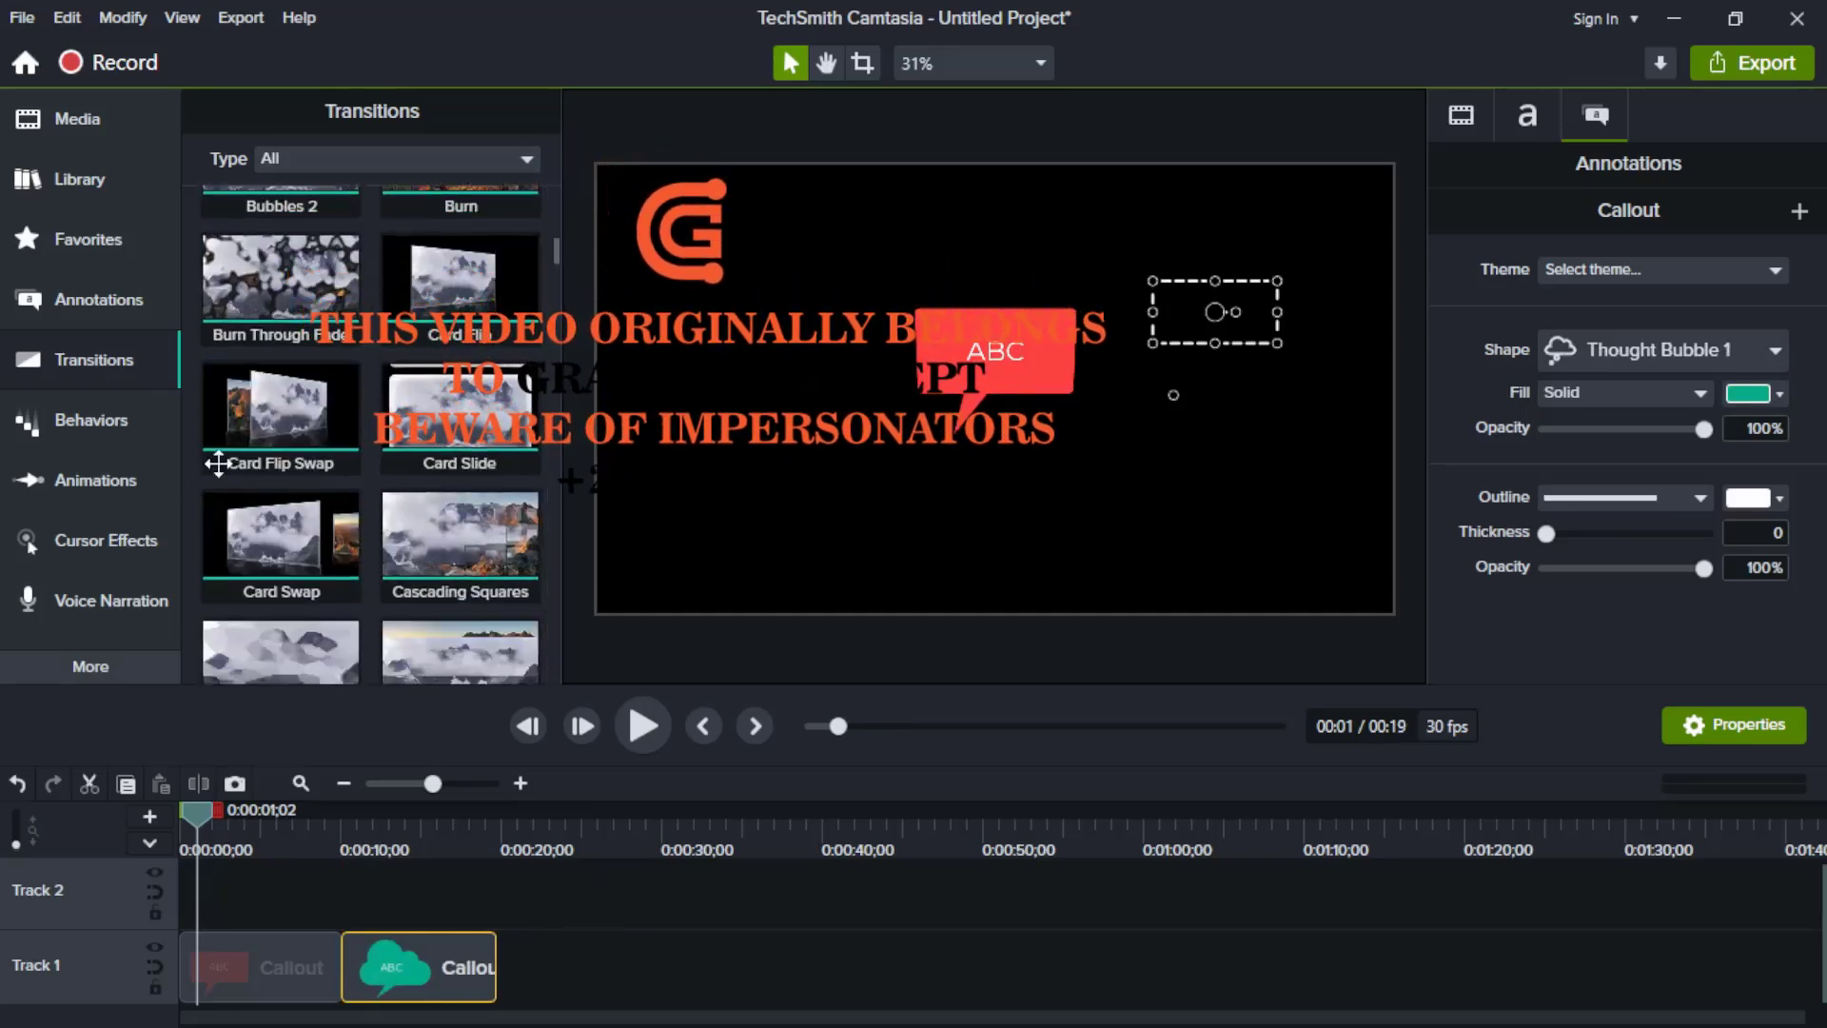
mouse_move(273, 422)
mouse_down()
mouse_move(336, 774)
mouse_move(358, 573)
mouse_move(344, 962)
mouse_up()
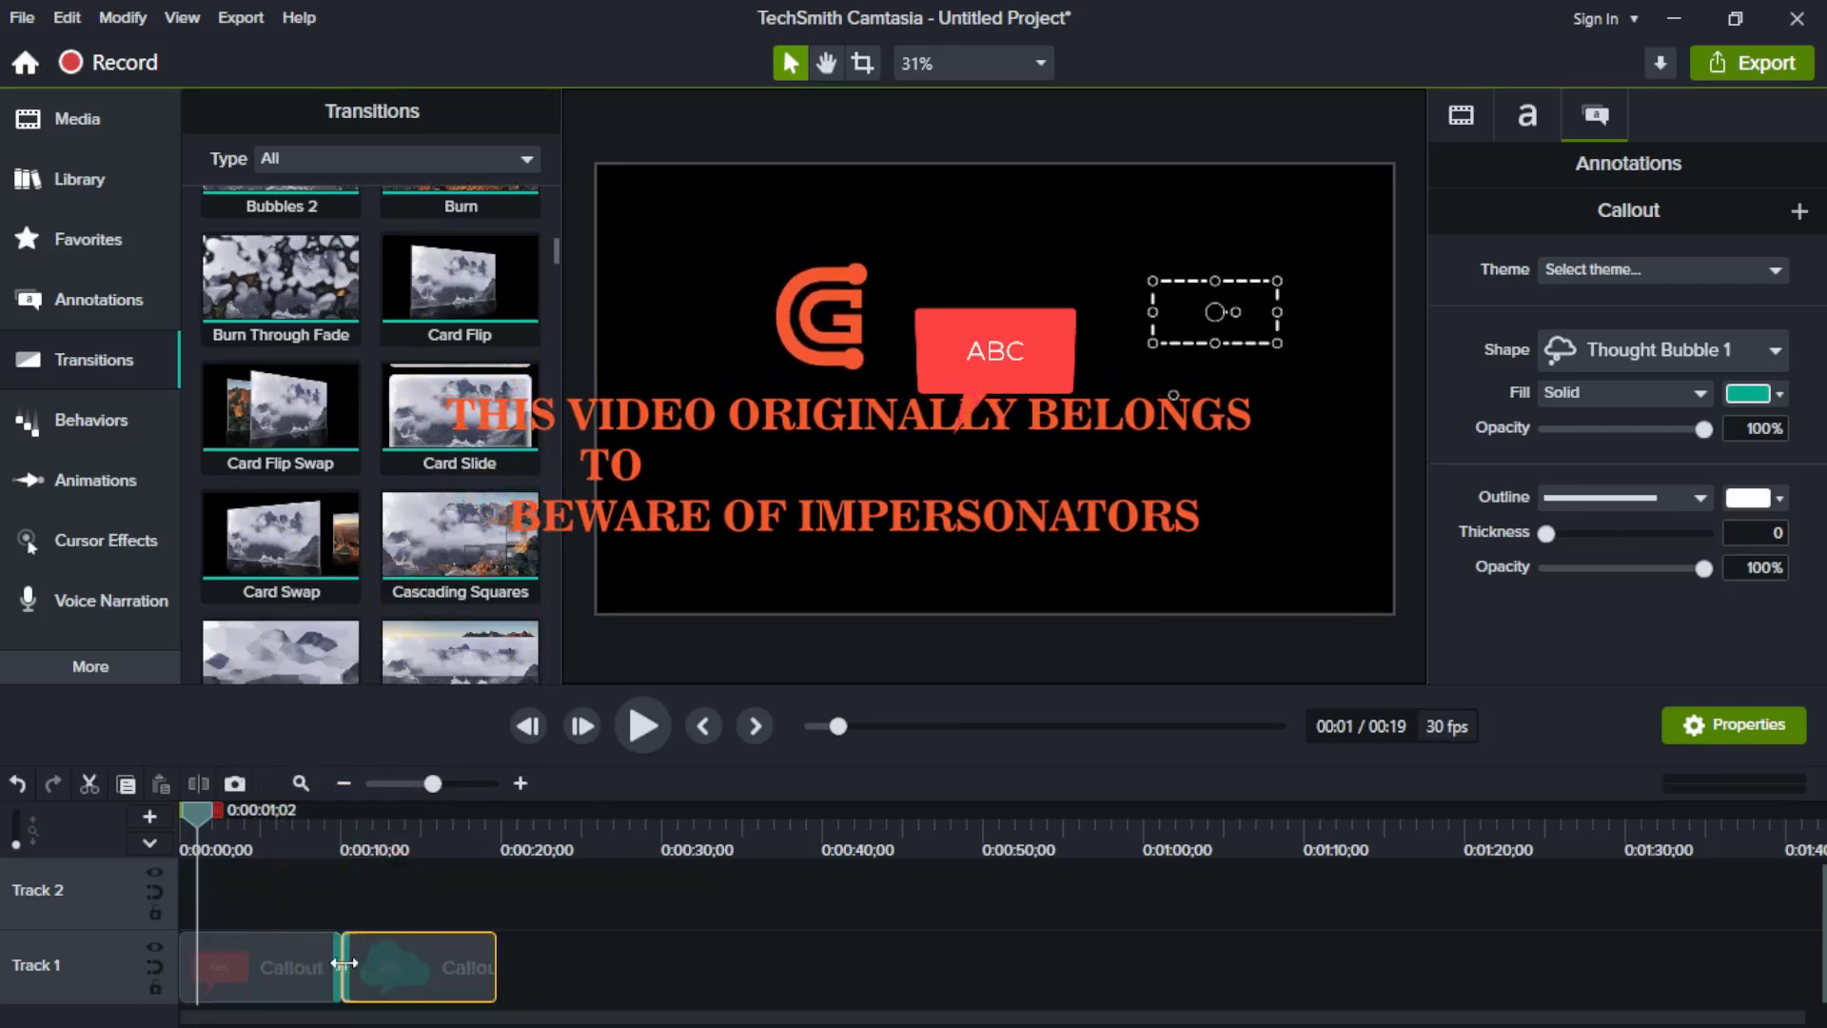
key(space)
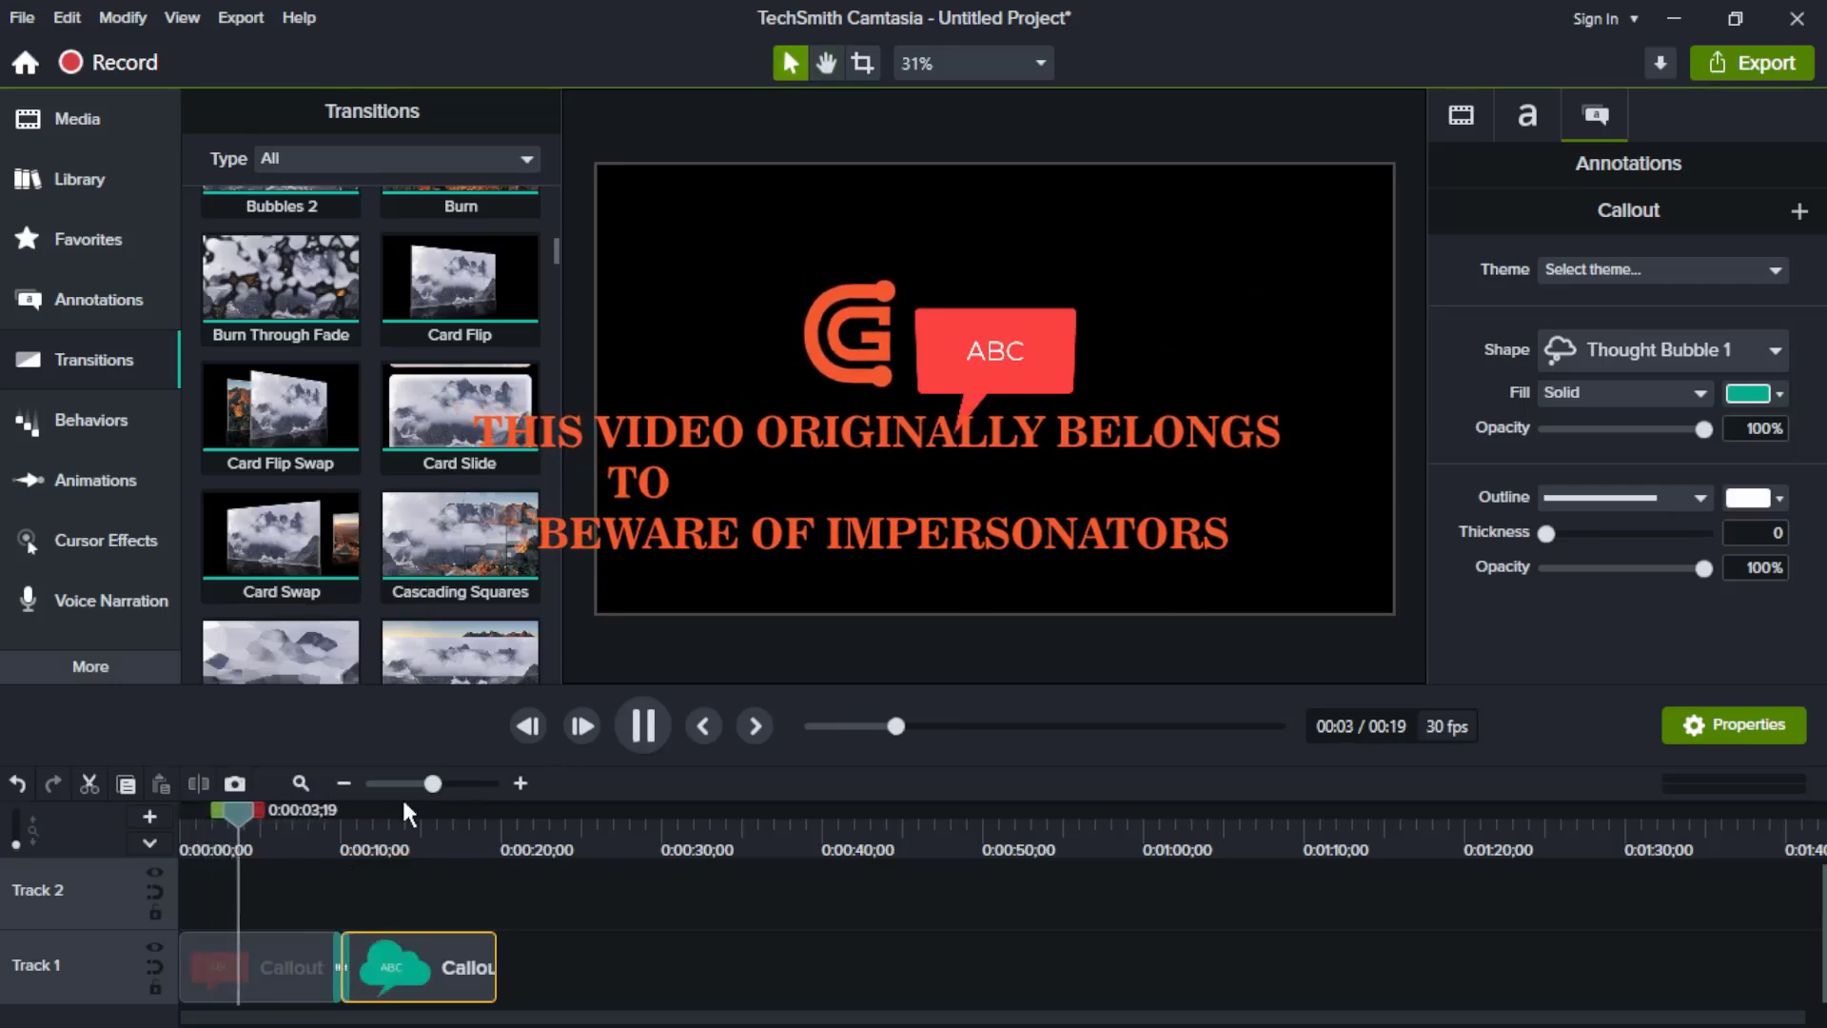
Step: Play the timeline across the transition between the two callouts, starting at about 9 seconds, and stop at about 11 seconds
drag(259, 809, 312, 815)
key(space)
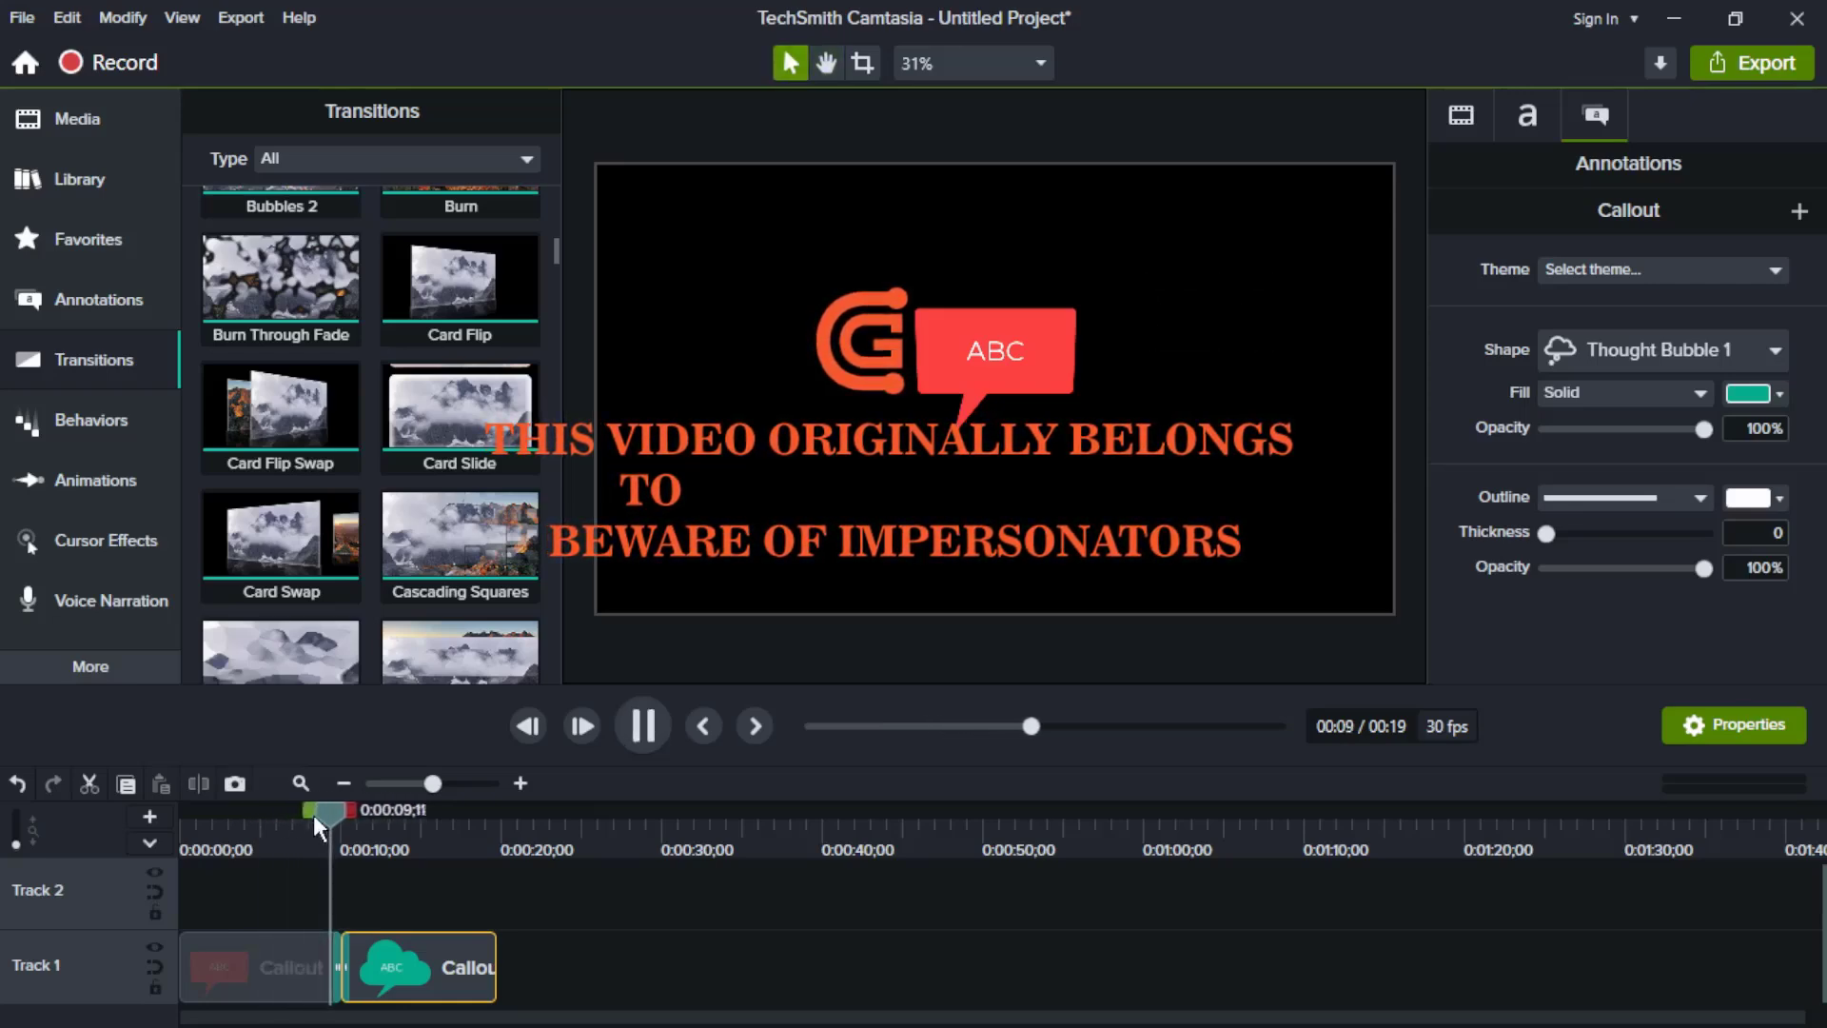
key(space)
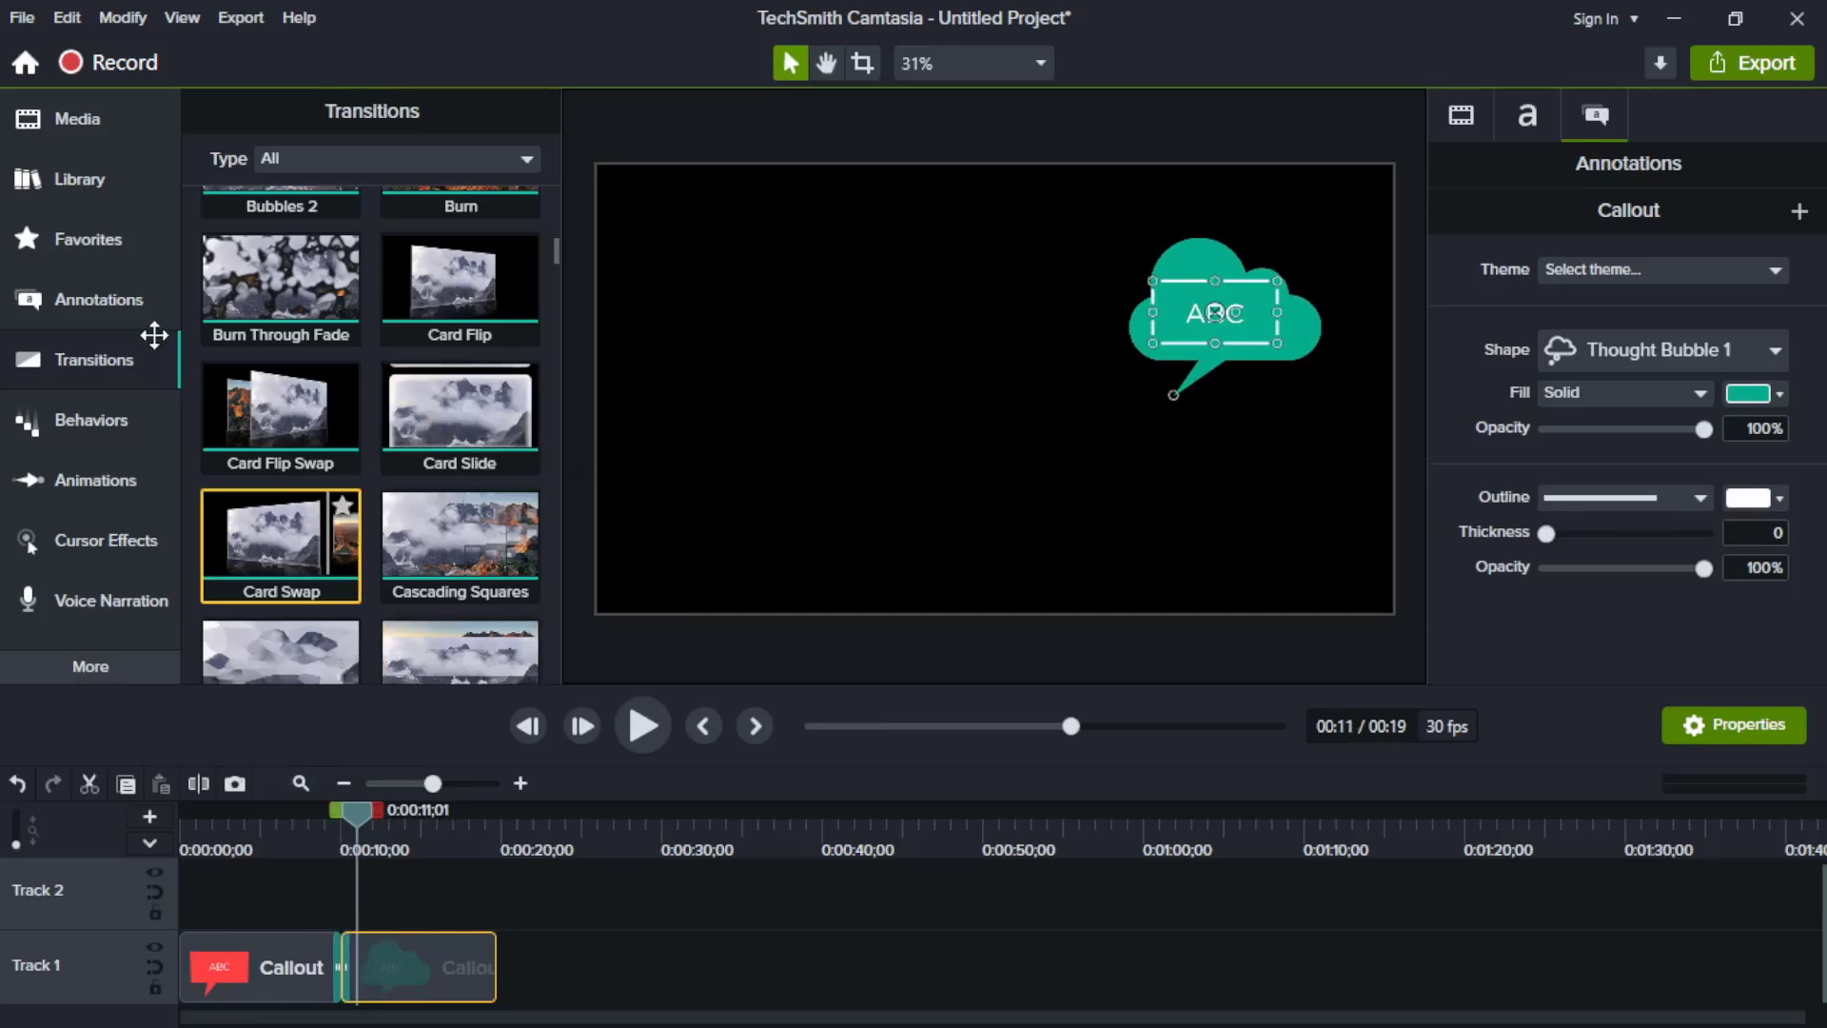
Step: Look through more of the available transitions and return the playhead to the transition at about 0:00:09;16
scroll(554, 243, down, 5)
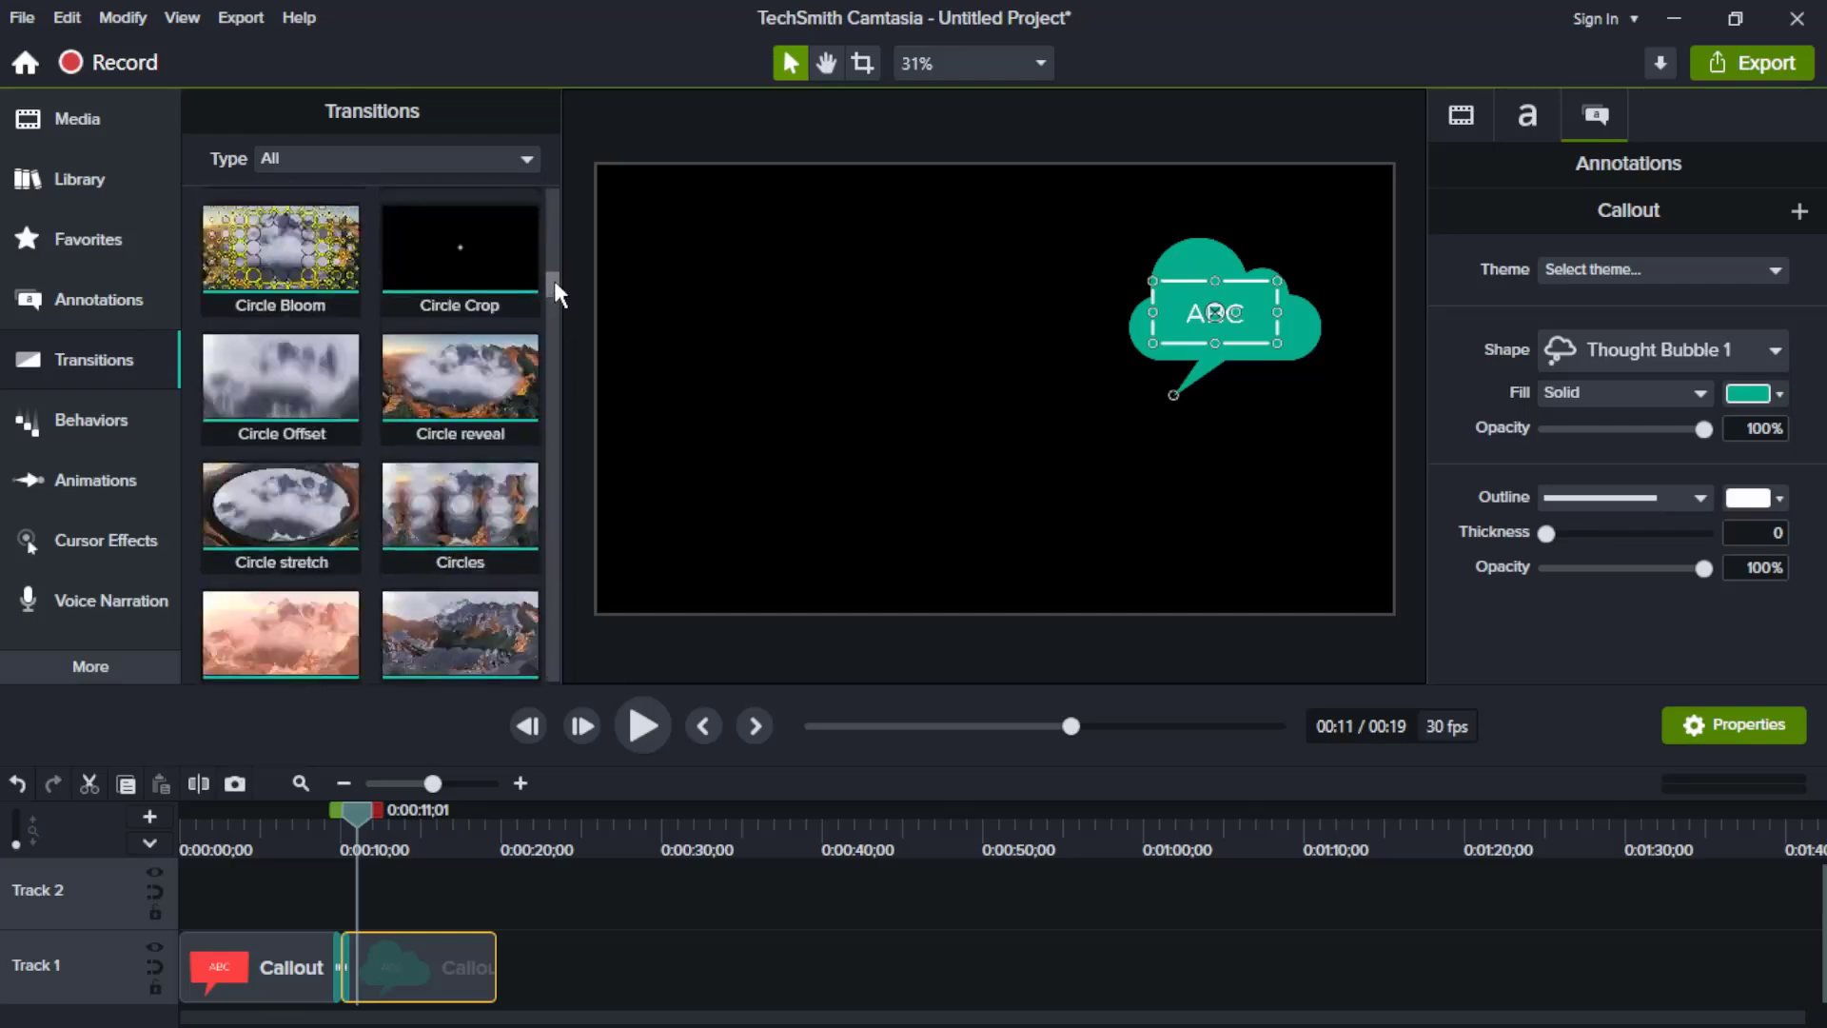
drag(561, 316, 559, 427)
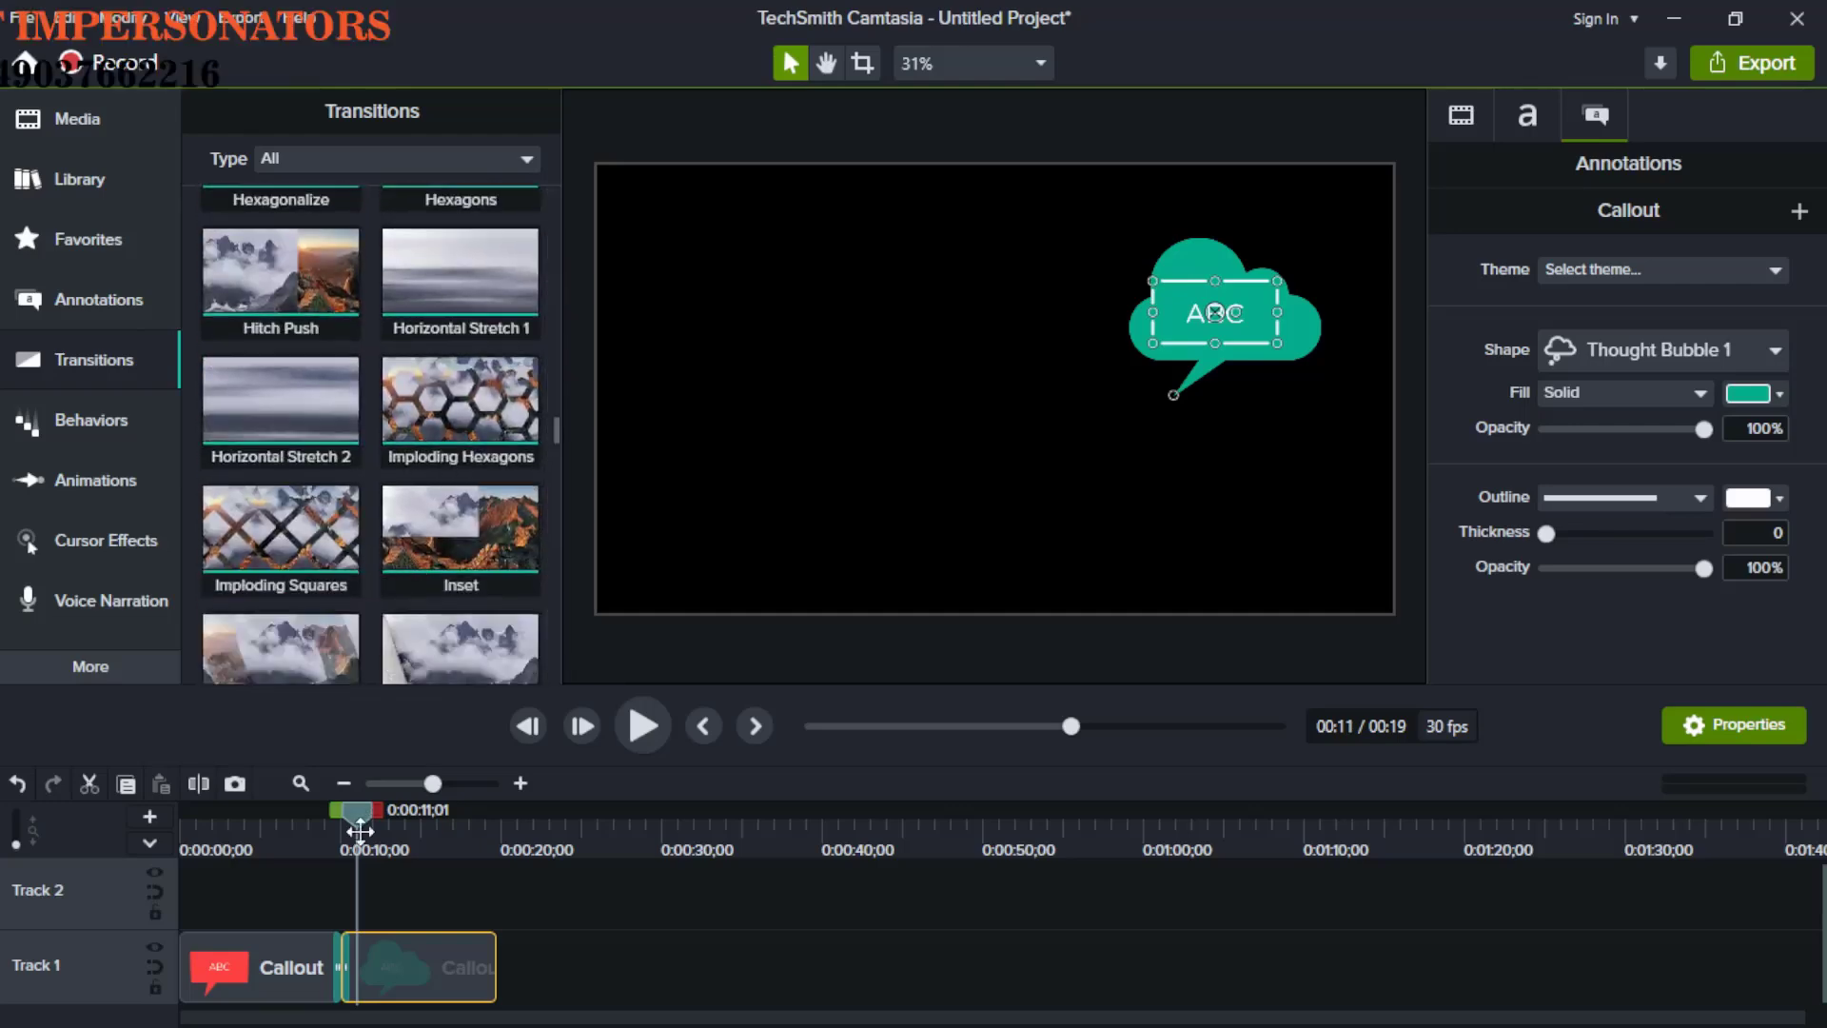
drag(358, 814, 333, 809)
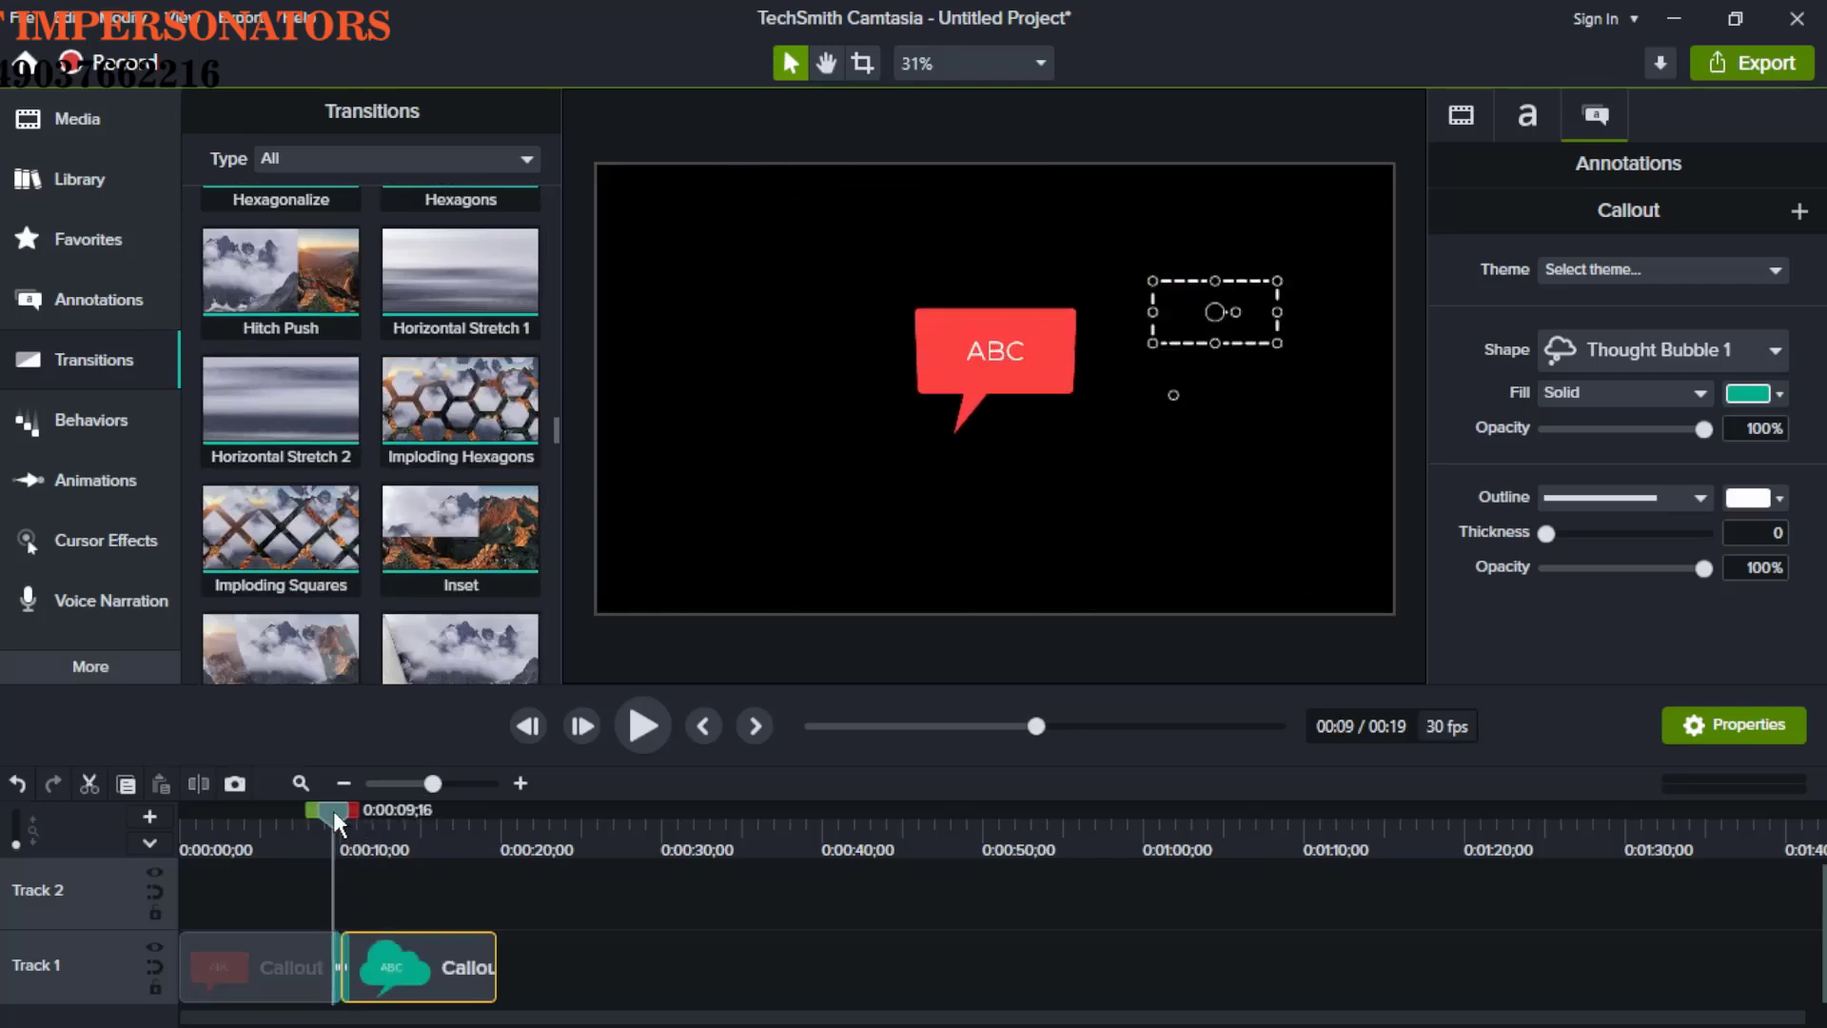
Step: Apply the Jump And Fall behavior to the red callout on Track 1 and play it from the timeline start
click(122, 426)
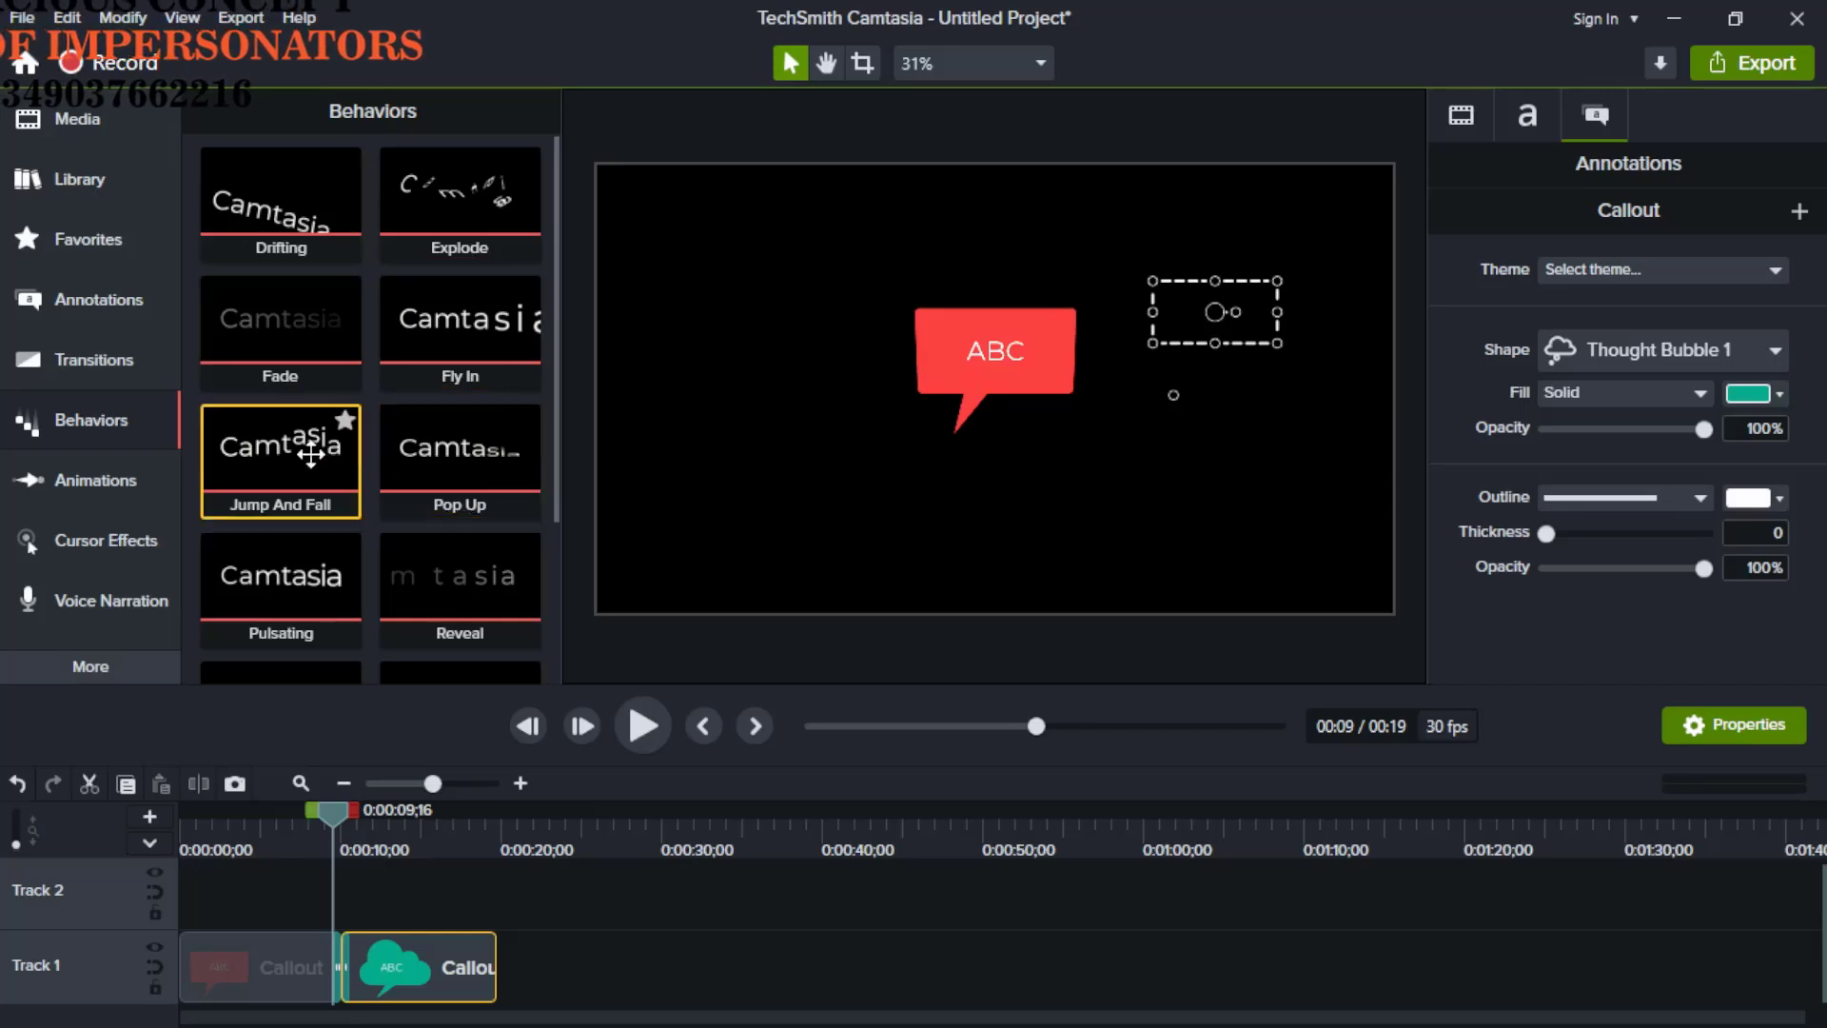
drag(285, 444, 266, 996)
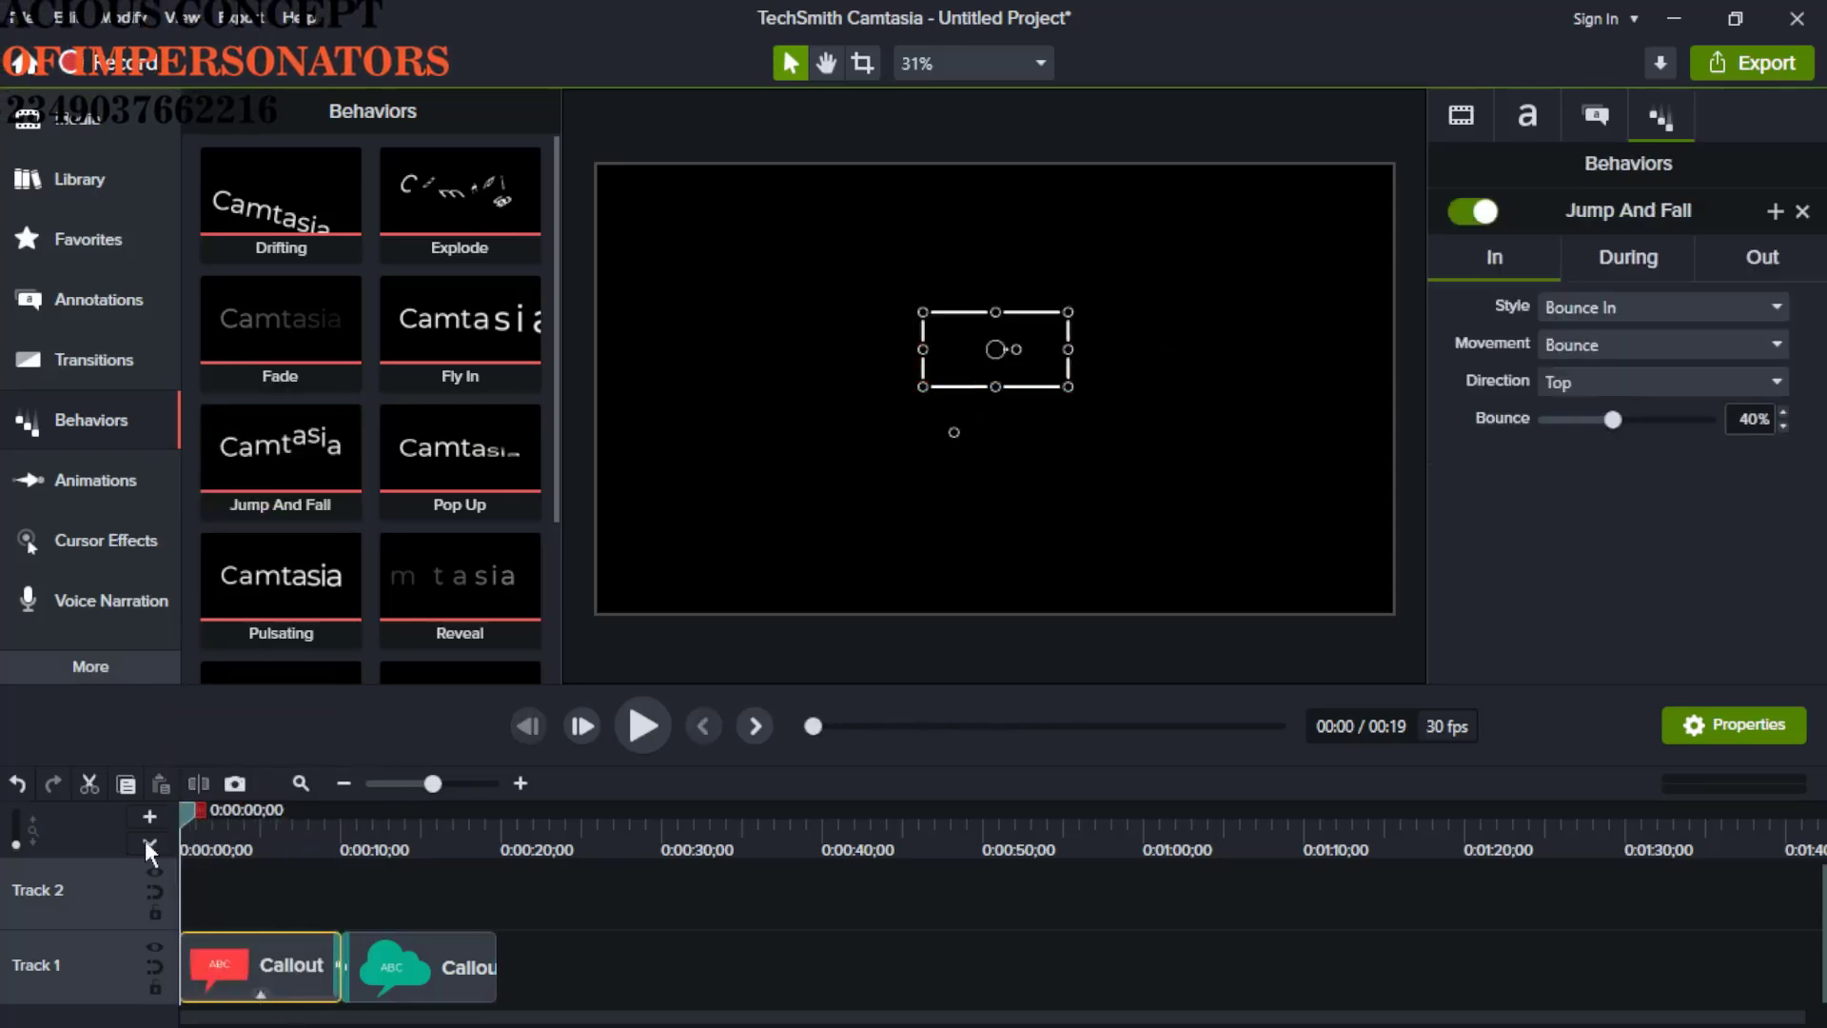
key(space)
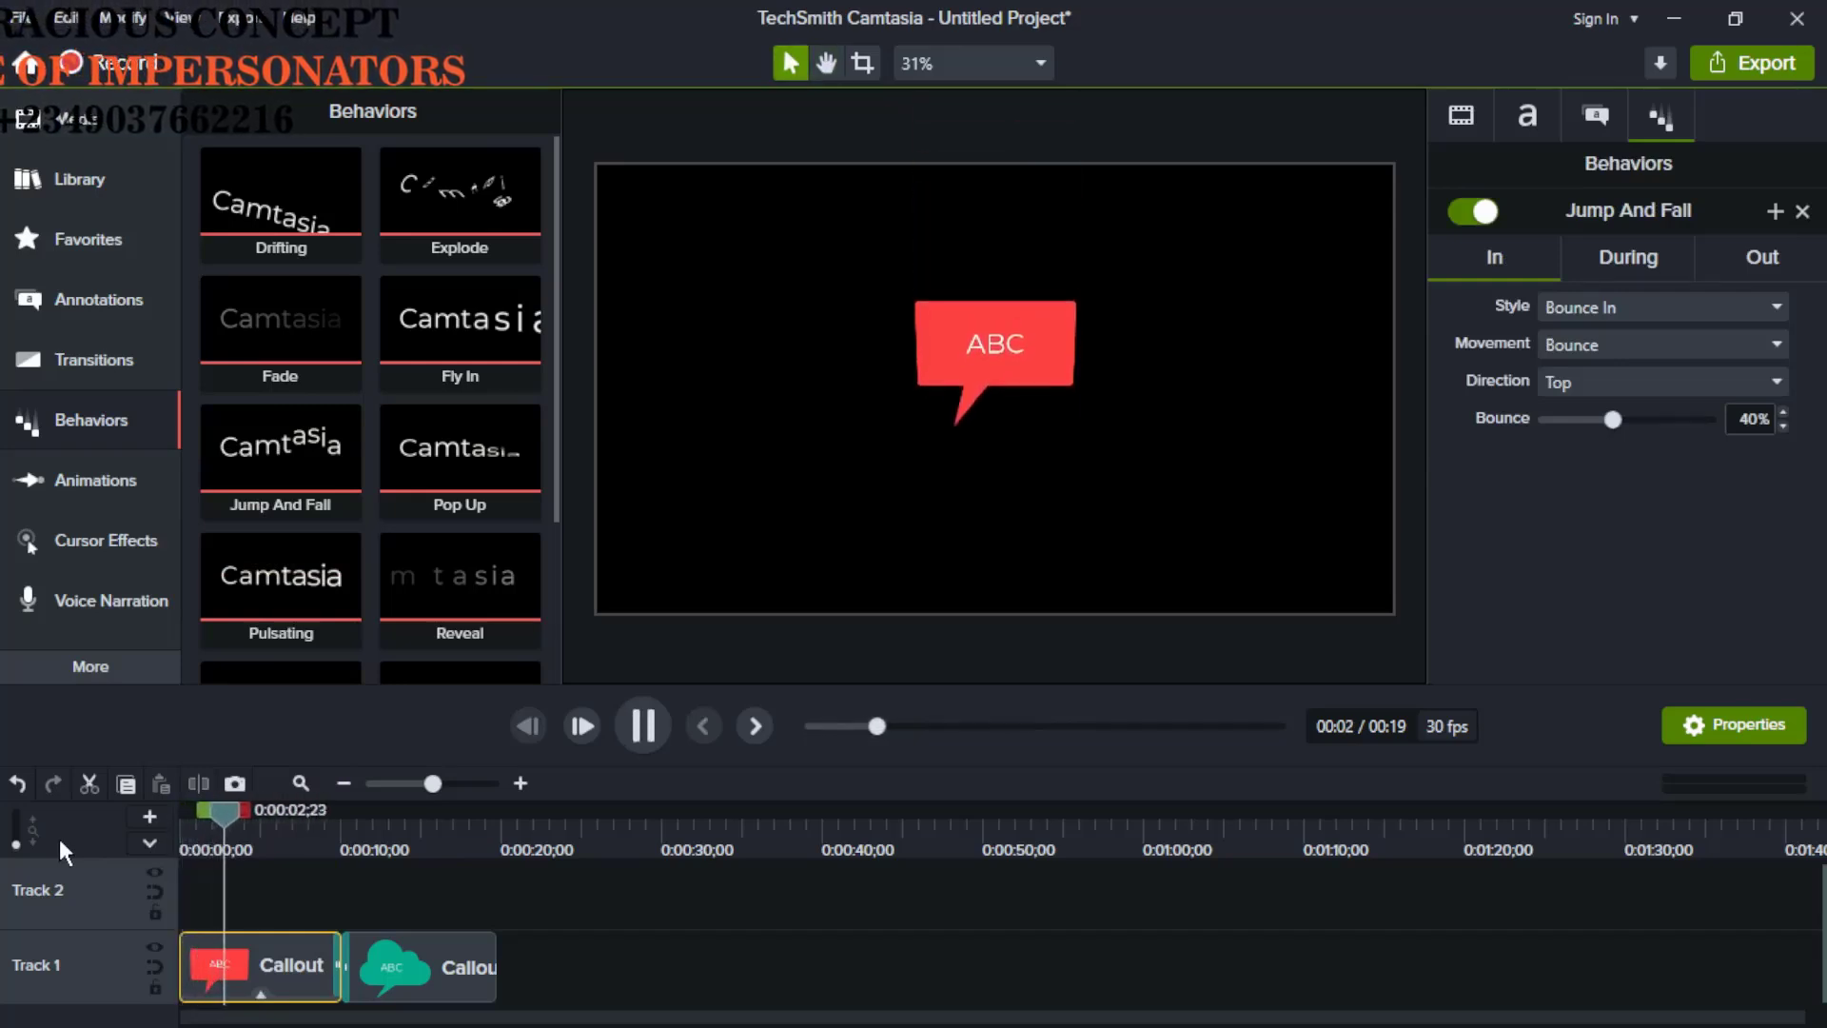
key(space)
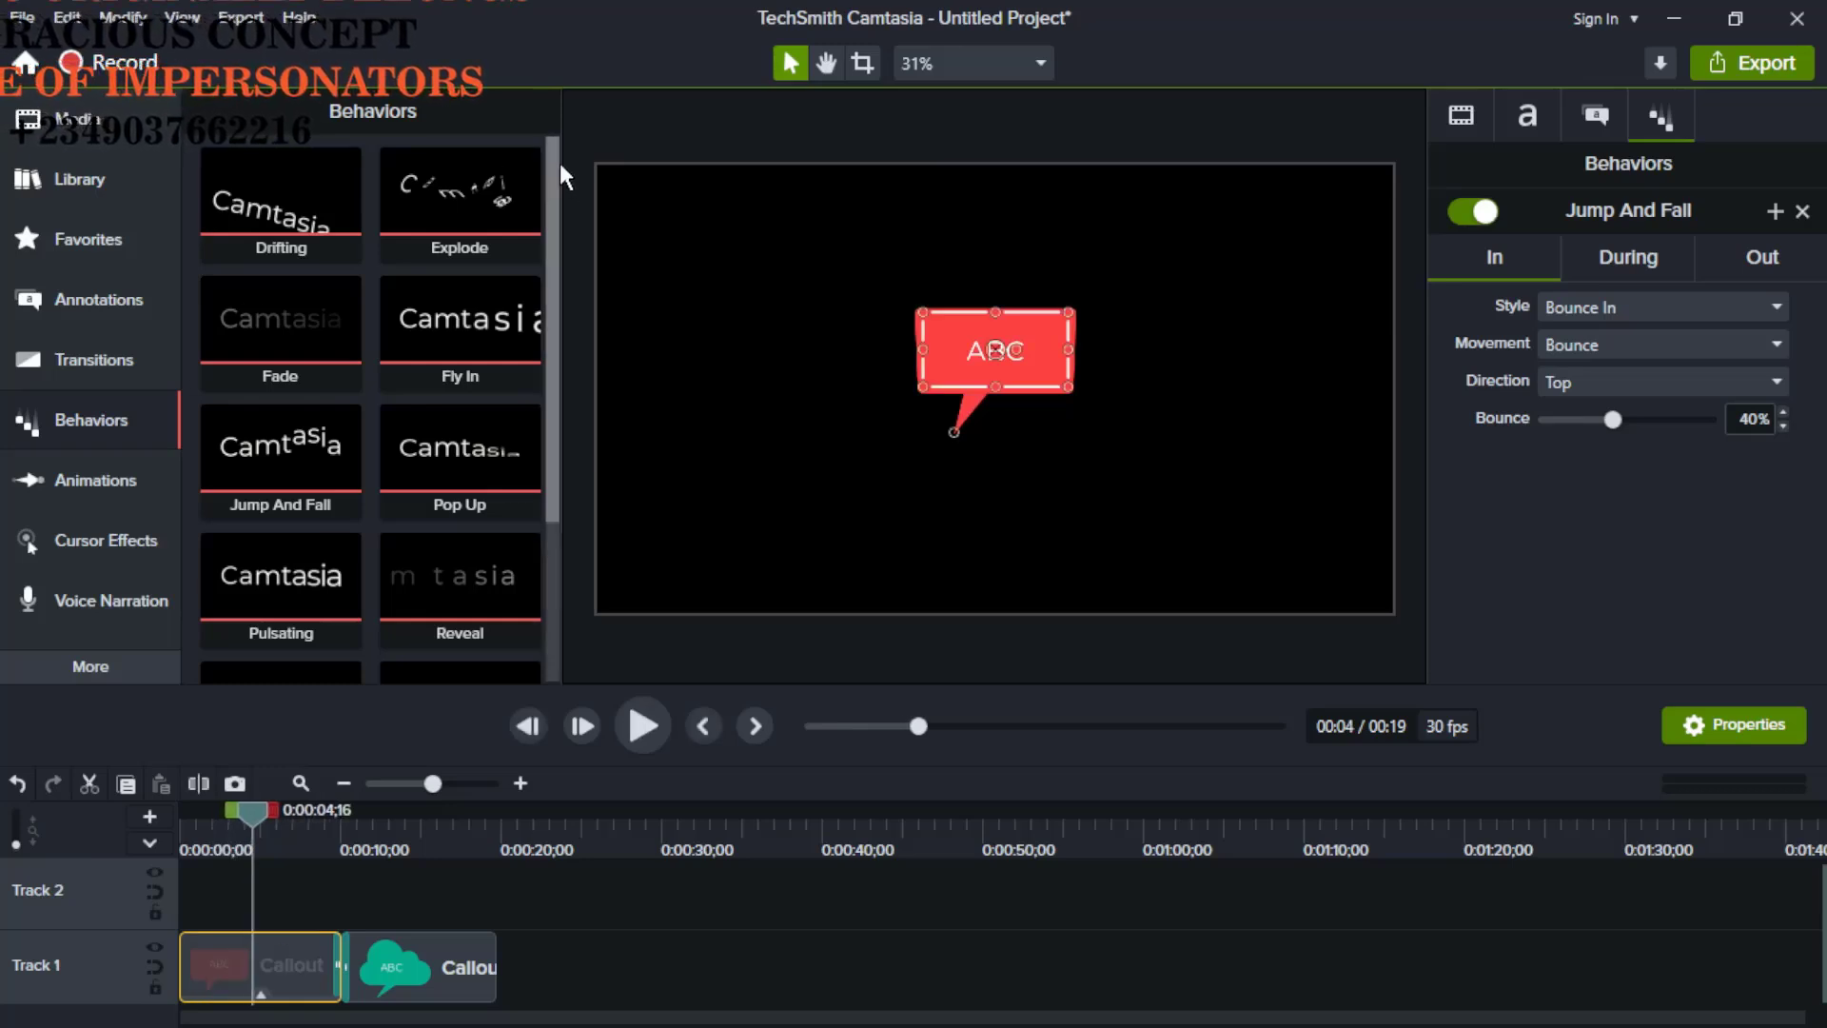
drag(558, 166, 545, 385)
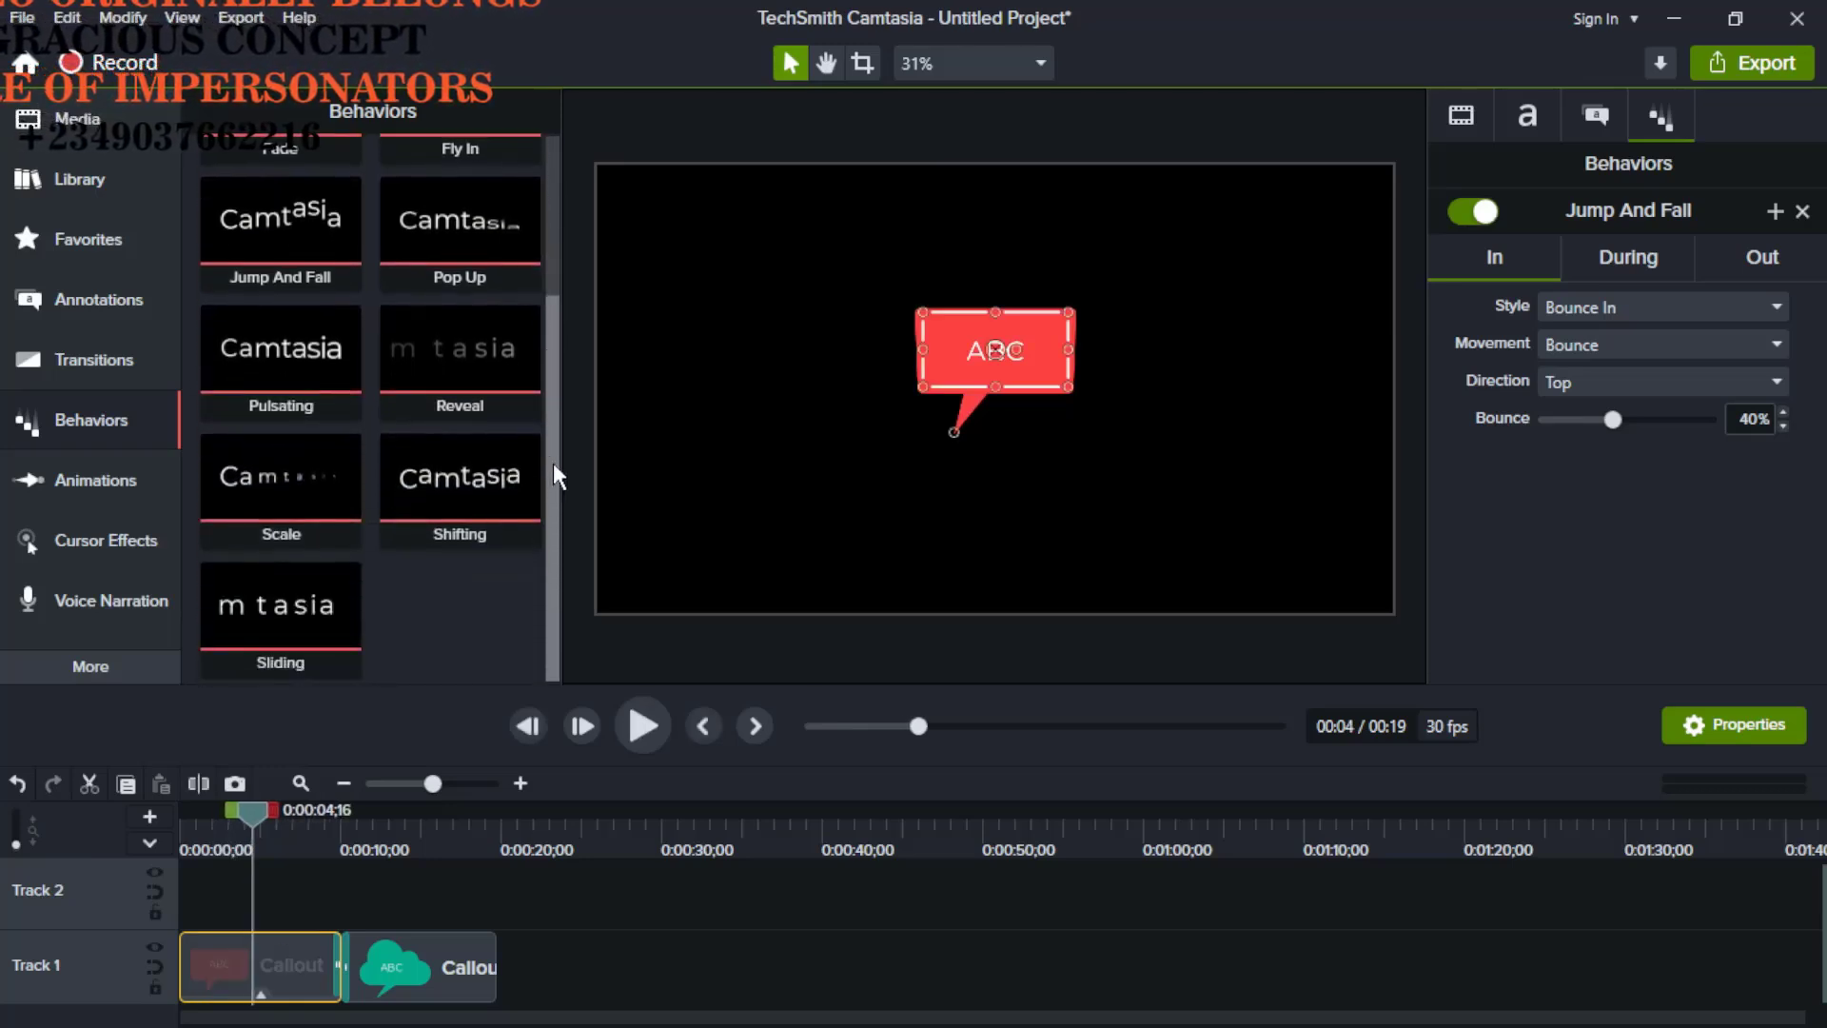
scroll(468, 276, up, 2)
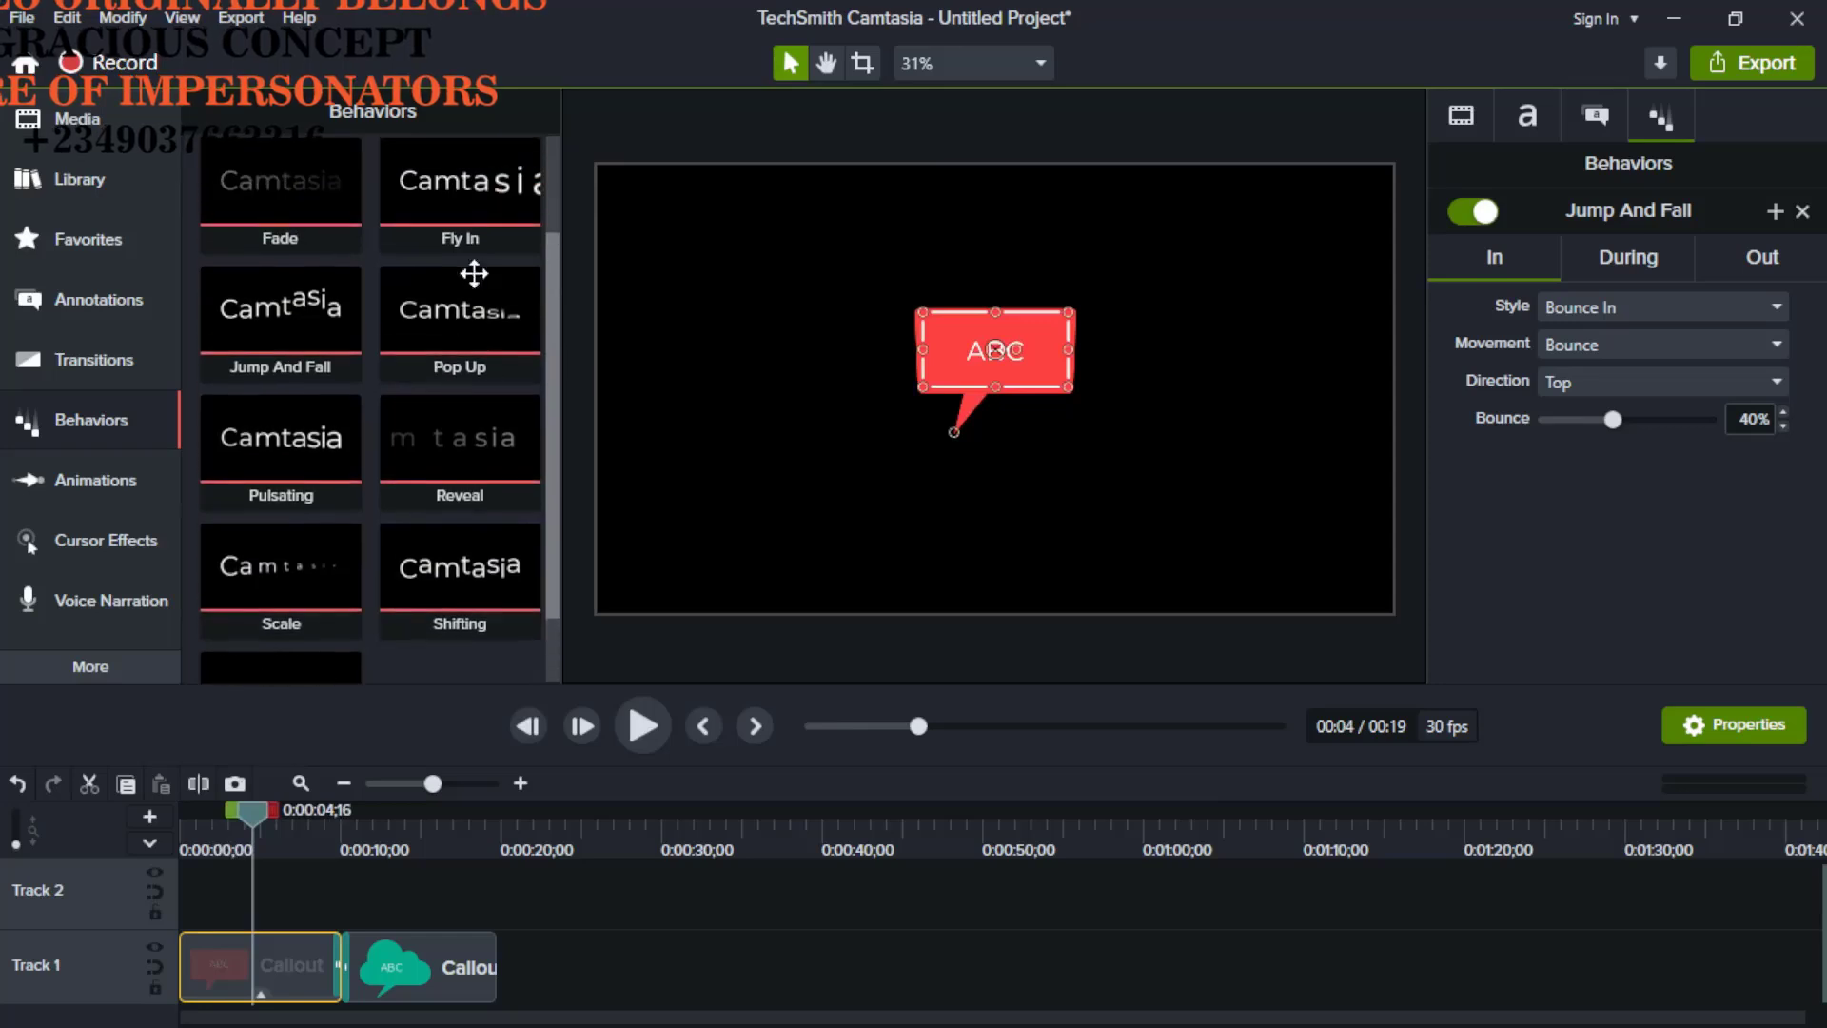
Step: Add two Zoom-n-Pan animations to the red callout, a 139% zoom at 0:00:04;16 and a tighter one at 0:00:06;21
click(118, 480)
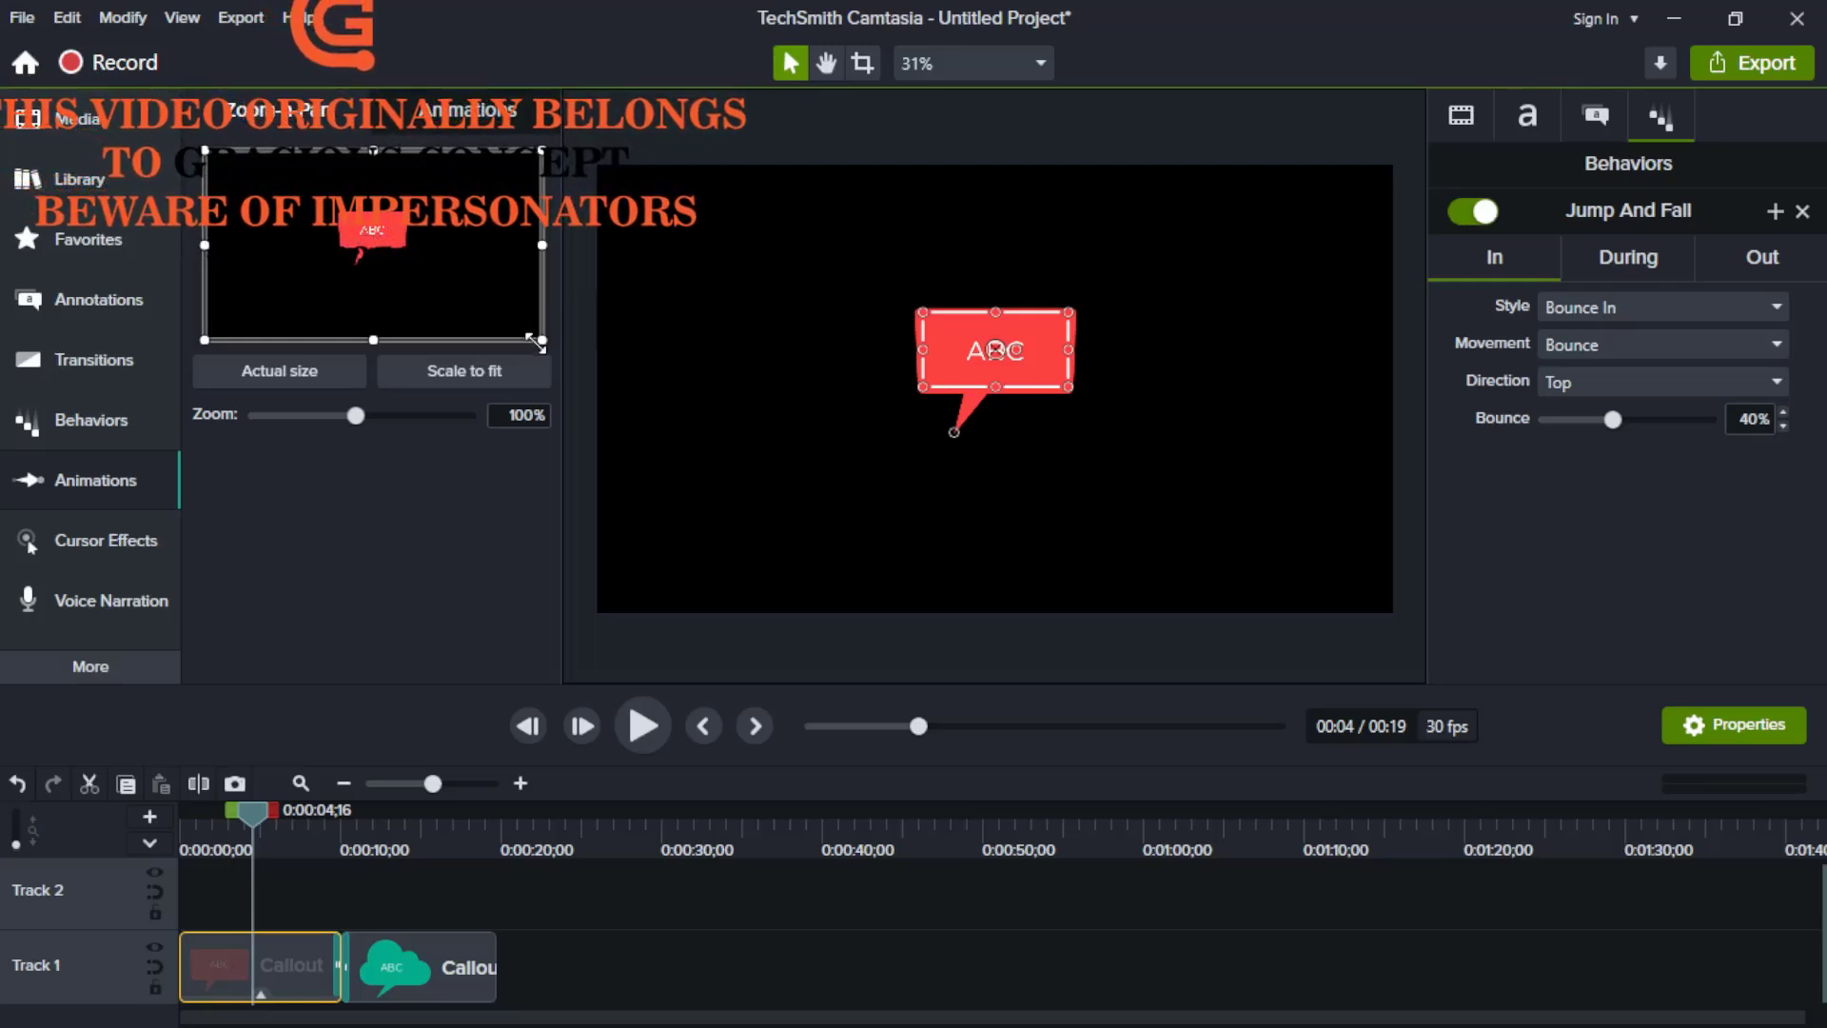
drag(538, 336, 443, 264)
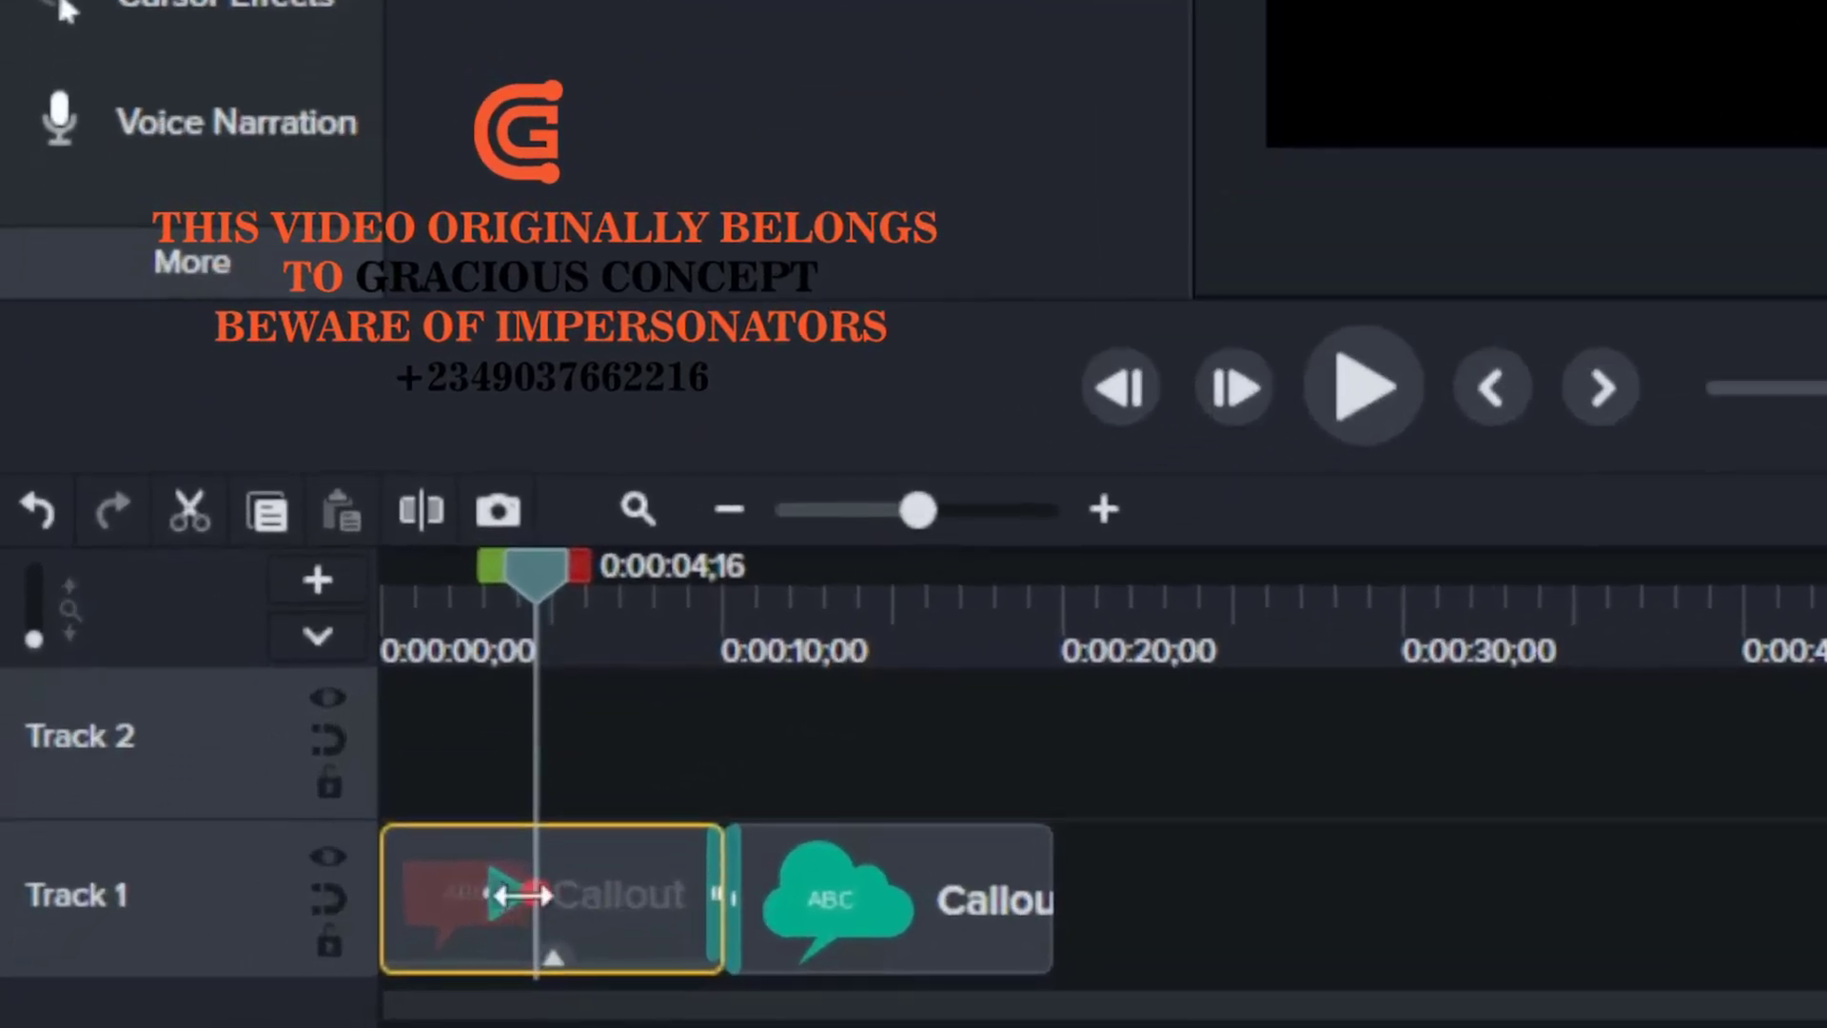
drag(538, 565, 611, 569)
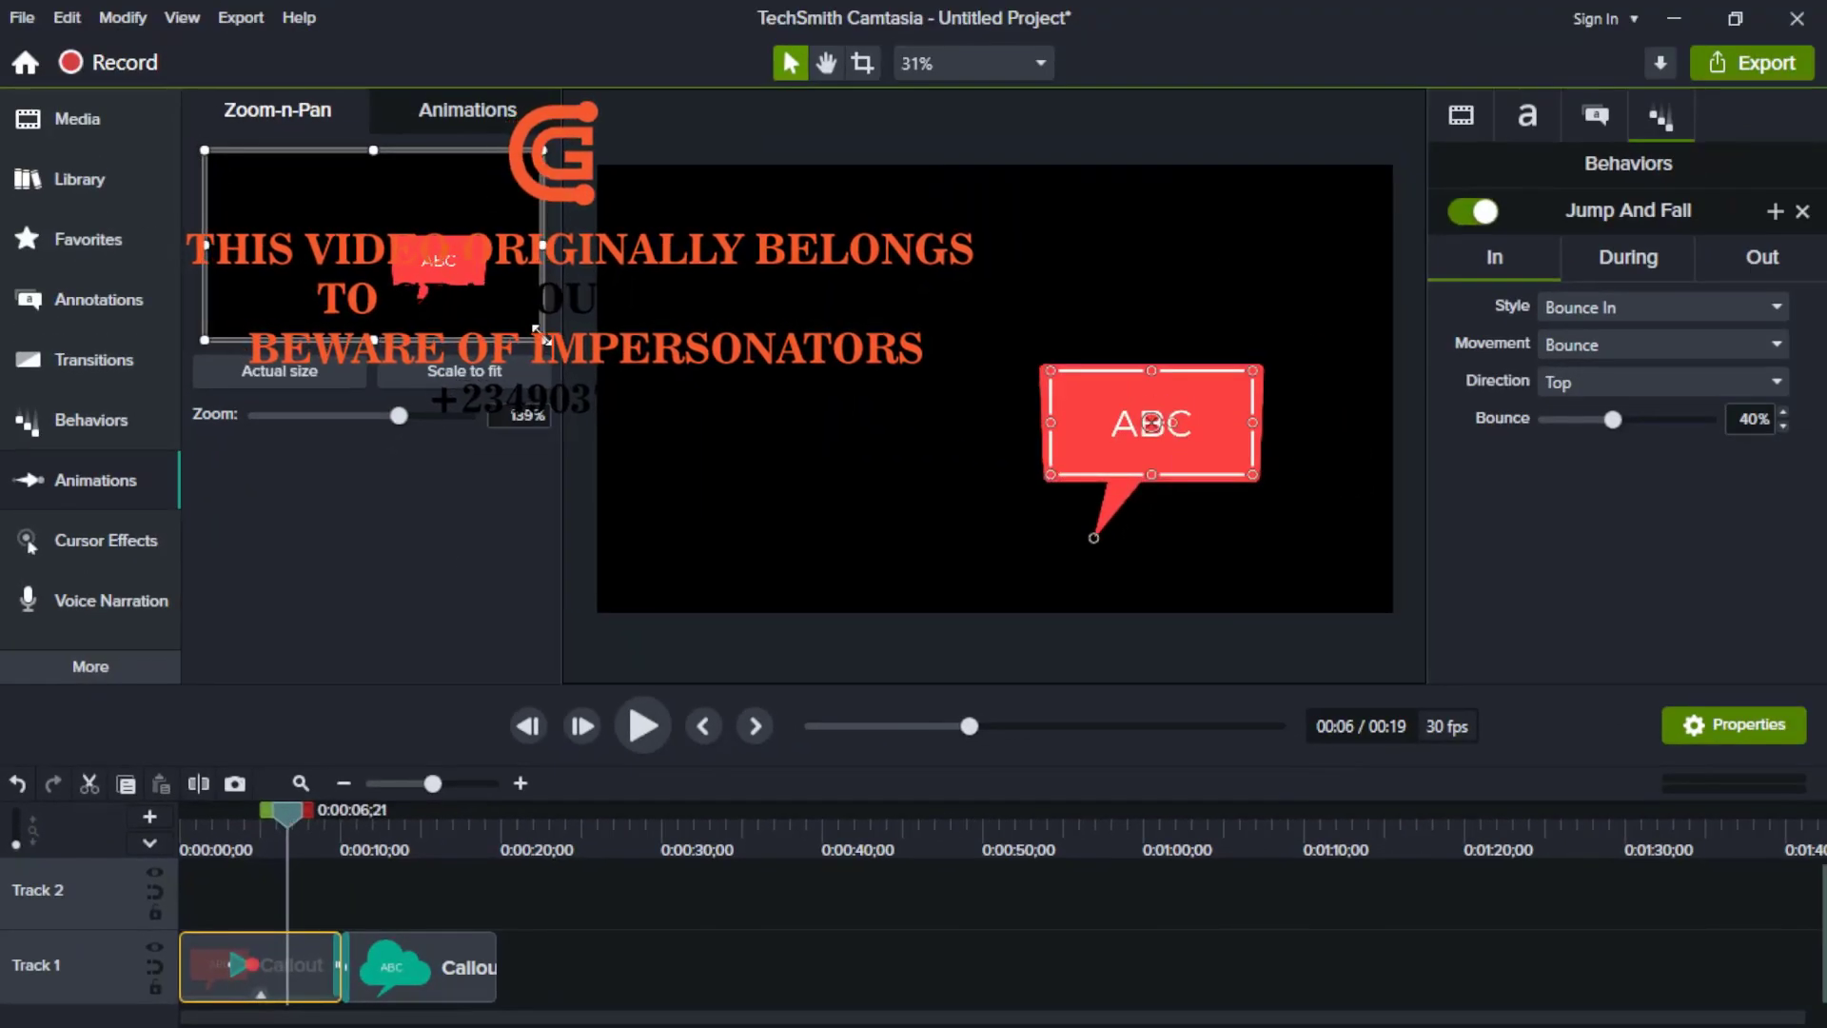
drag(542, 340, 401, 222)
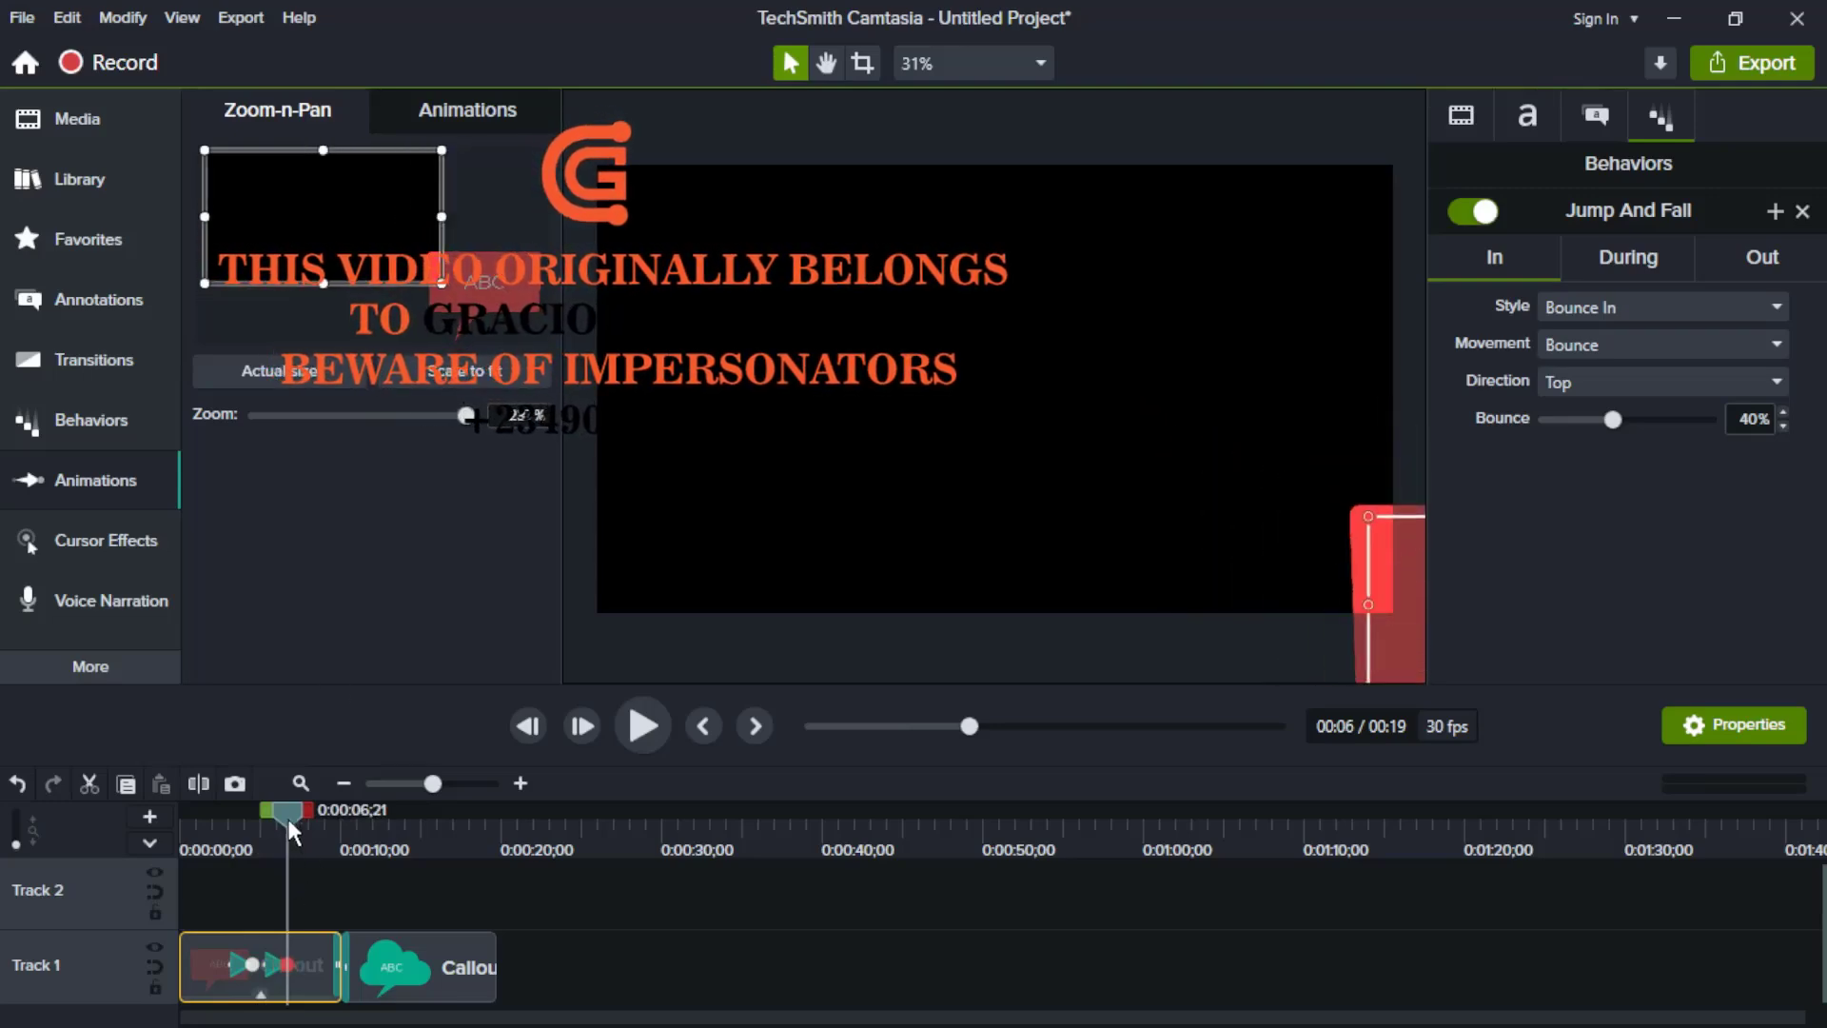
Step: Preview the Zoom-n-Pan animations from about 0:00:02;11 and remove them to restore the full-frame view at 100%
drag(285, 811, 228, 816)
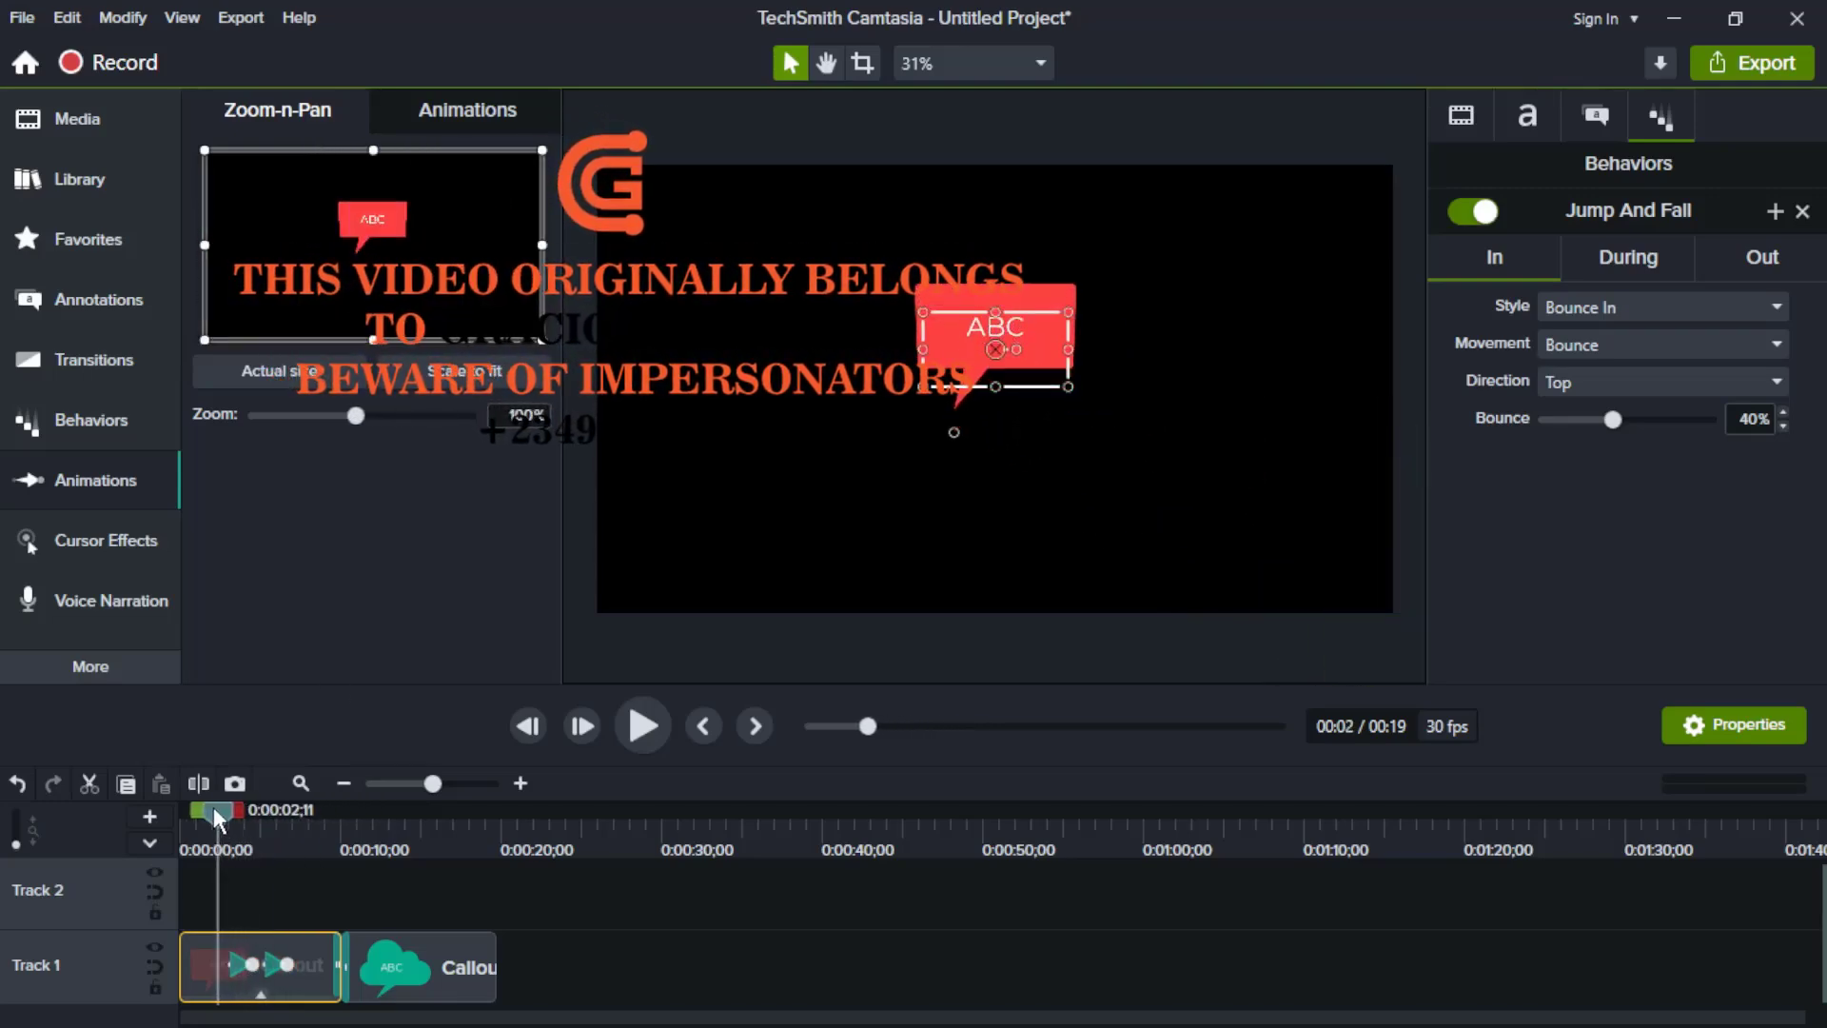
key(space)
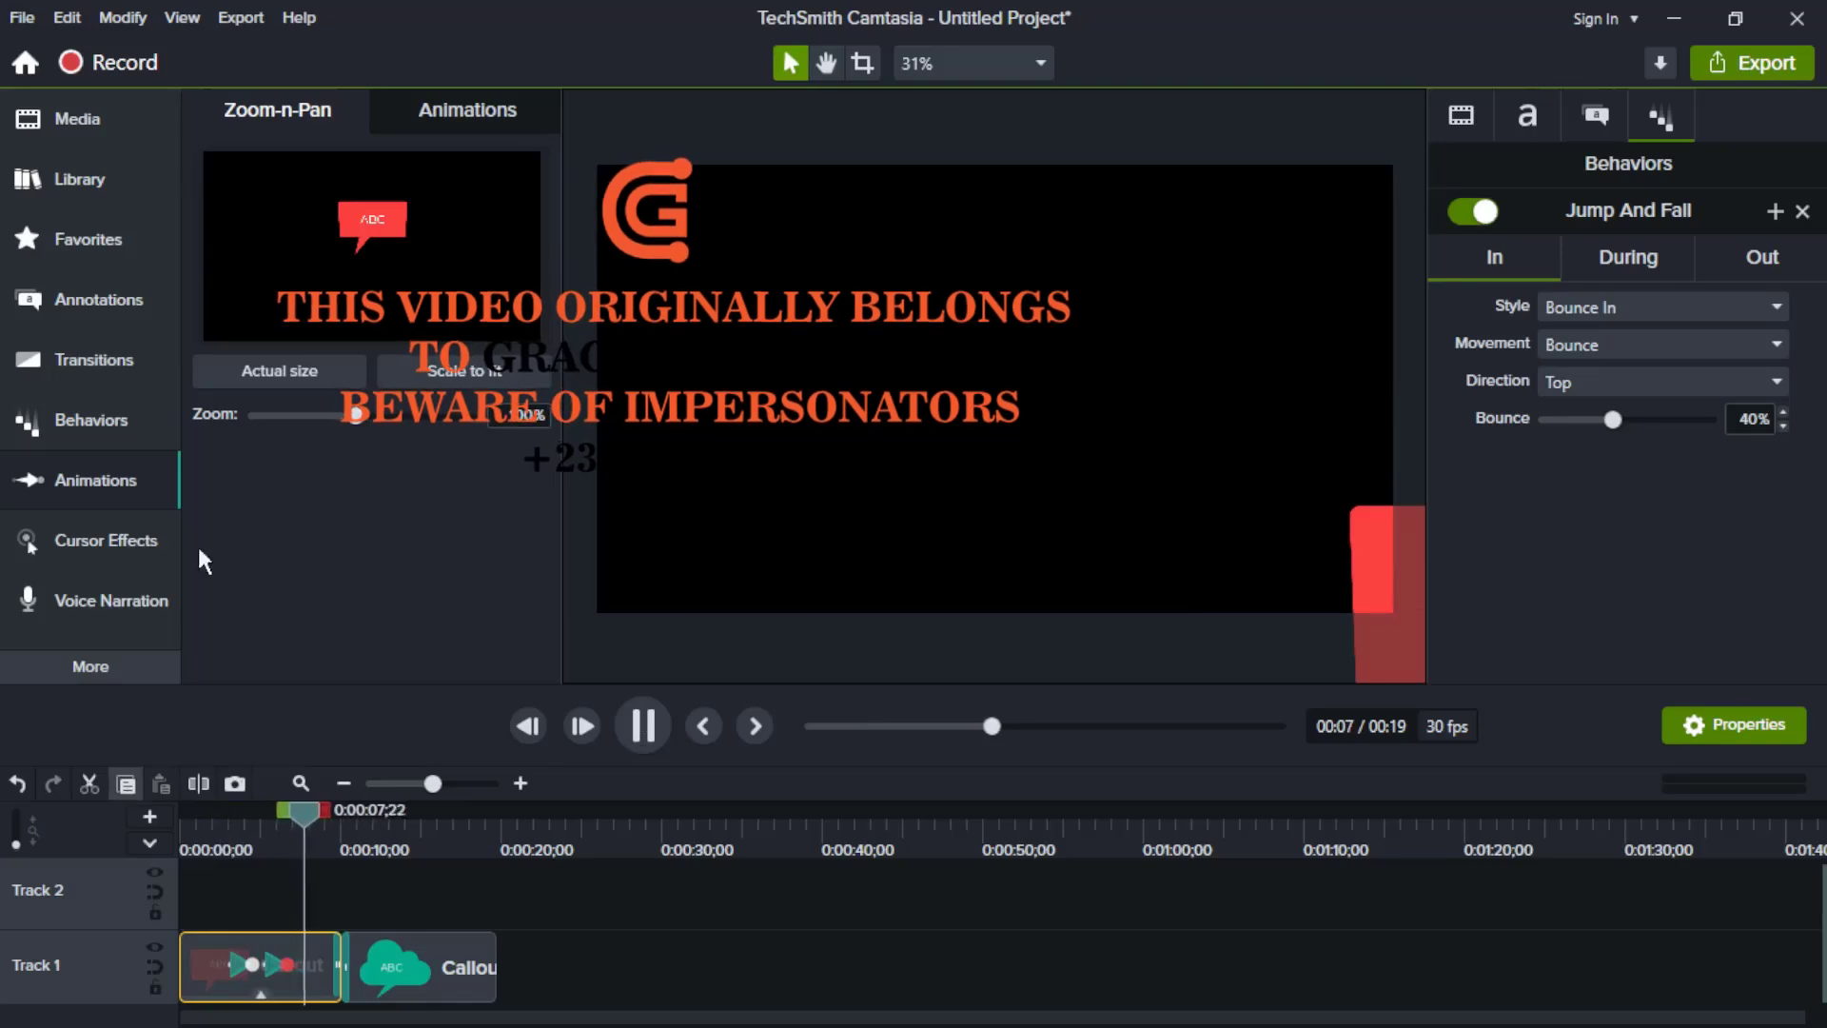
key(space)
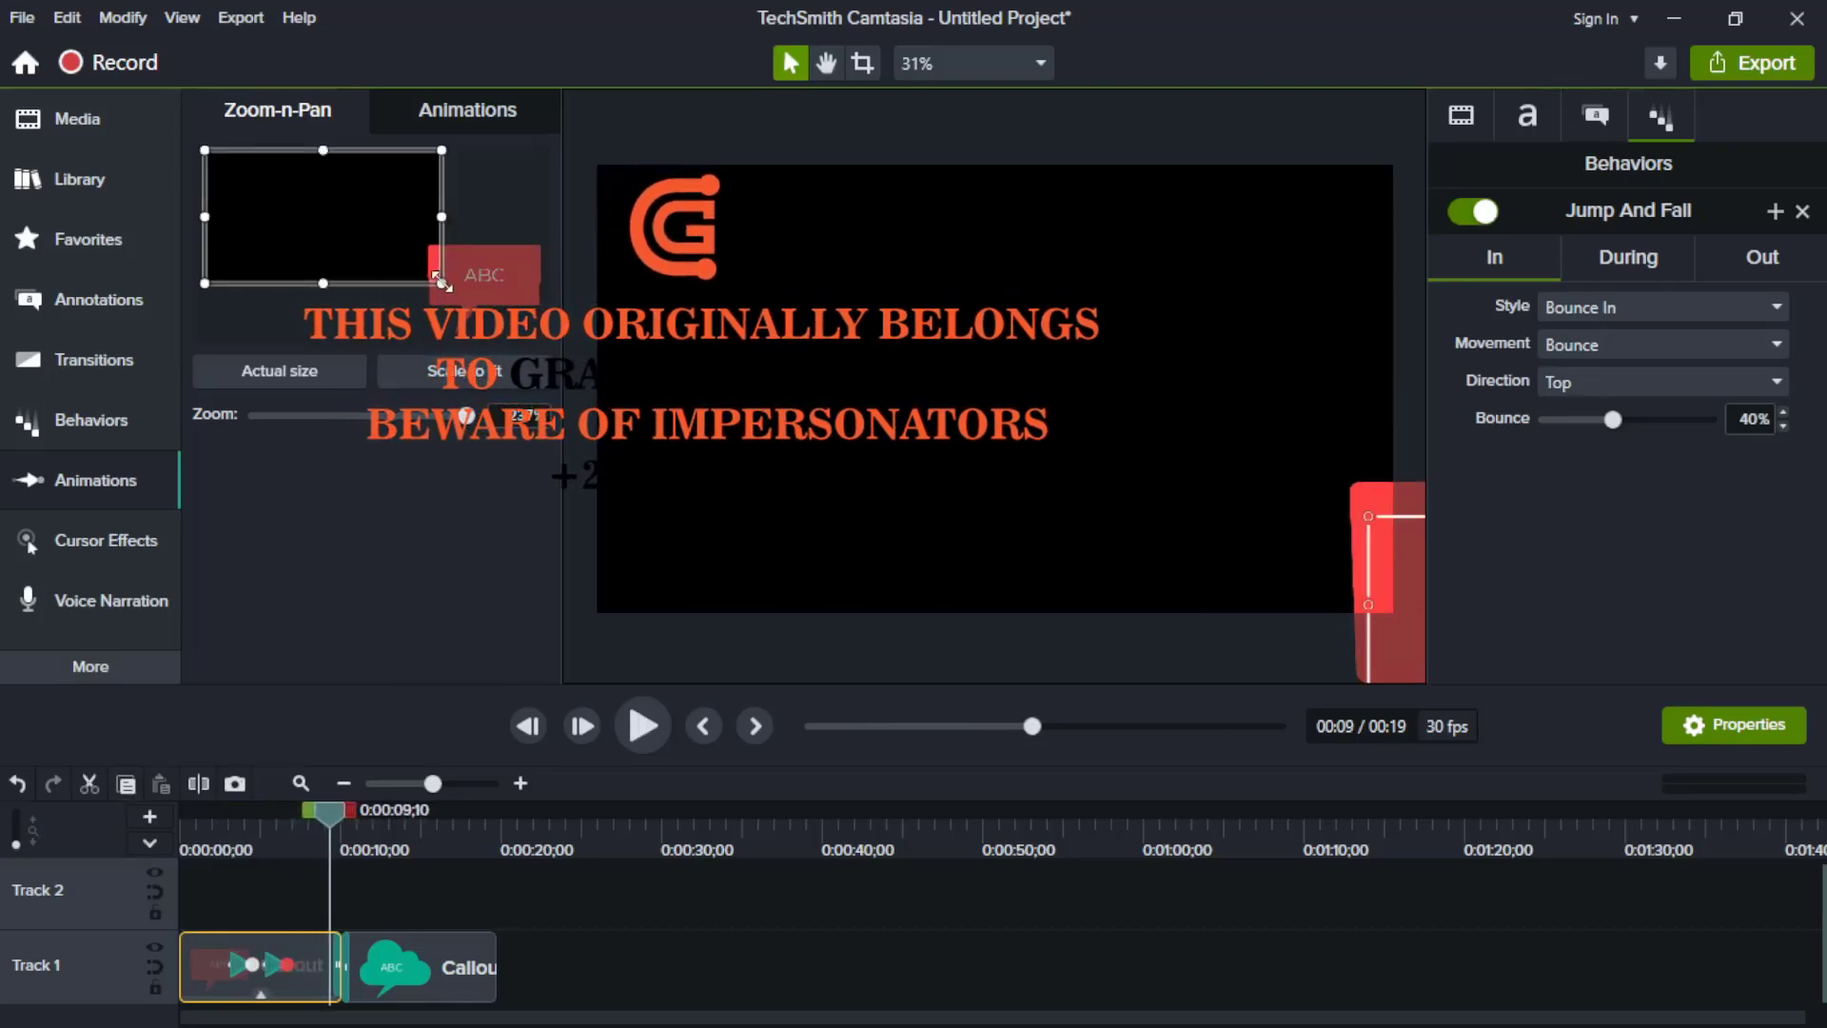
drag(442, 283, 544, 351)
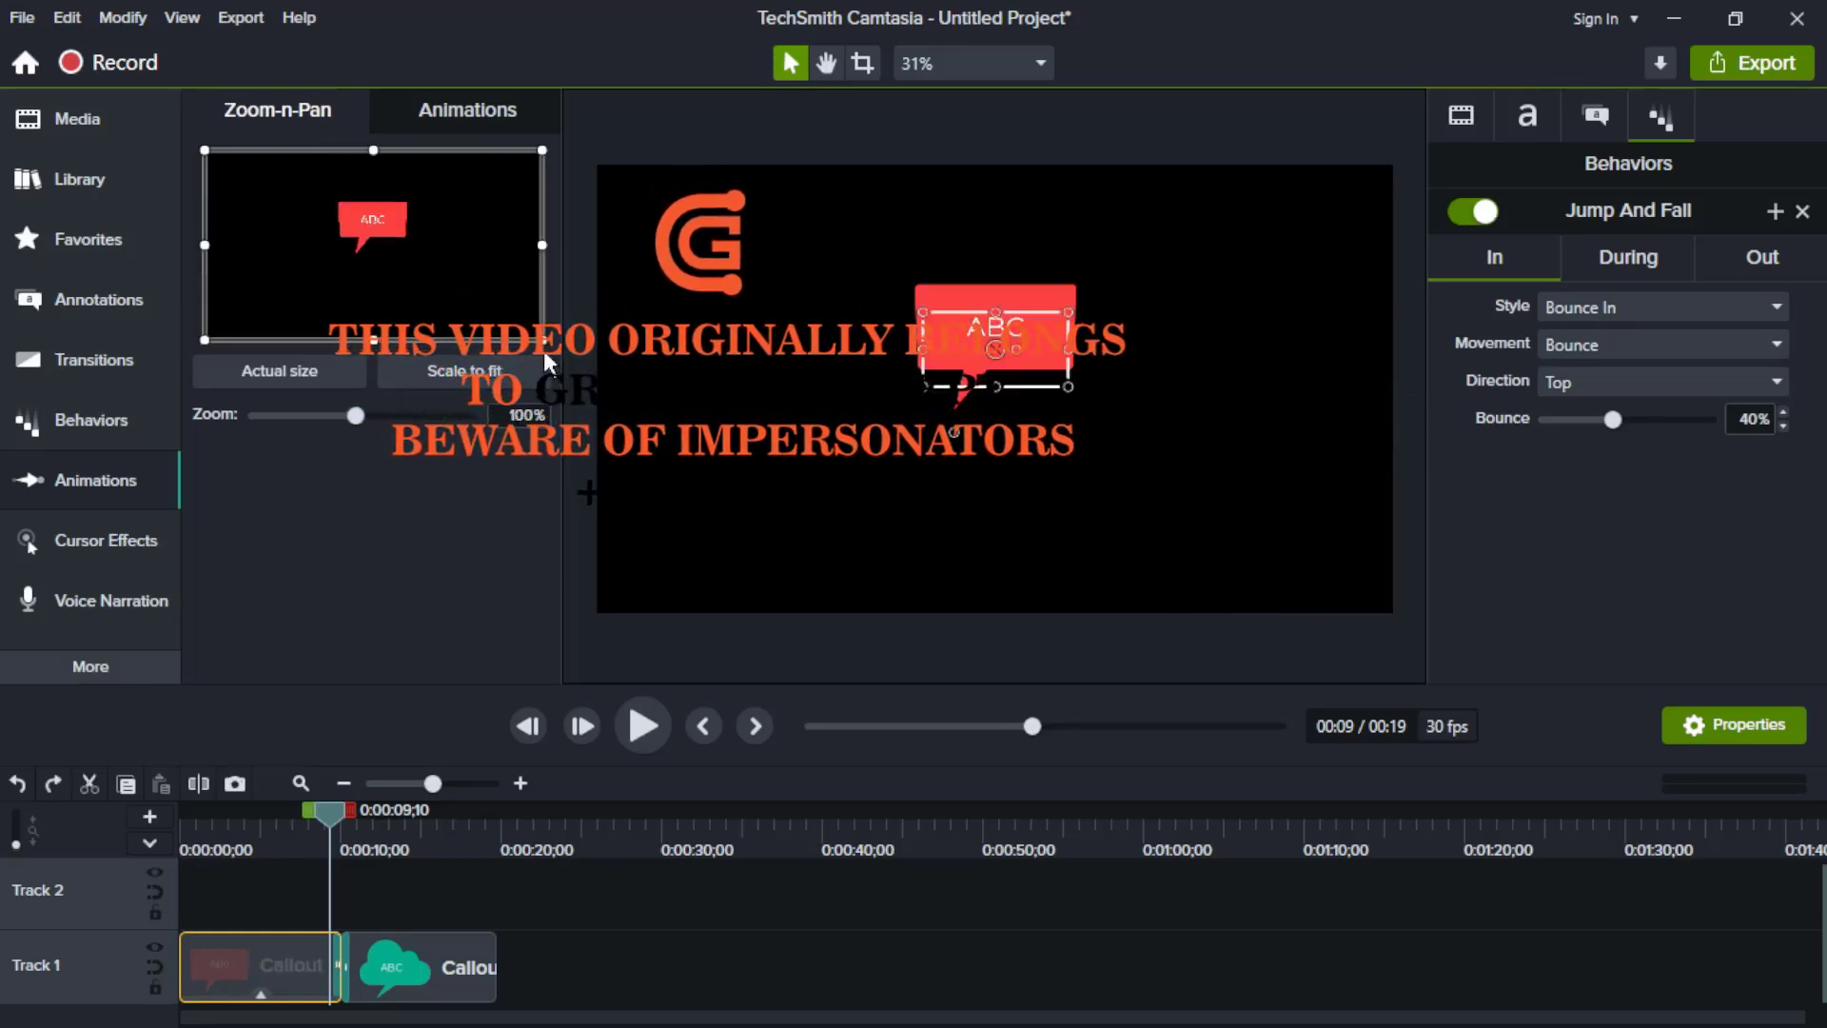
Step: Look through the preset animations, from Custom and Full Opacity to Tilt Left and Tilt Right
click(454, 110)
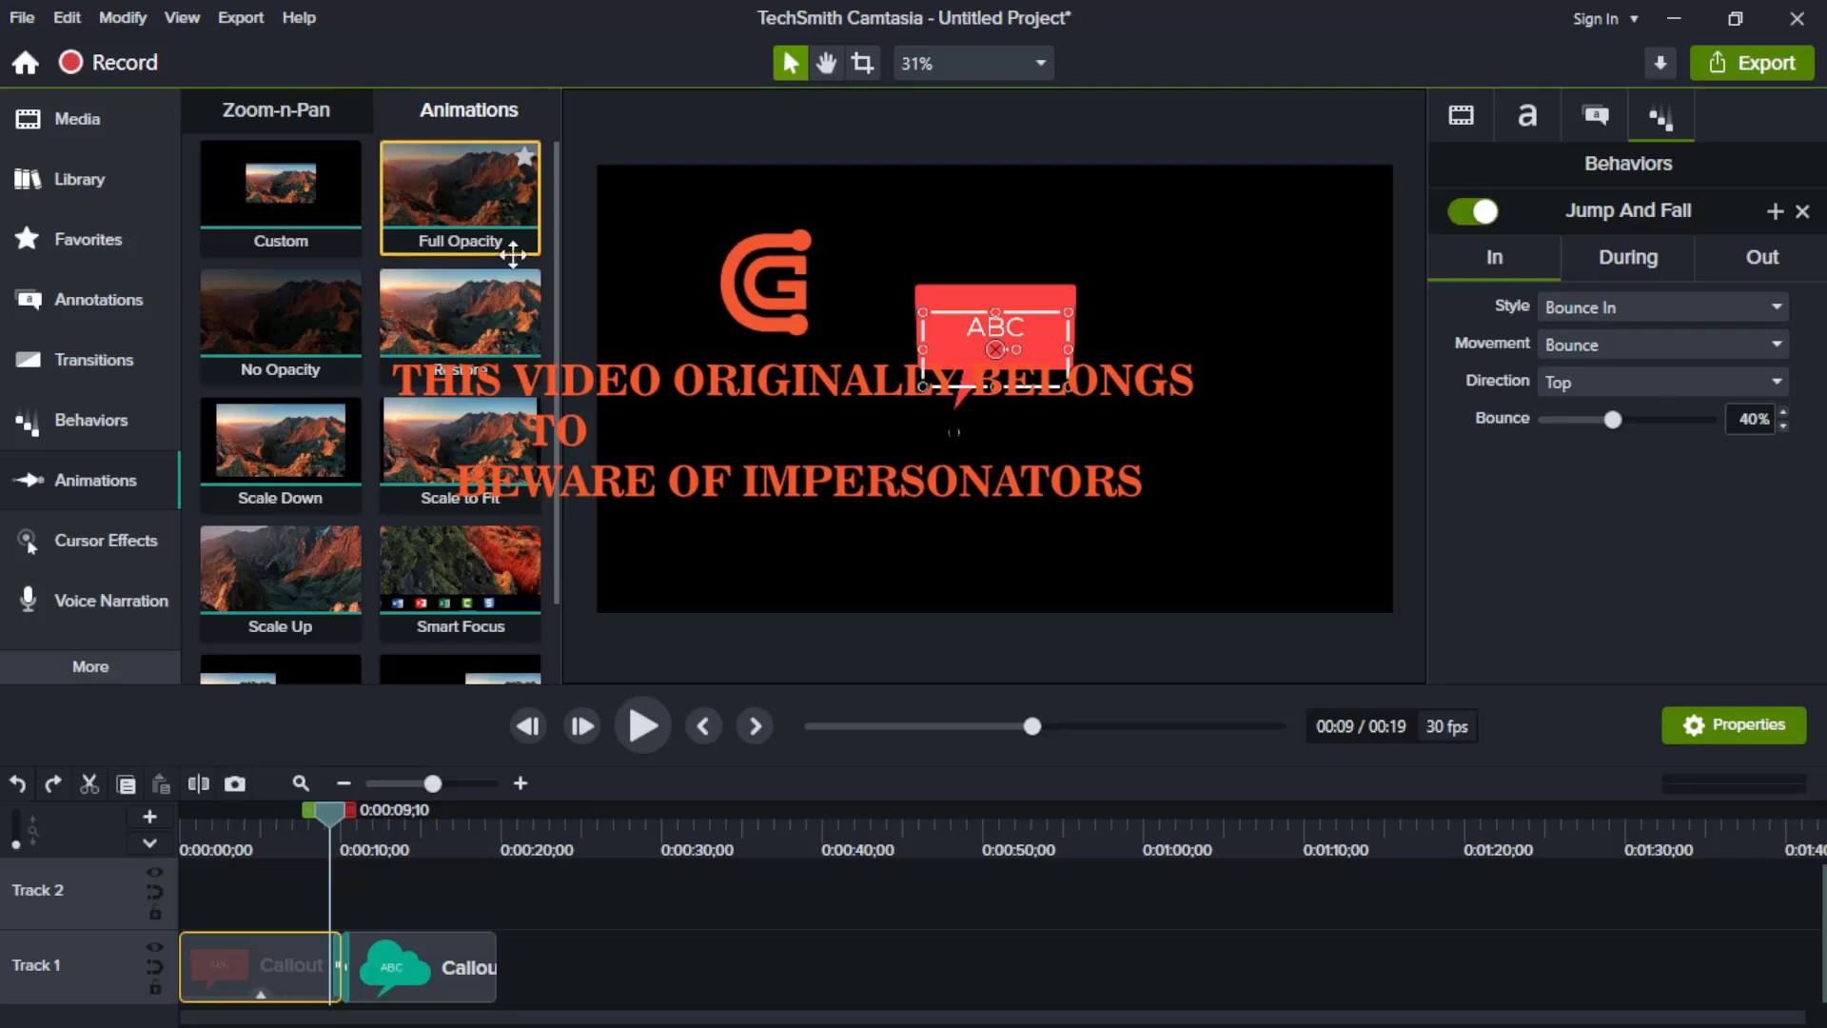
scroll(553, 190, down, 2)
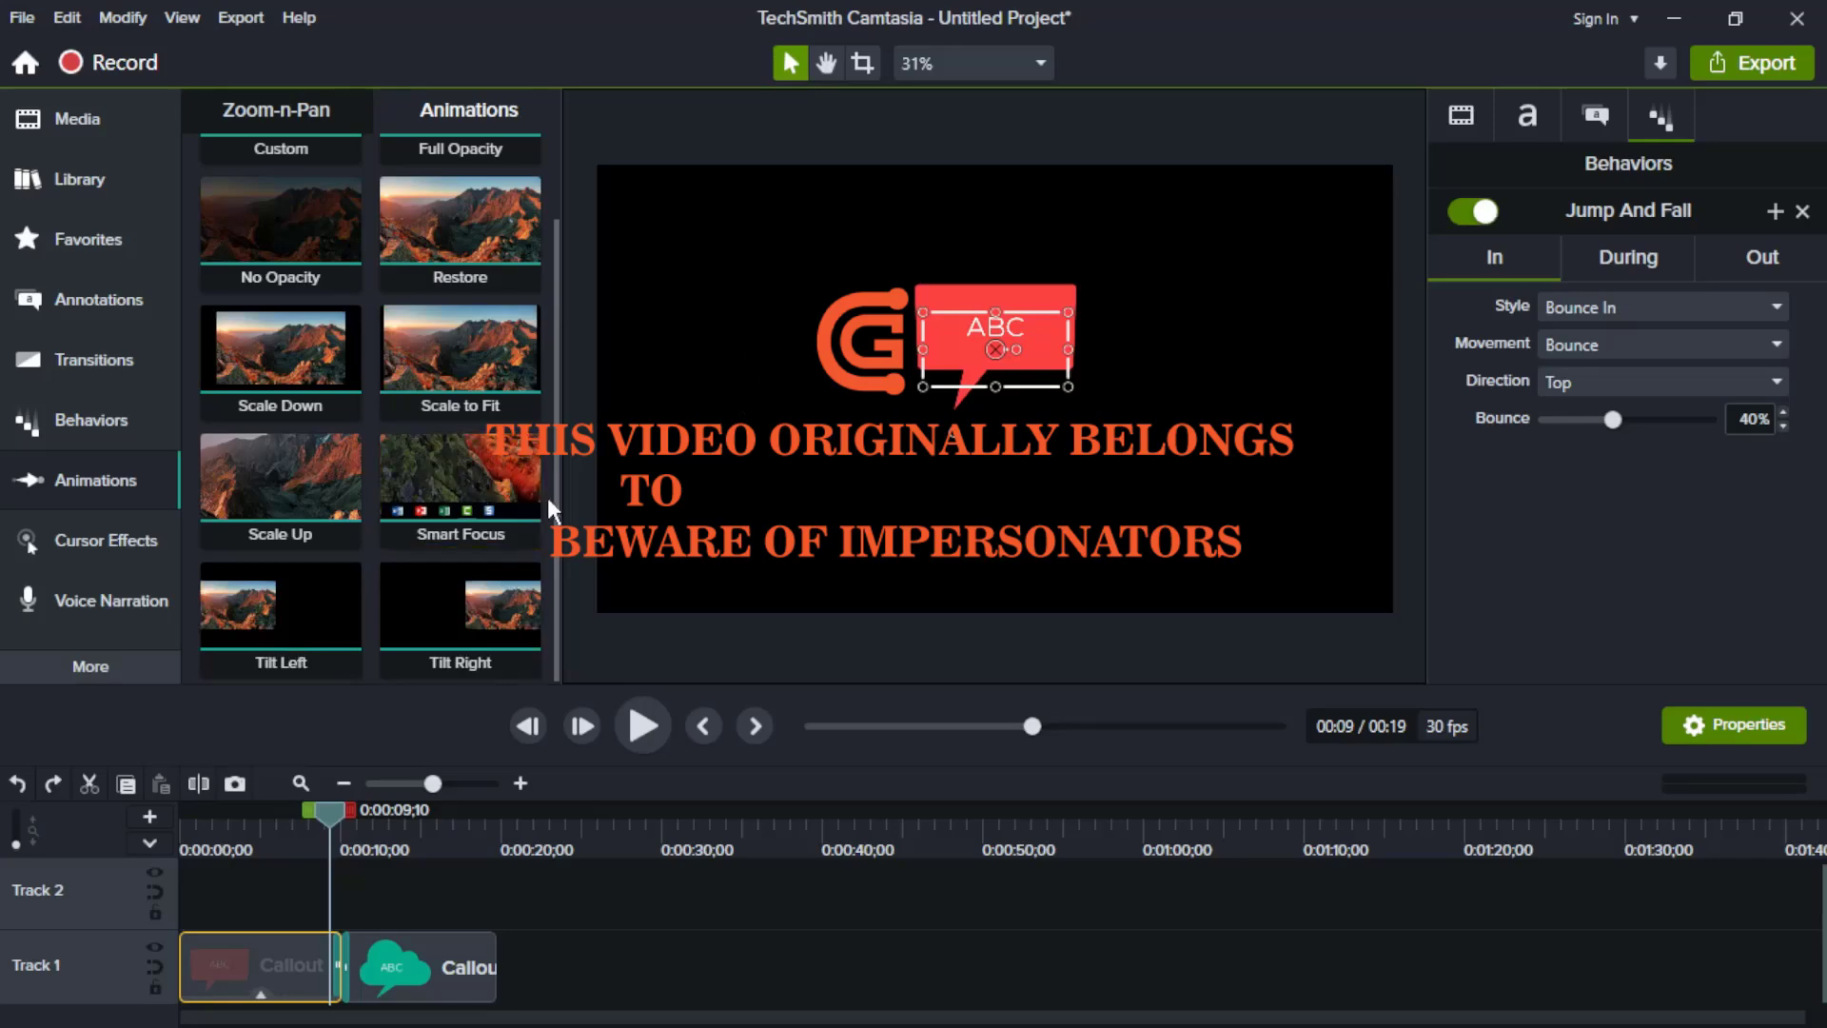
scroll(550, 477, up, 2)
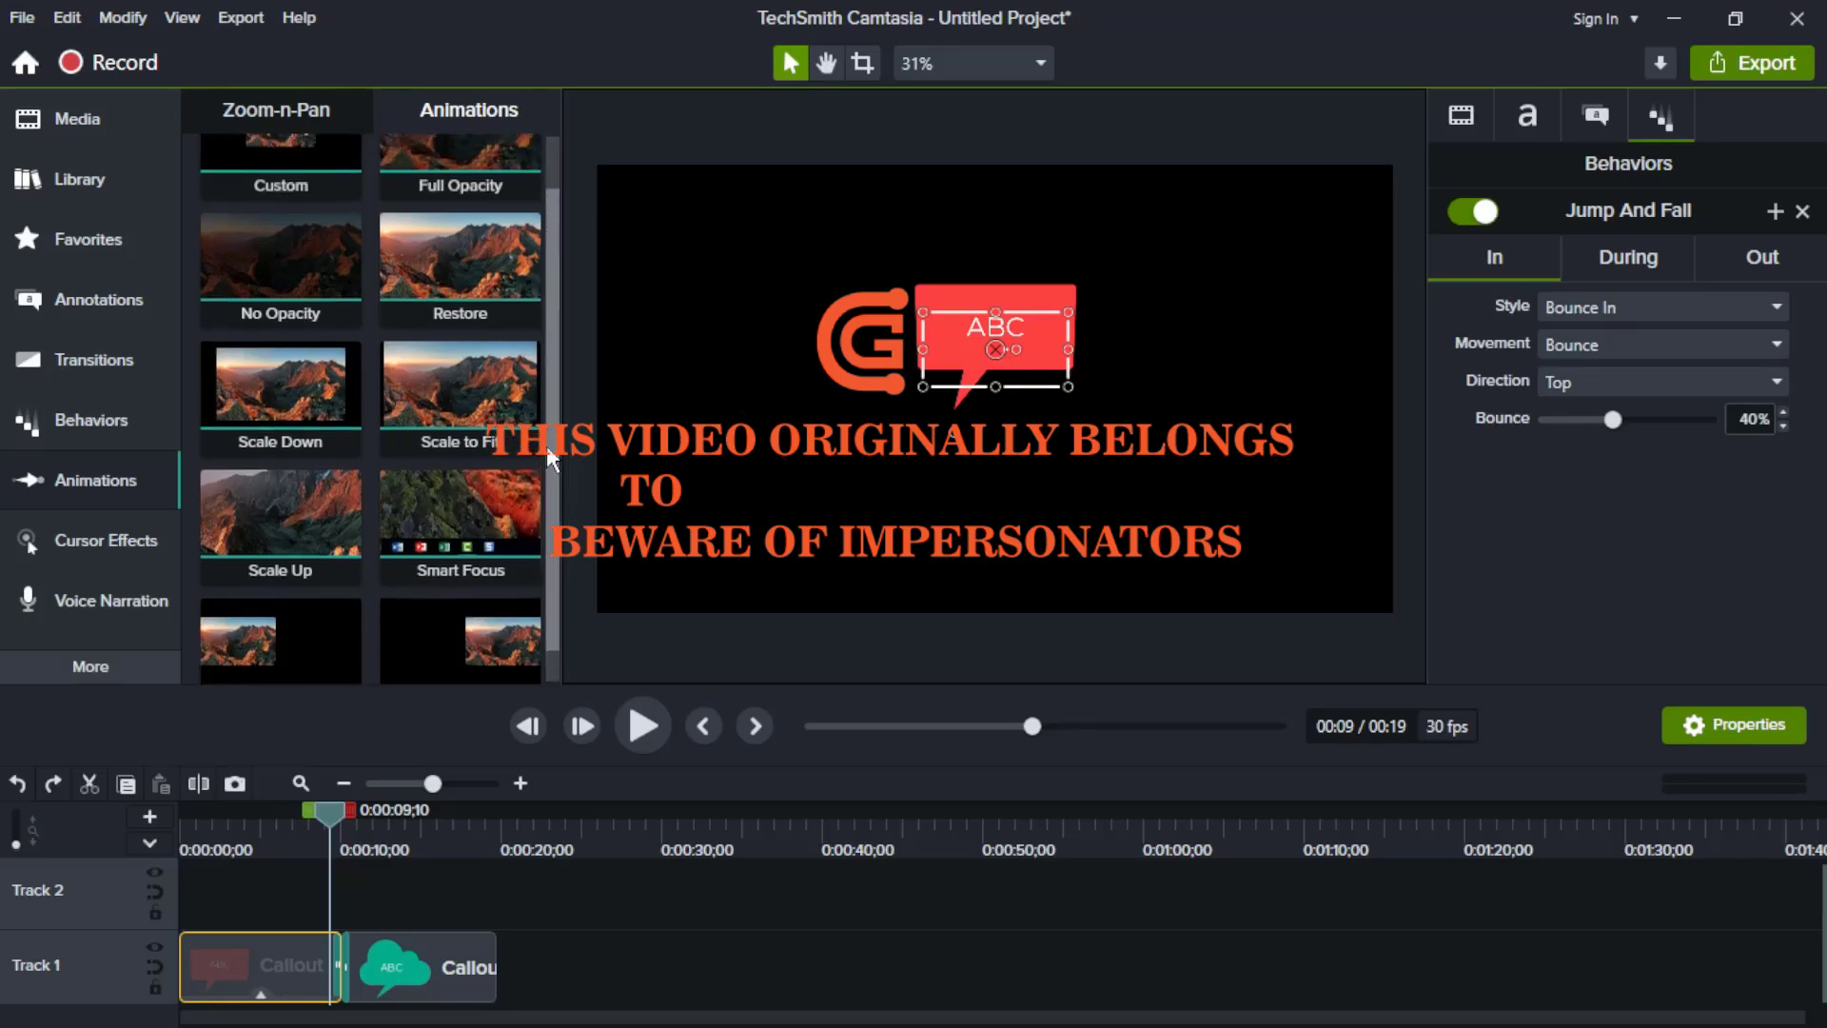
scroll(539, 430, up, 2)
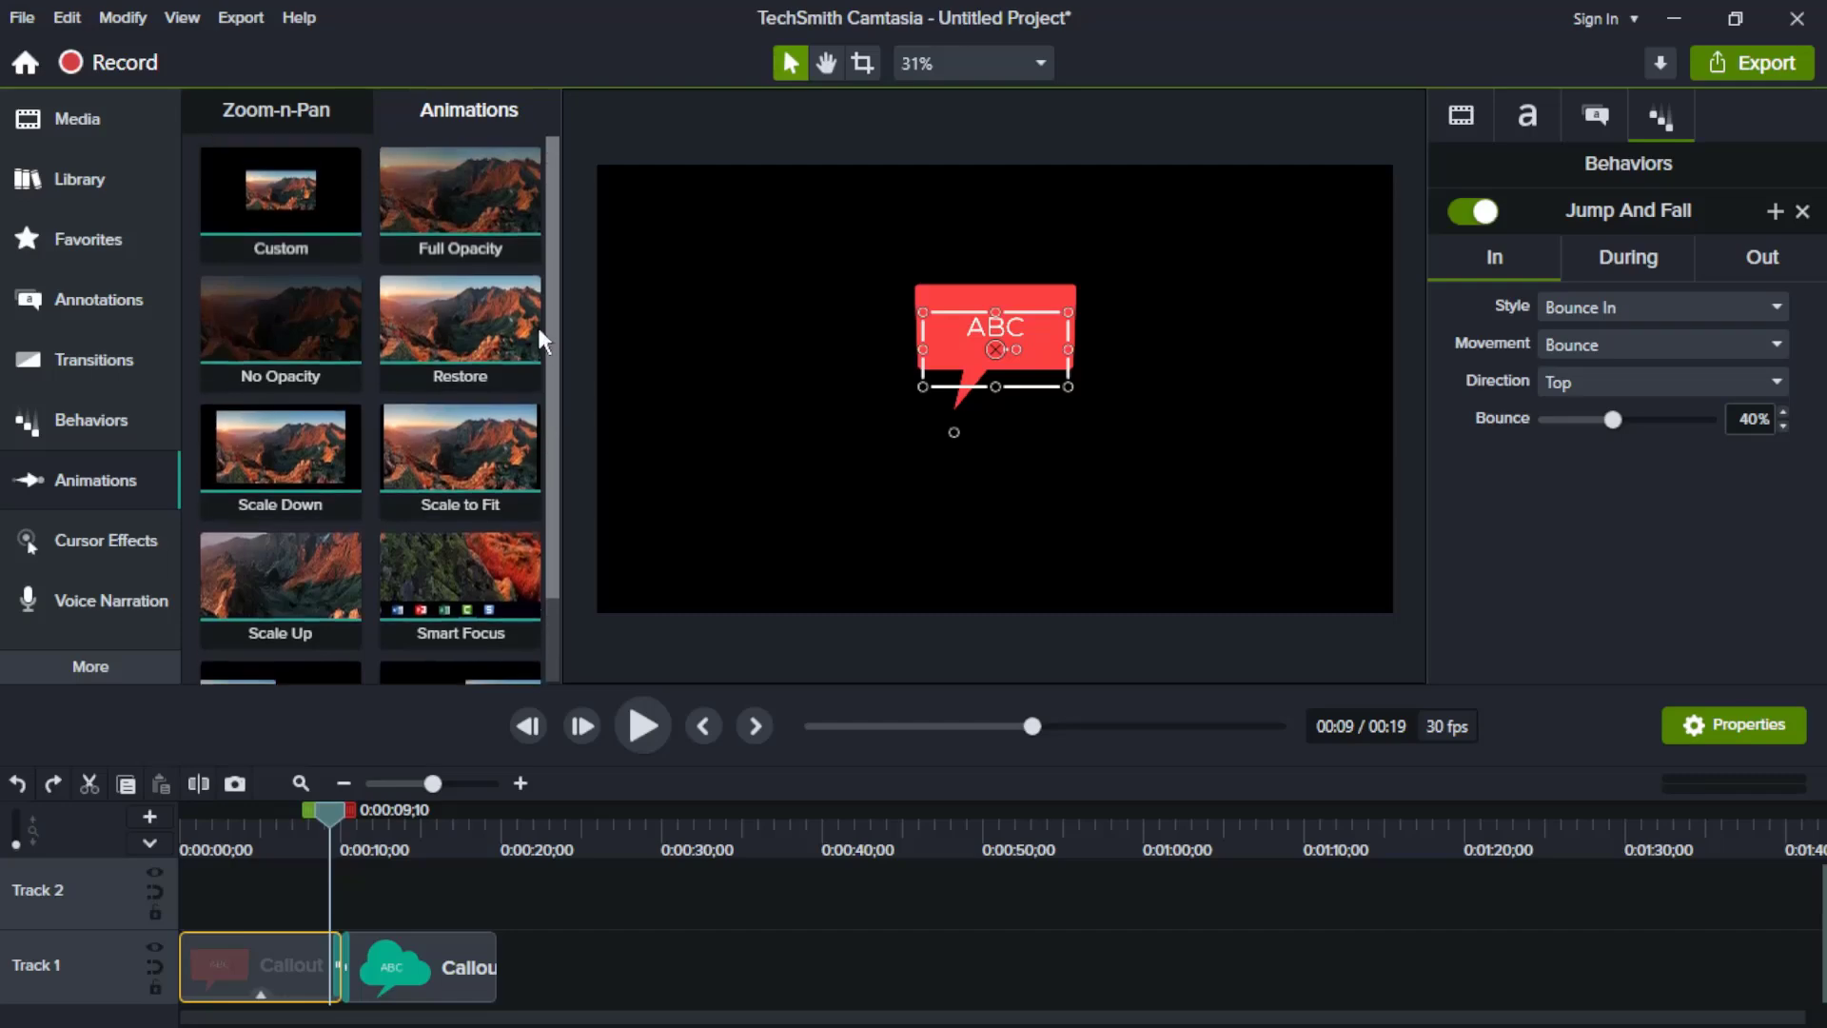